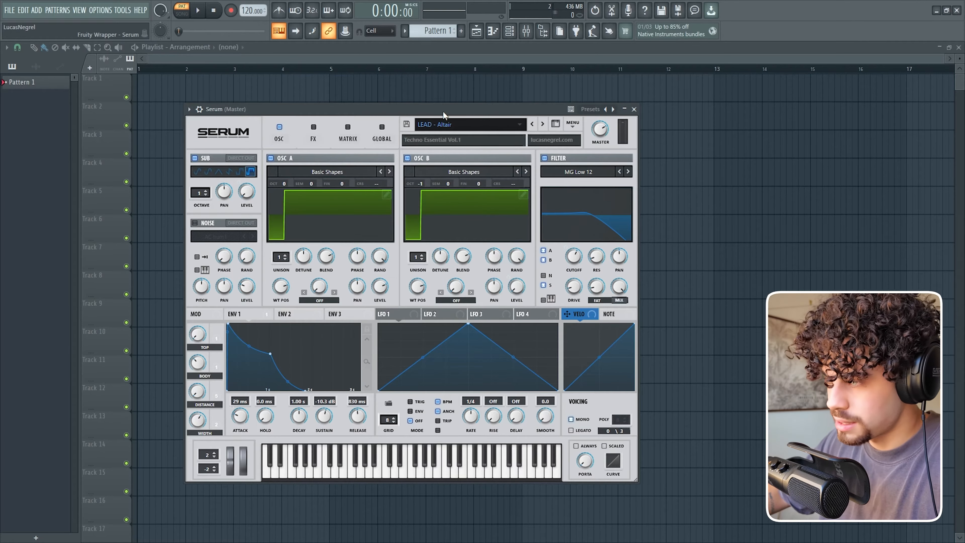
Step: Audition the LEAD - Altair preset in Serum with a couple of test notes
left_click_drag(443, 112, 454, 113)
key("c")
key("c")
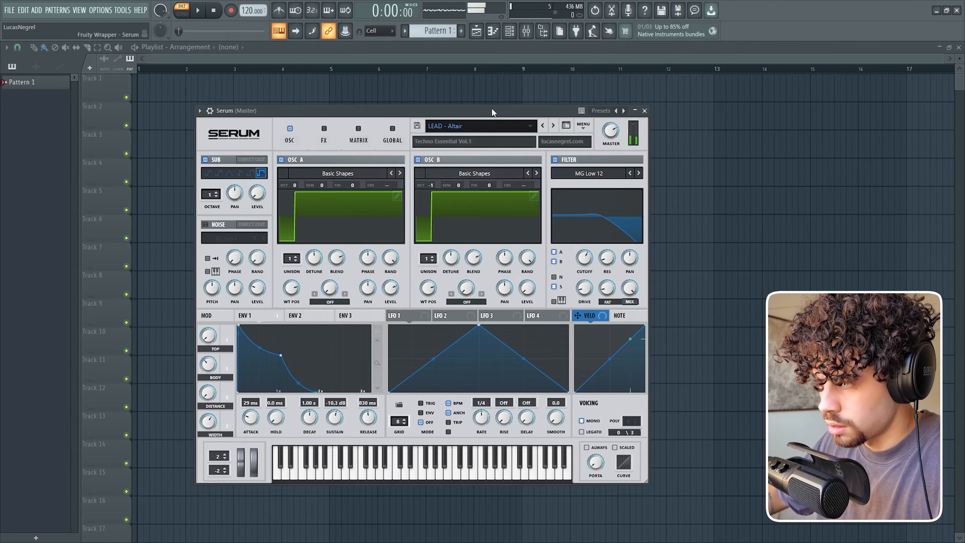
Step: Open the piano roll of the Serum channel
left_click(511, 31)
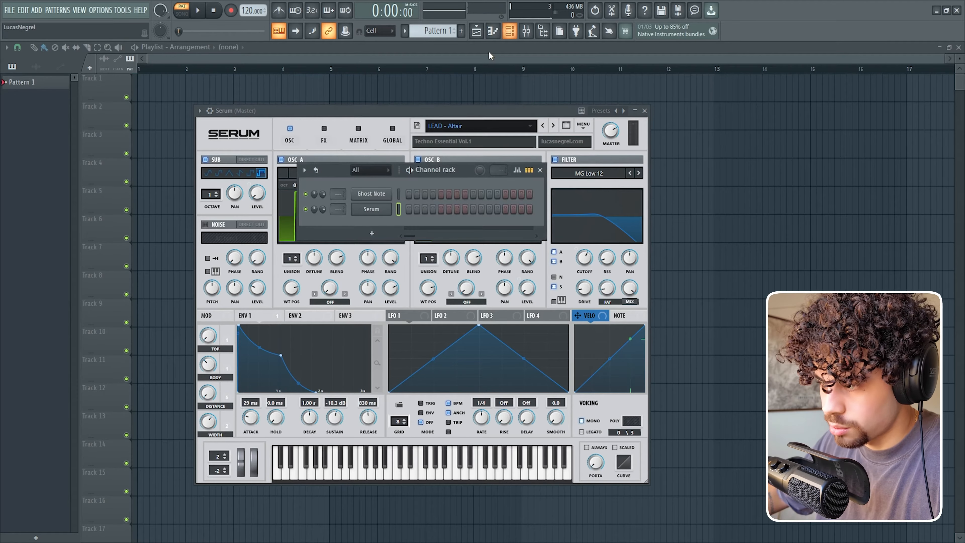
right_click(382, 210)
left_click(411, 209)
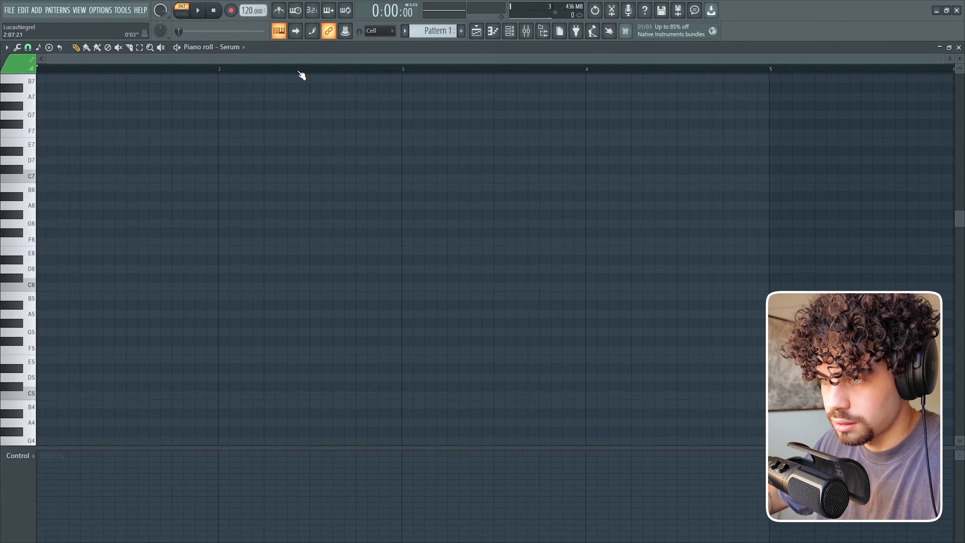
scroll(252, 125, "down", 1)
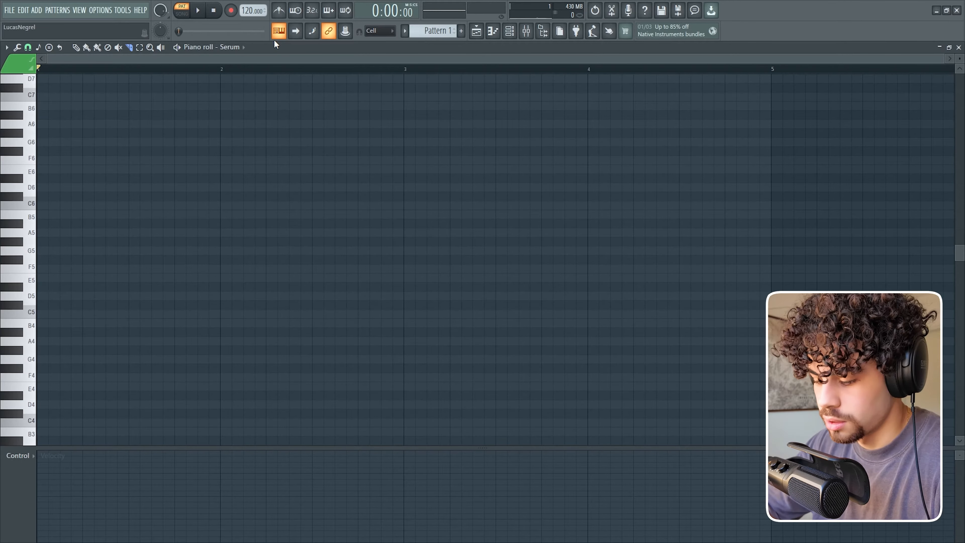
Step: Try out a few notes on the lead sound to find a starting melody
key("q")
key("v")
key("q")
key("v")
key("w")
scroll(577, 308, "down", 3)
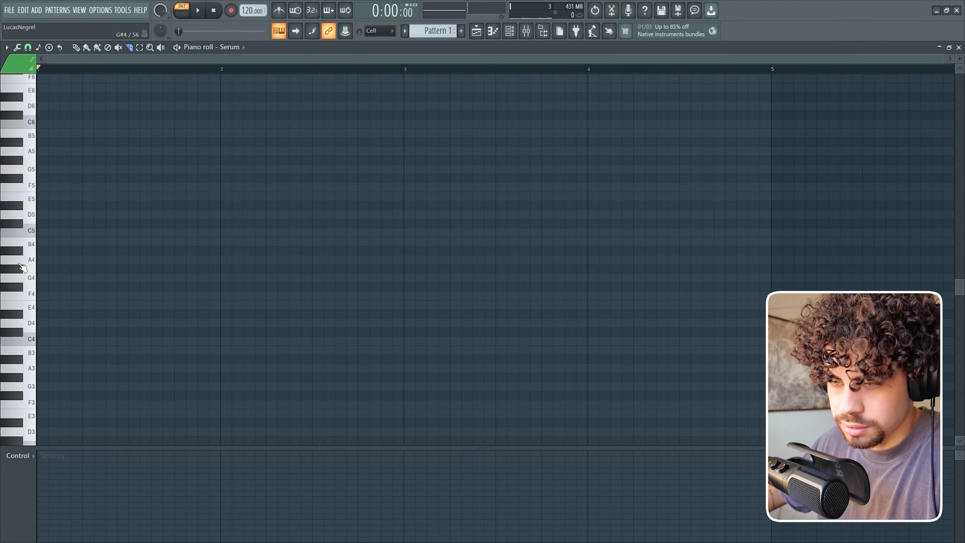
Step: Draw an eighth-note G#4 at the start of bar 1 followed by an eighth-note C5, and play them back
scroll(25, 269, "up", 2)
left_click(18, 47)
left_click(76, 49)
scroll(61, 61, "up", 2)
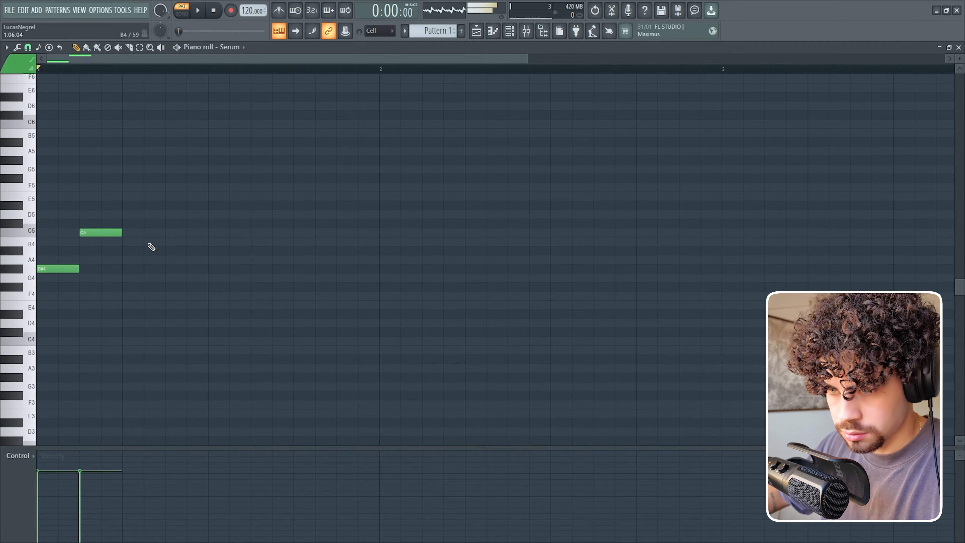
key("space")
key("space")
key("space")
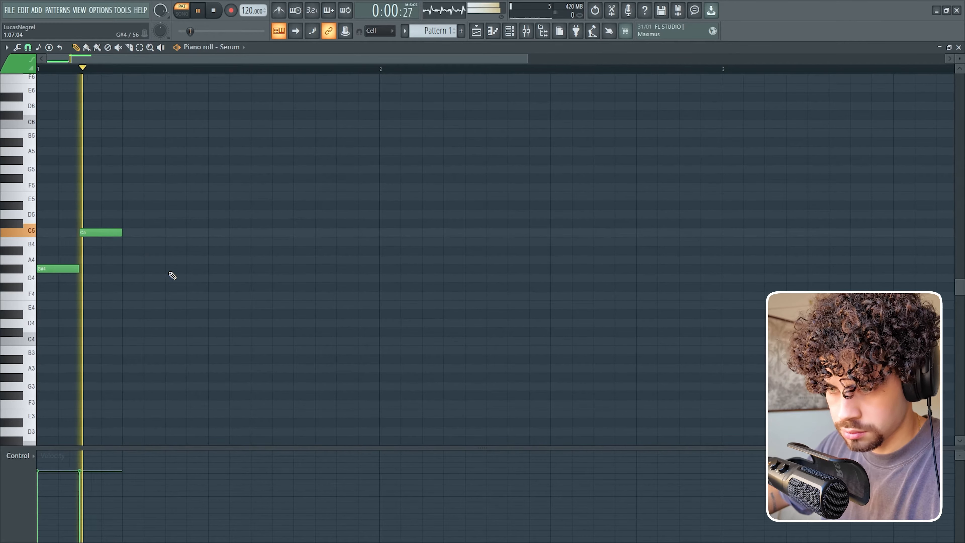
Step: Complete the bar 1 melody with eighth notes G#4 on the fourth eighth, C#5 on the fifth and C5 on the seventh
left_click(170, 269)
key("space")
mouse_move(254, 232)
left_mouse_down()
mouse_move(233, 235)
mouse_move(248, 232)
left_mouse_up()
left_click(297, 215)
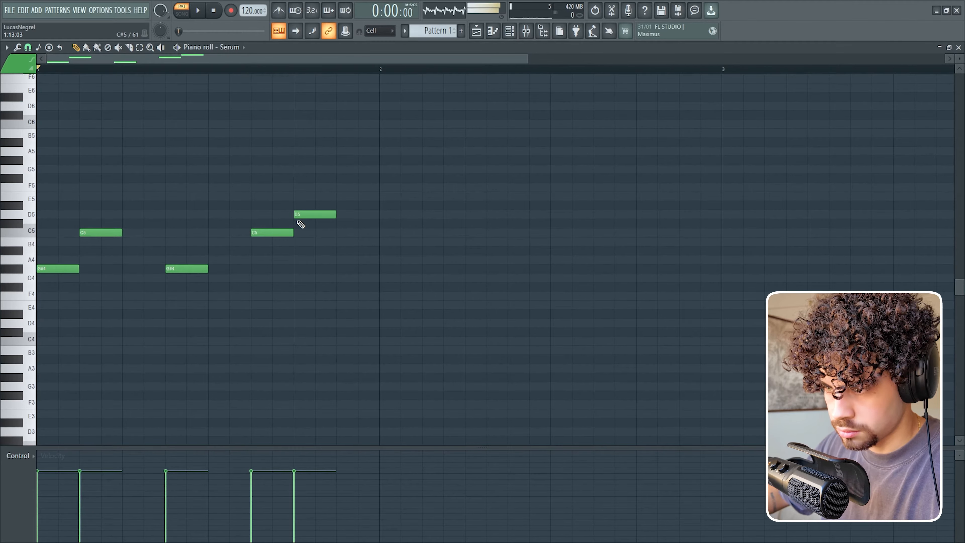
right_click(303, 215)
key("space")
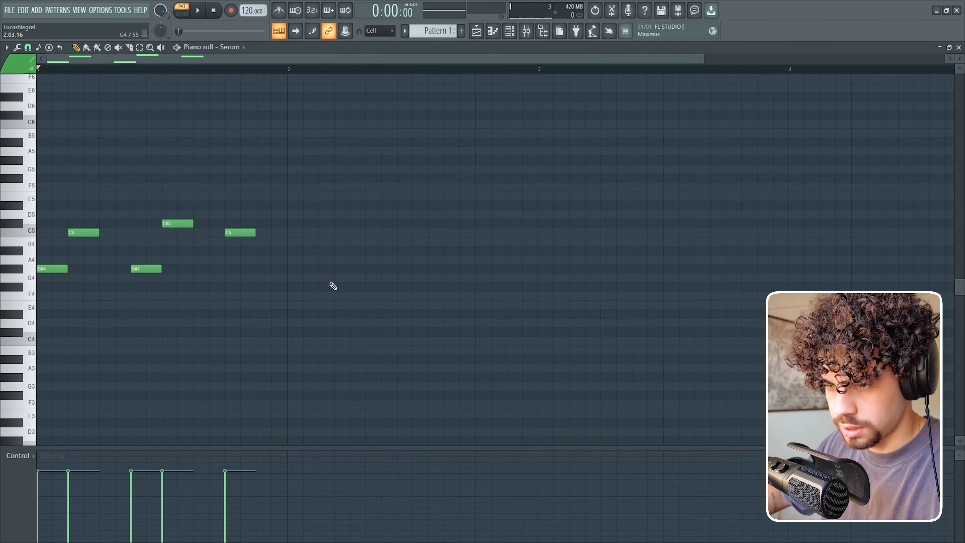
Step: Duplicate the bar 1 melody into bar 2 and play back both bars
key("ctrl+a")
left_click(293, 70)
key("ctrl+b")
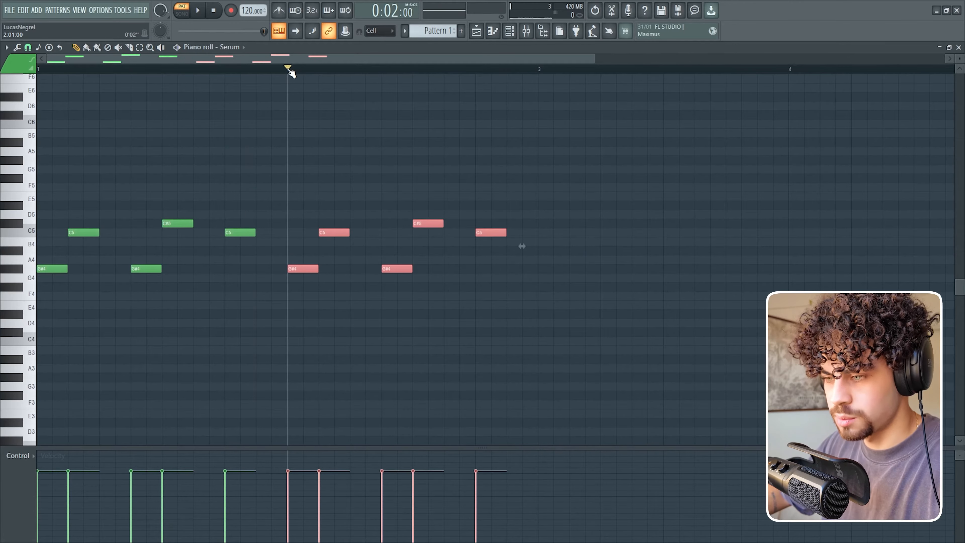
key("space")
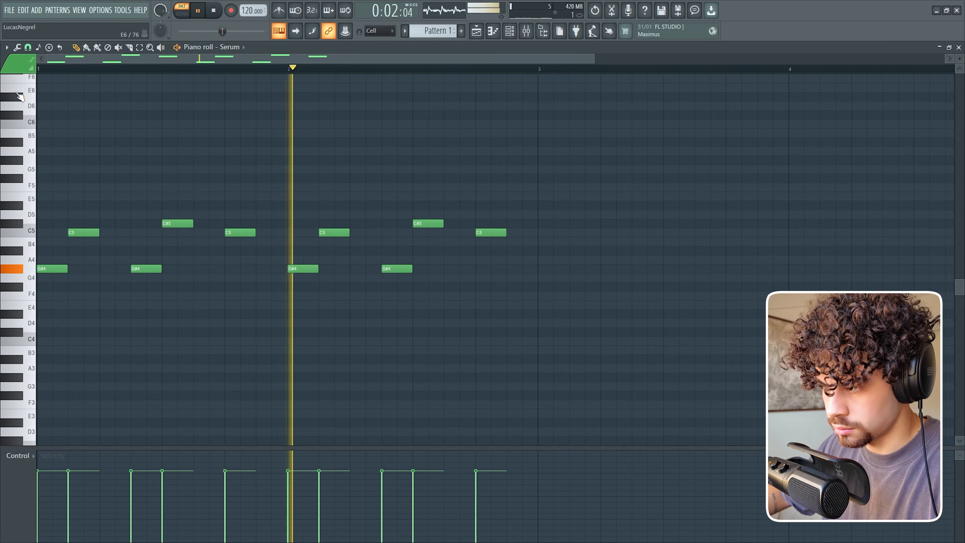
key("space")
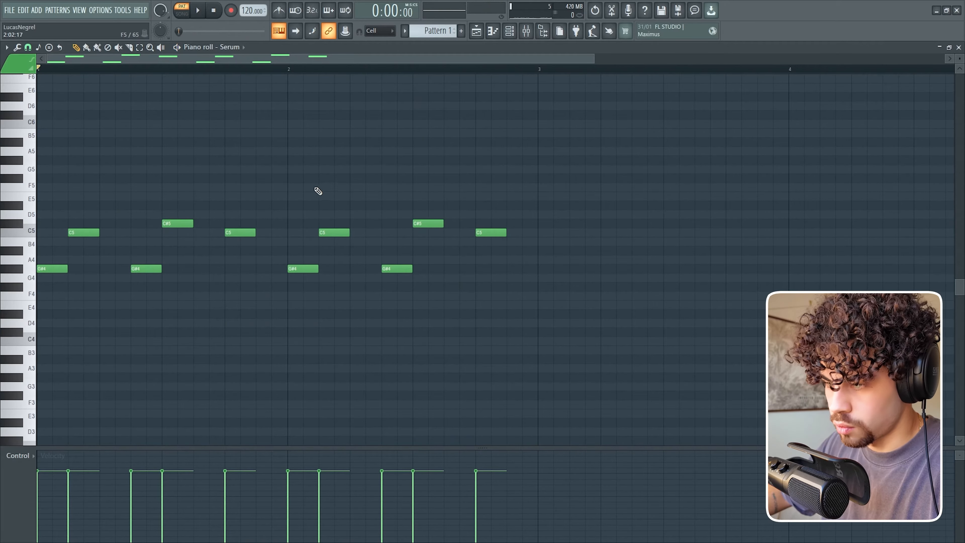
Step: Delete the opening G#4 of bar 2, raise the following C5 to C#5, and listen to the change
right_click(303, 269)
left_click_drag(324, 232, 323, 221)
key("space")
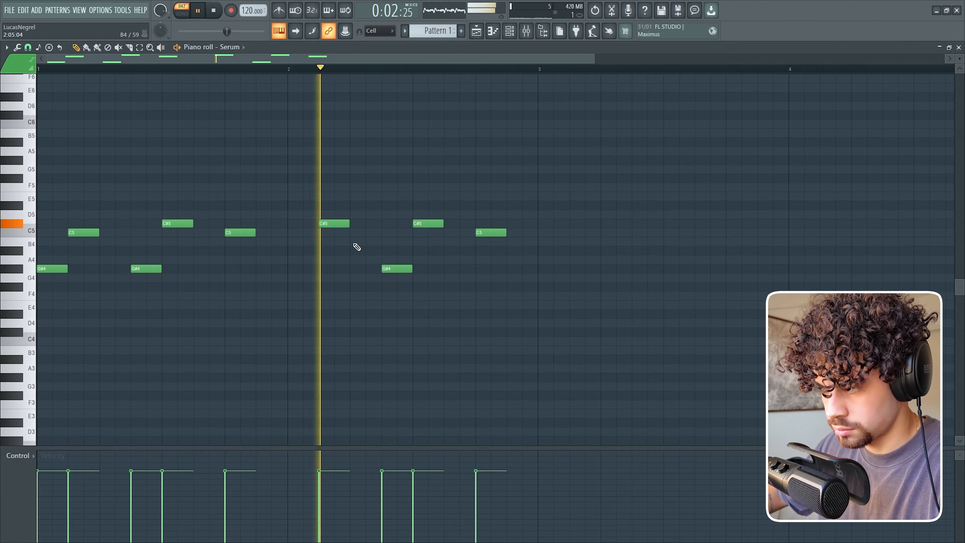
key("space")
Step: Move bar 2's G#4 one eighth later in place of the second C#5, and add an F4 just before it
left_click_drag(394, 269, 425, 268)
right_click(425, 223)
mouse_move(384, 296)
left_mouse_down()
mouse_move(366, 310)
mouse_move(367, 301)
left_mouse_up()
key("space")
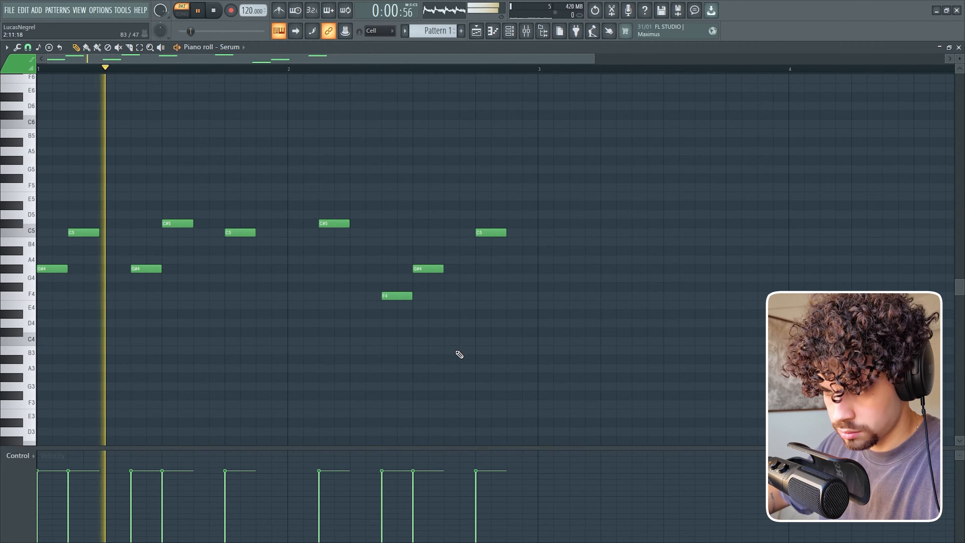
Step: Replace the closing note of bar 2 with a new C5 and duplicate the two-bar melody into bars 3 and 4
right_click(490, 232)
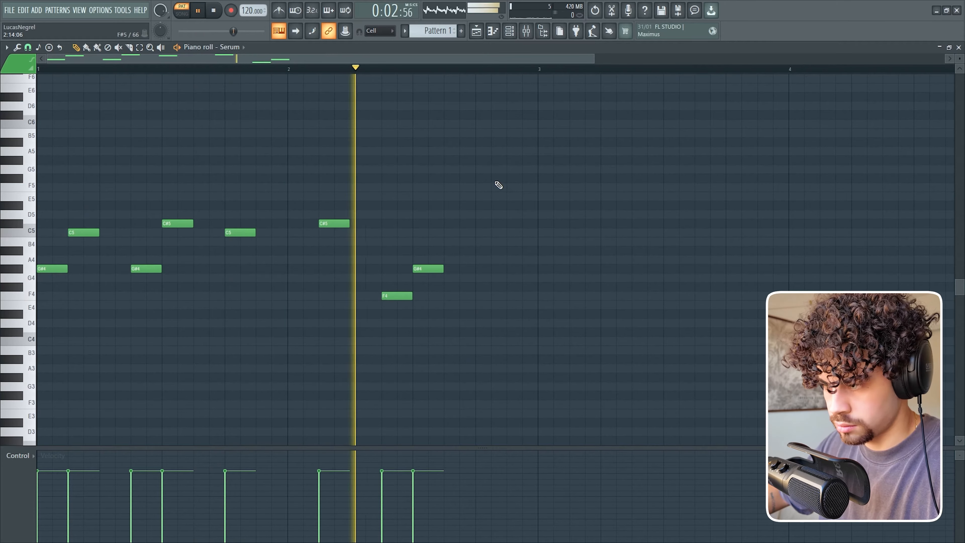
left_click_drag(477, 224, 478, 236)
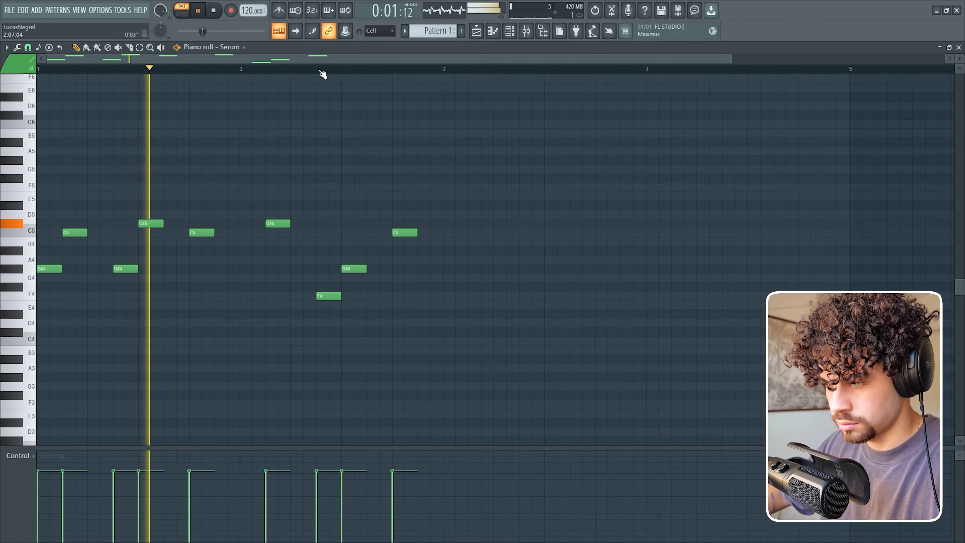
key("space")
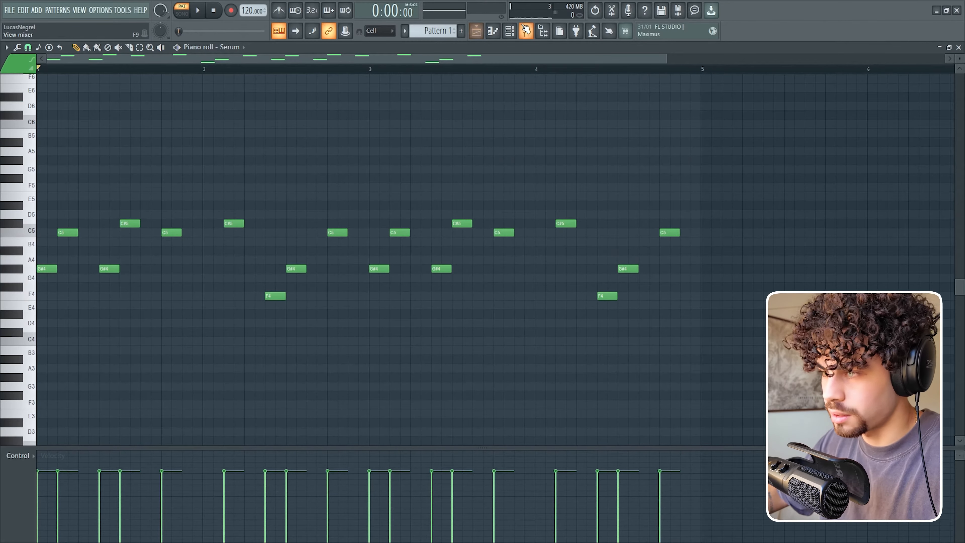
Step: Clone the Serum channel
left_click(510, 33)
right_click(368, 214)
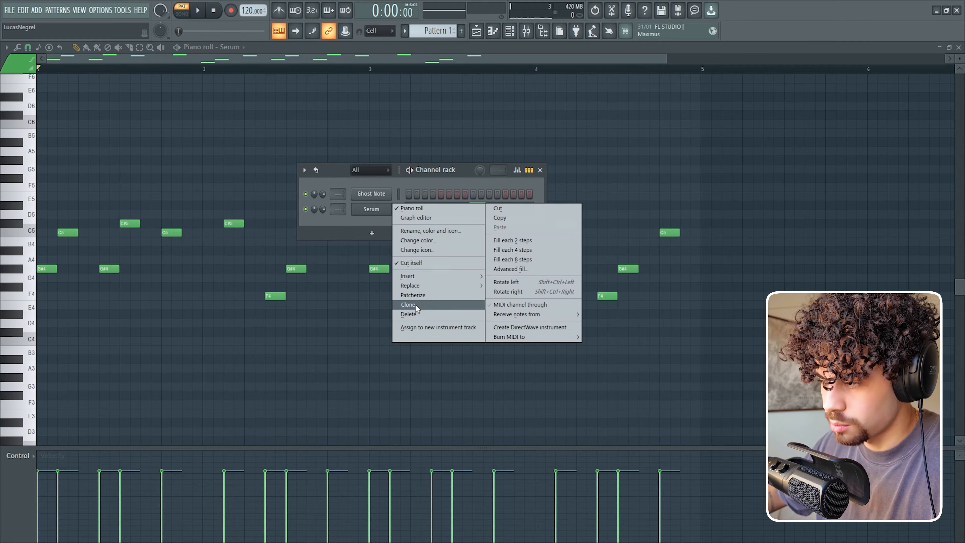
left_click(415, 305)
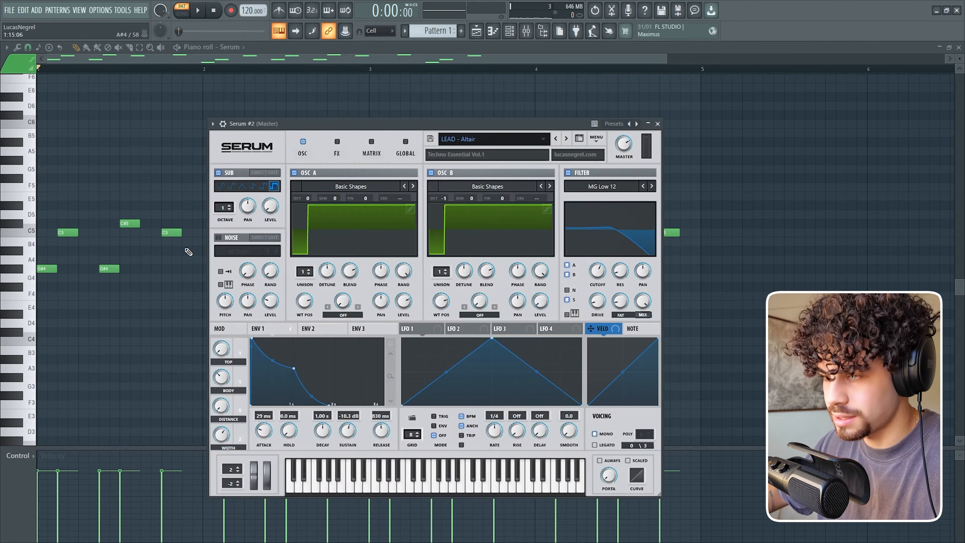
Step: Audition the cloned Serum with a few test notes and open its piano roll
left_click_drag(460, 122, 402, 95)
key("v")
key("v")
key("c")
key("c")
key("c")
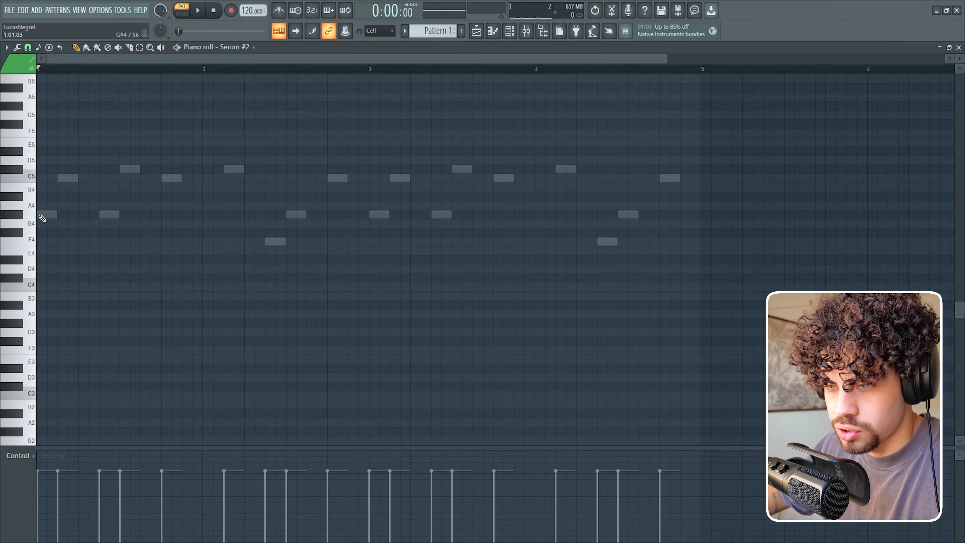
Step: Fill bar 1 of the cloned channel with repeated G#4 sixteenth notes and play them back
left_click(41, 215)
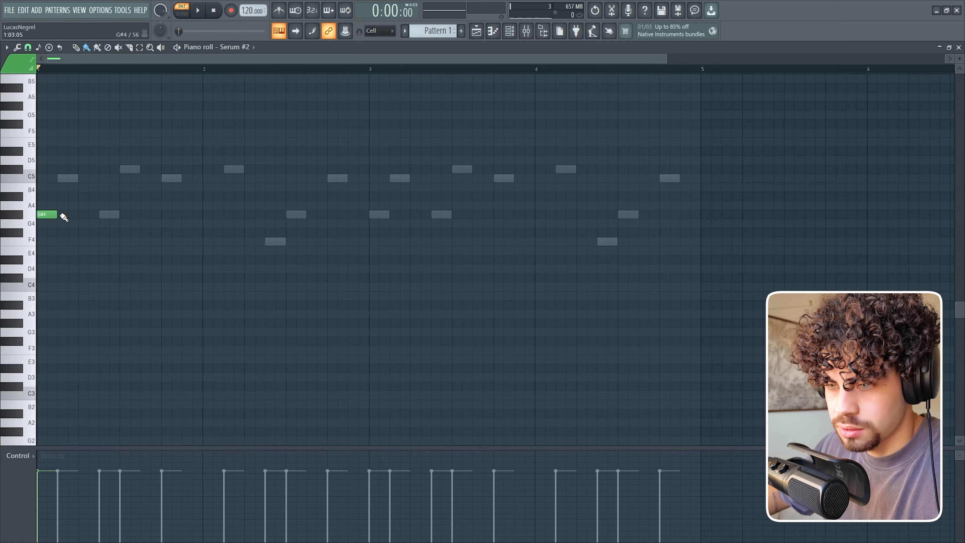
left_click_drag(63, 217, 200, 218)
key("space")
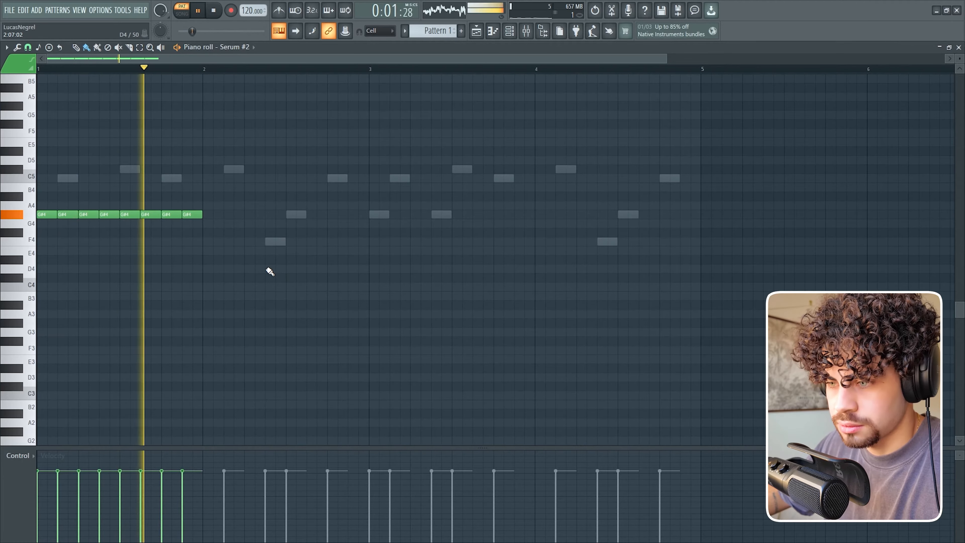
key("space")
left_click_drag(200, 214, 173, 216)
left_click(82, 244, "ctrl")
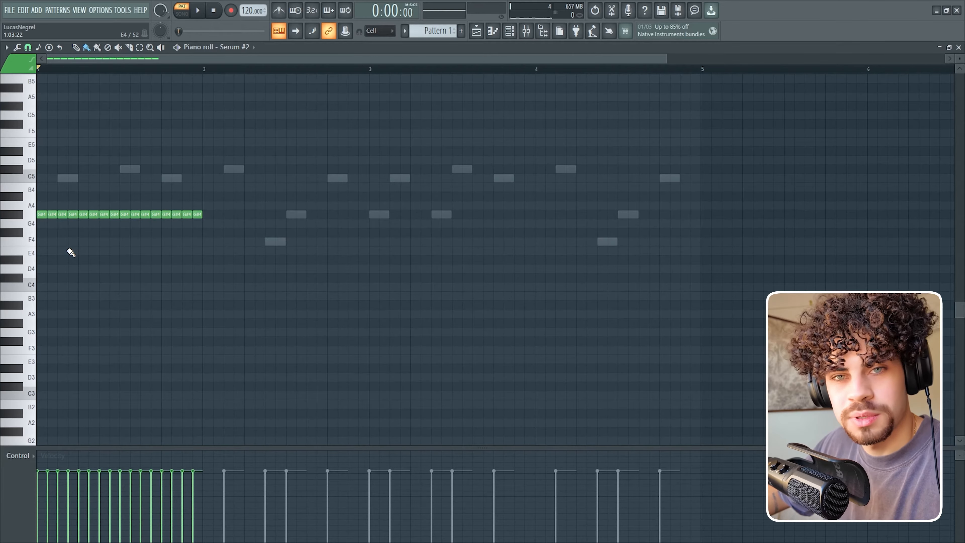
key("space")
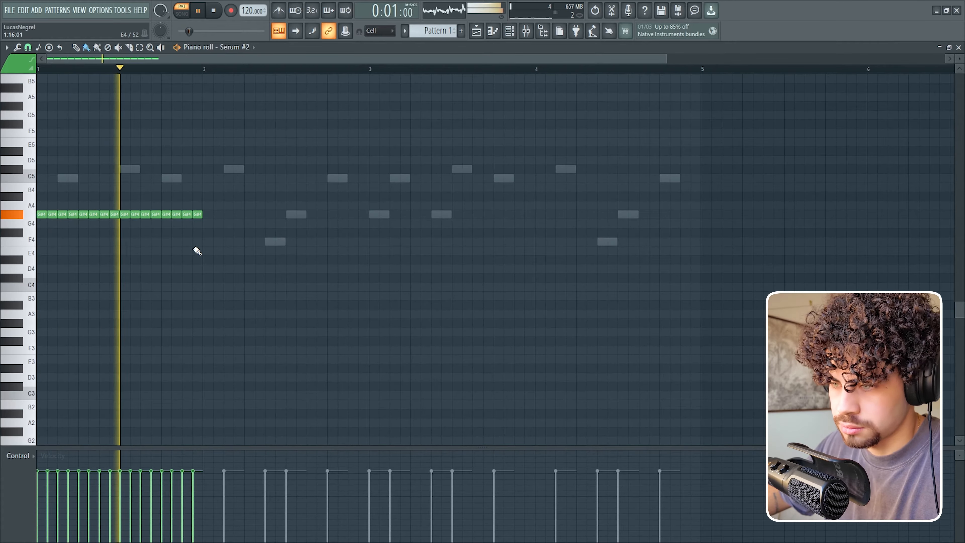
Step: Paint repeated sixteenth notes on F4 across bar 2 and on C5 across bar 3
left_click_drag(207, 241, 363, 250)
left_click_drag(374, 179, 530, 181)
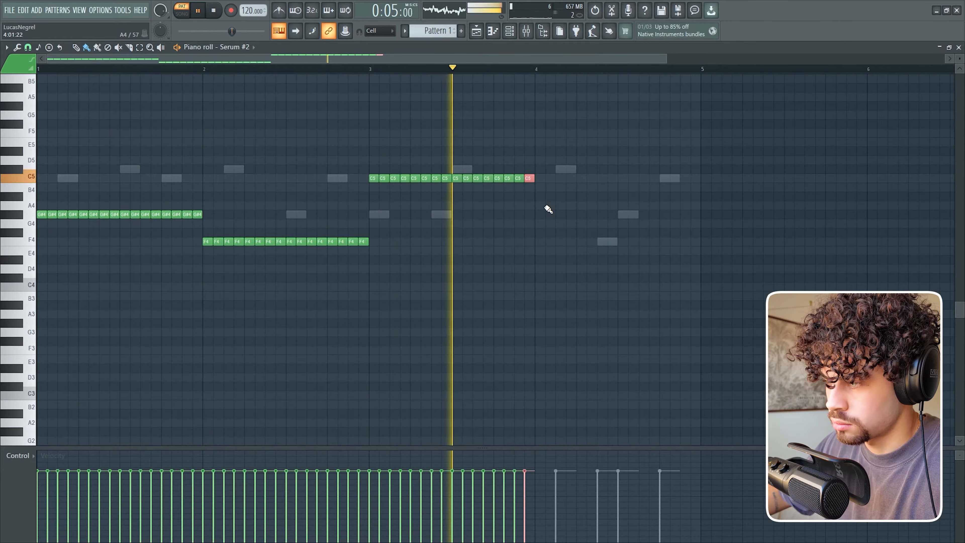
mouse_move(541, 218)
left_mouse_down()
mouse_move(695, 219)
mouse_move(504, 218)
mouse_move(475, 231)
left_mouse_up()
key("space")
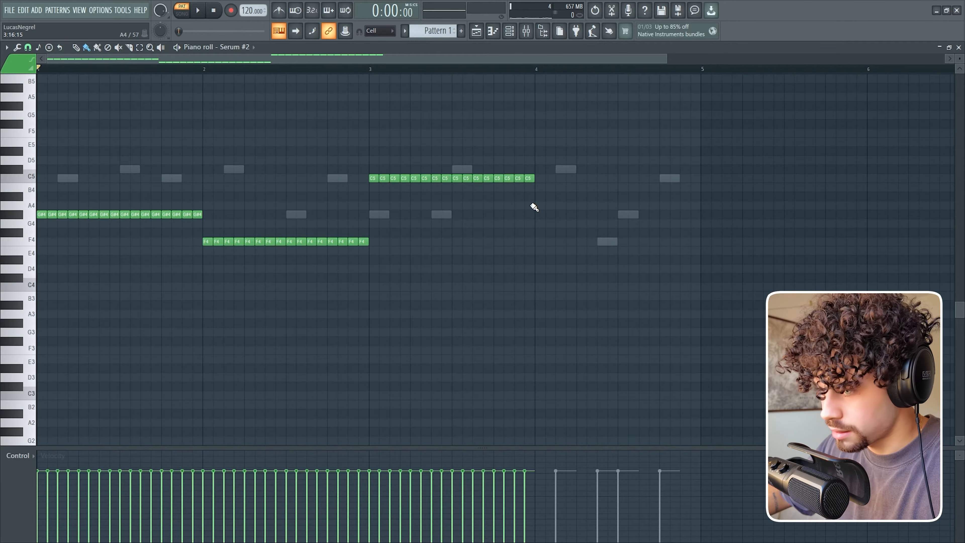
Step: Paint repeated A4 sixteenth notes across bar 4 and play the four-bar line
left_click_drag(536, 205, 690, 204)
key("space")
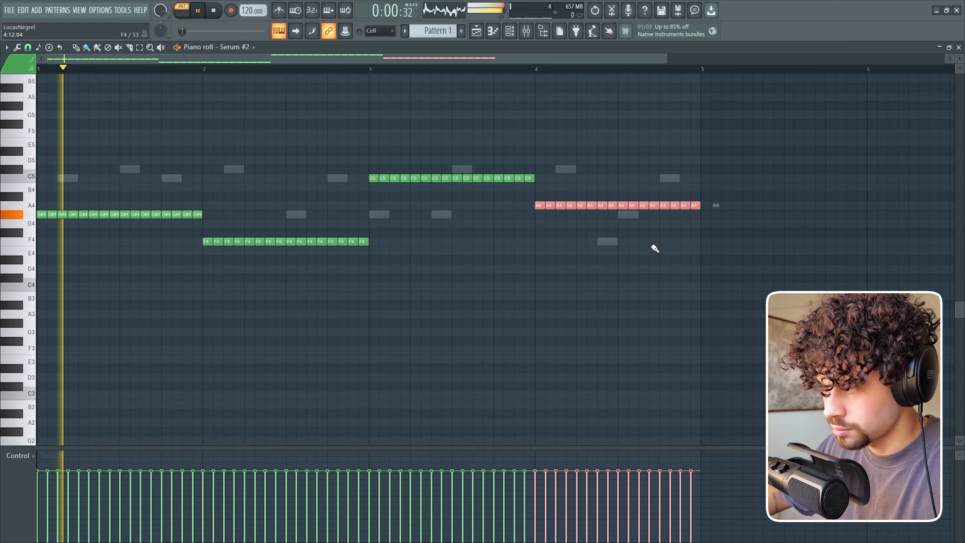
left_click(626, 277, "ctrl")
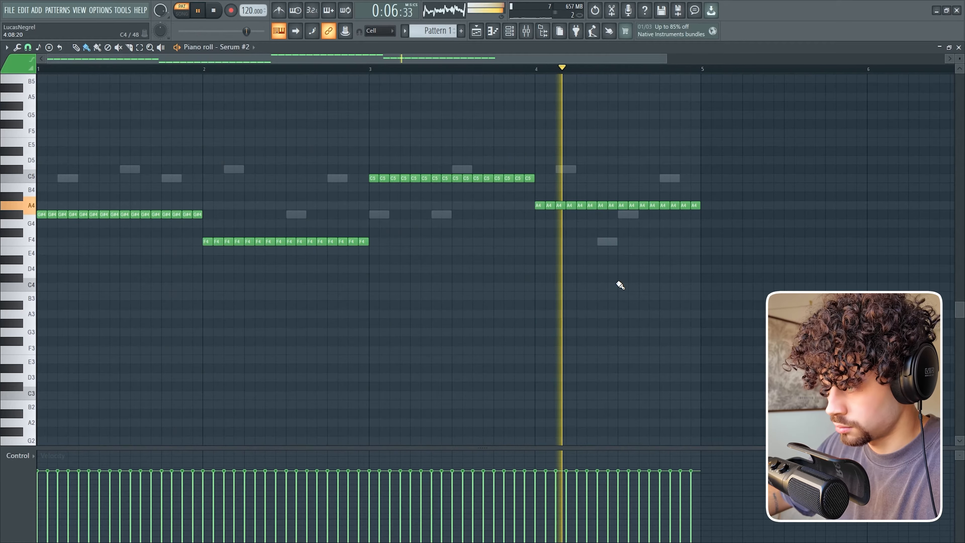
Step: Raise the run of notes in bar 4 by a semitone to A#4
key("space")
left_click_drag(506, 192, 698, 206)
left_click_drag(696, 198, 695, 196)
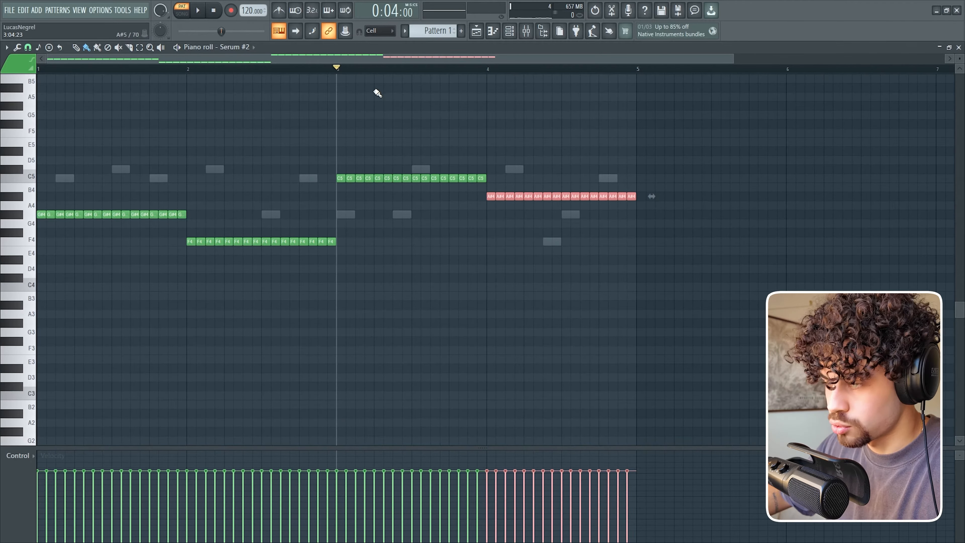
Step: Play the line from bar 3 to check how the C5 run leads into the A#4 run
scroll(480, 70, "up", 2)
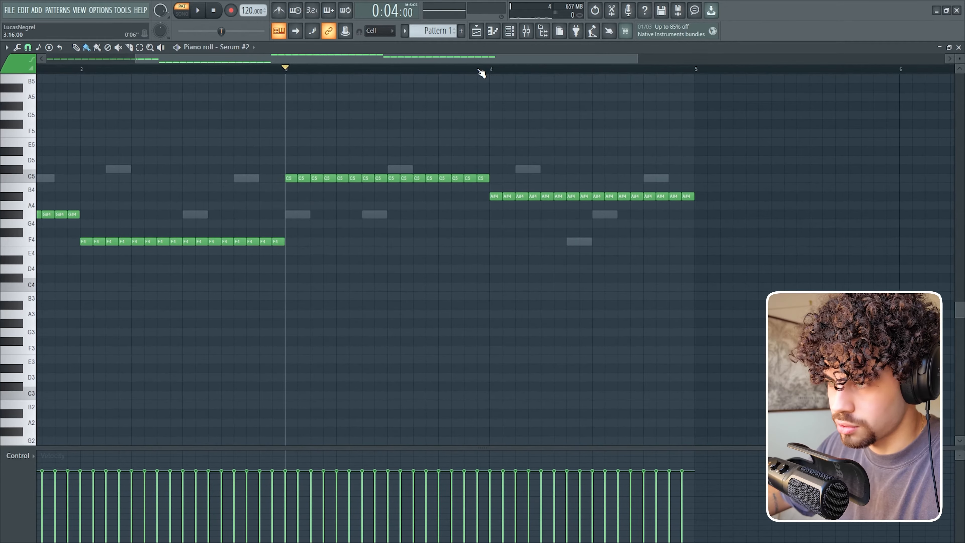
scroll(479, 70, "down", 1)
left_click_drag(482, 60, 499, 61)
key("space")
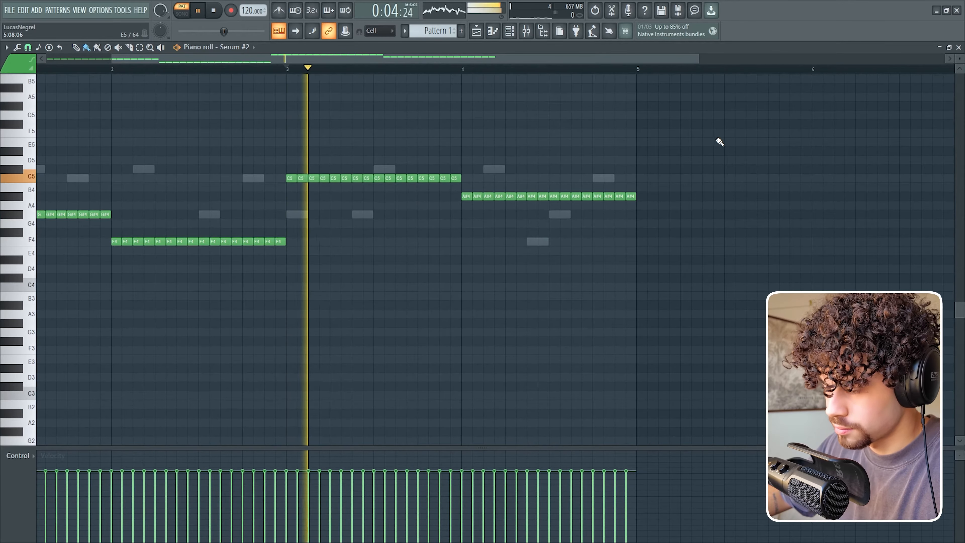
scroll(576, 75, "down", 1)
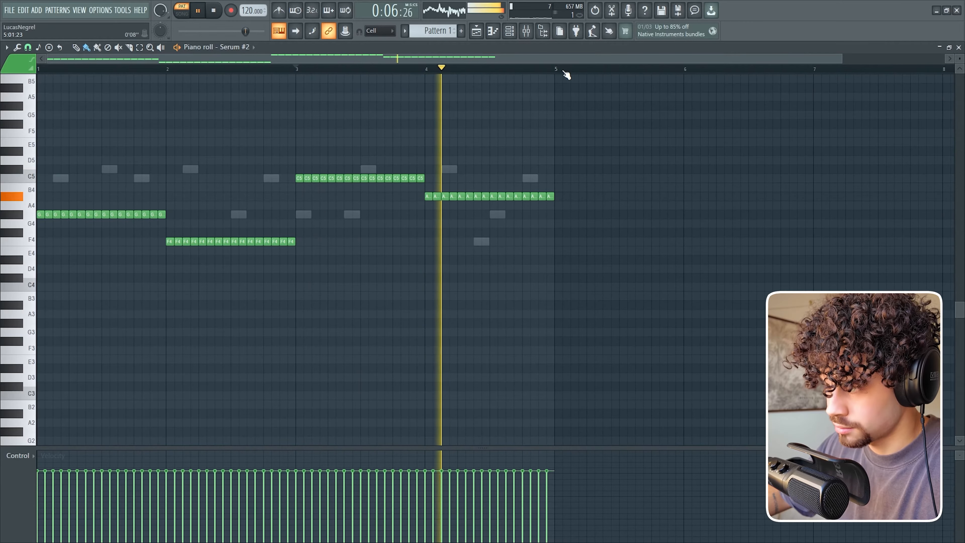
scroll(463, 74, "up", 1)
key("space")
Step: Extend the C5 run through the first half of bar 4 in place of the A#4 notes, and play from the start
left_click_drag(415, 178, 491, 178)
right_click(494, 197)
scroll(417, 73, "down", 1)
left_click_drag(228, 70, 52, 161)
scroll(53, 70, "up", 1)
key("space")
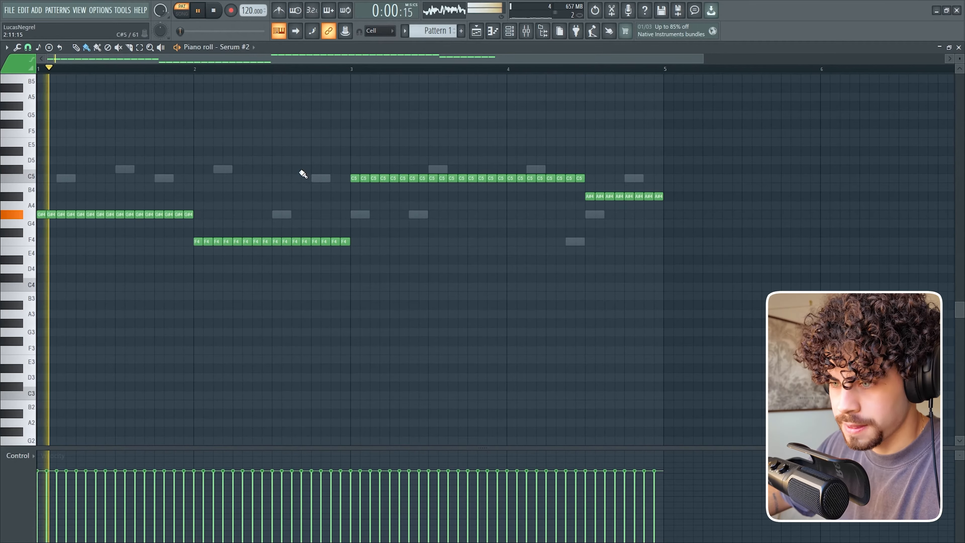
Step: Stop playback and bring up the channel rack
scroll(597, 315, "up", 1)
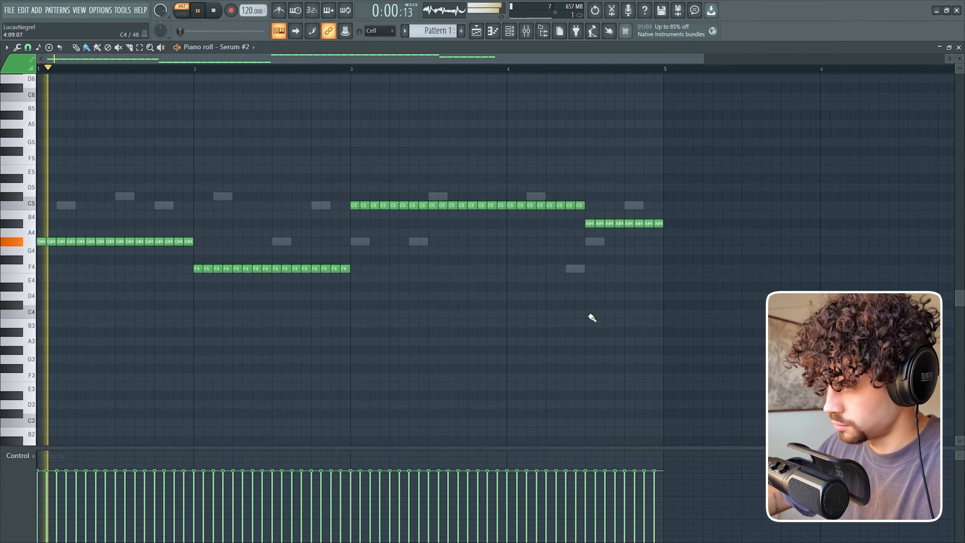
key("space")
left_click(511, 34)
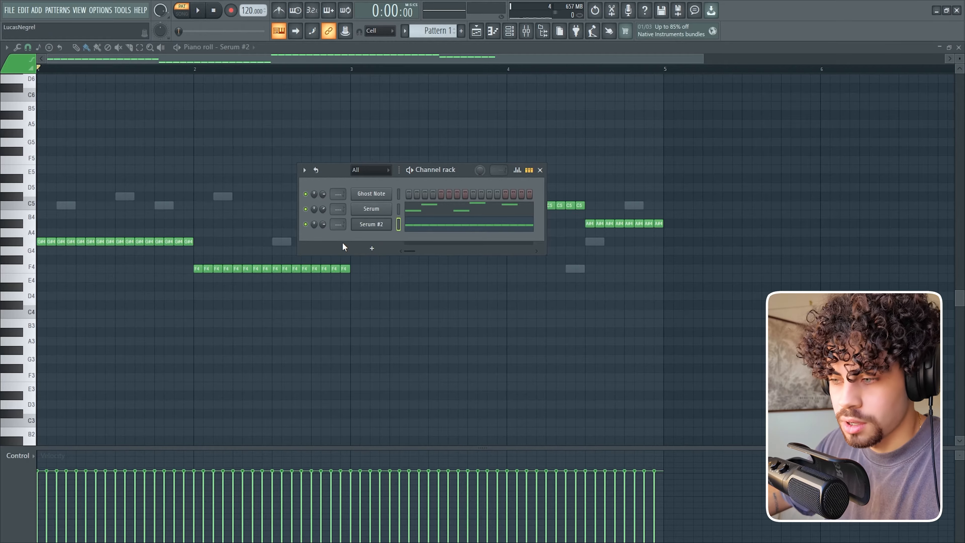
Step: Add a 3x Osc channel and move its plugin window clear of the channel rack
left_click(372, 248)
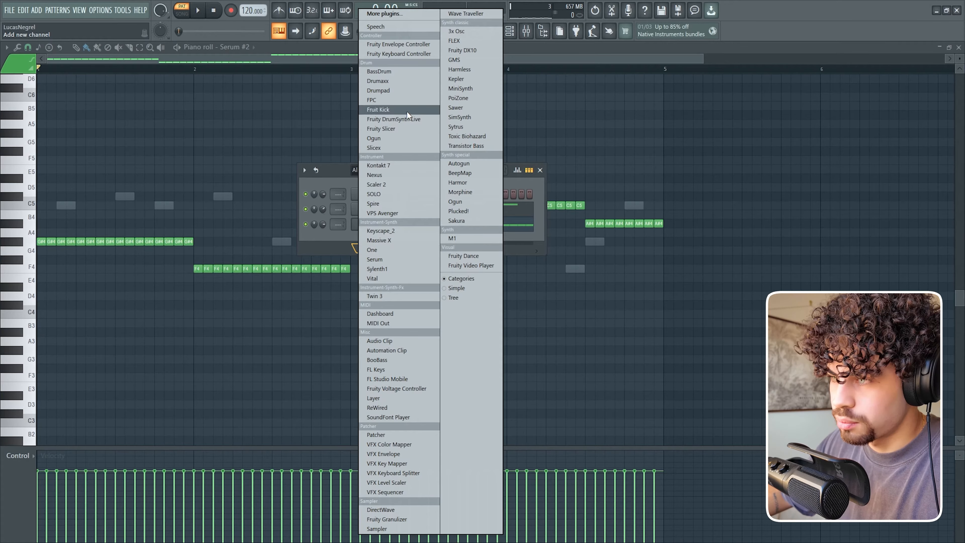
left_click(470, 31)
left_click_drag(201, 152, 234, 149)
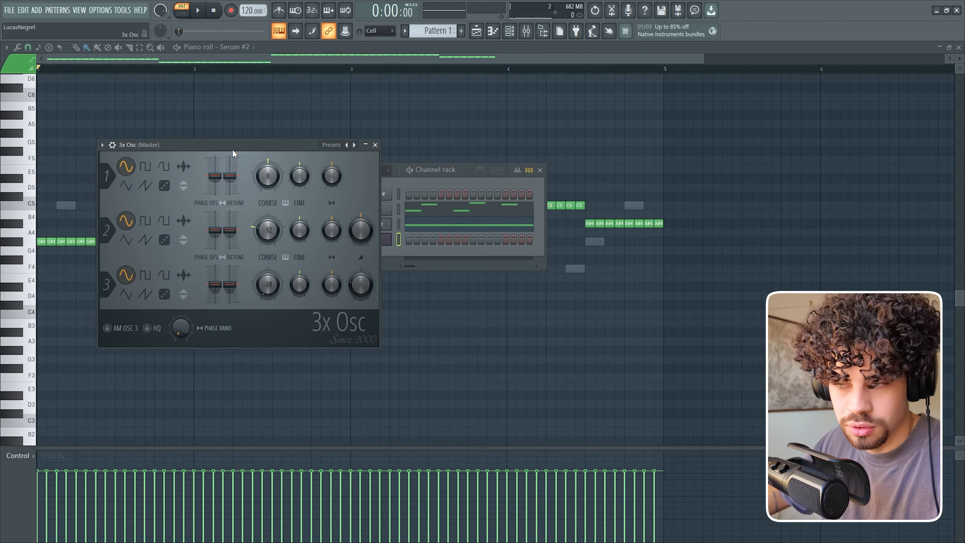
left_click_drag(233, 150, 348, 137)
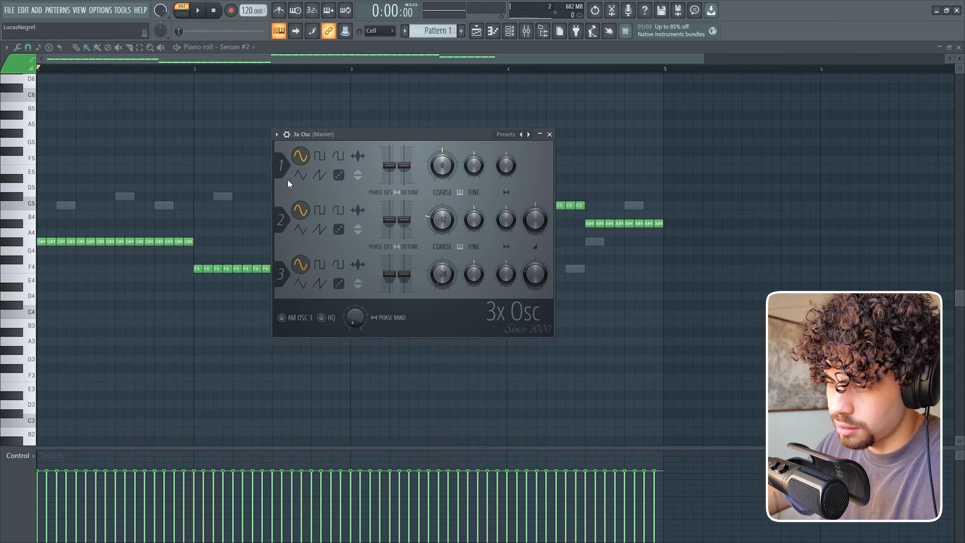
Step: Lower the 3x Osc oscillators' coarse pitch to -24 semitones and close the plugin
left_click_drag(442, 165, 442, 171)
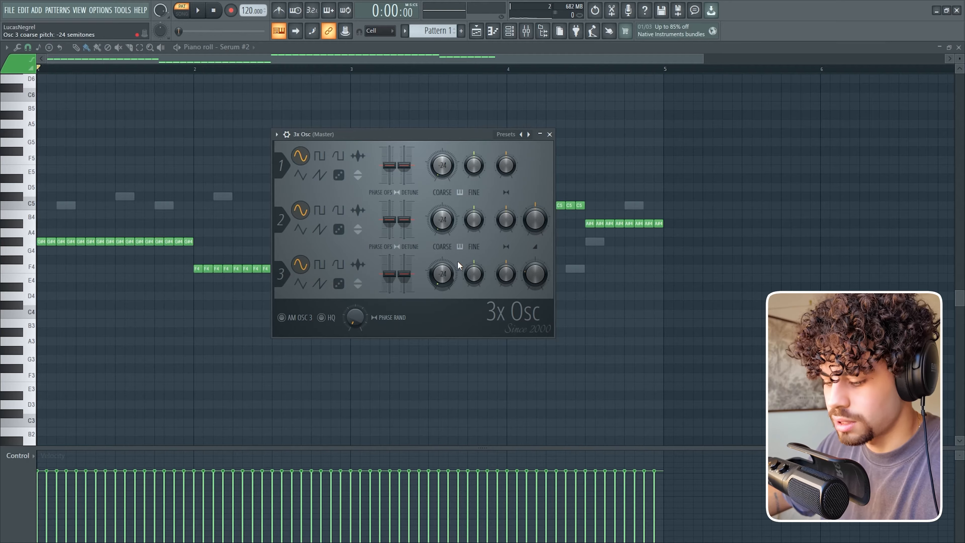
key("x")
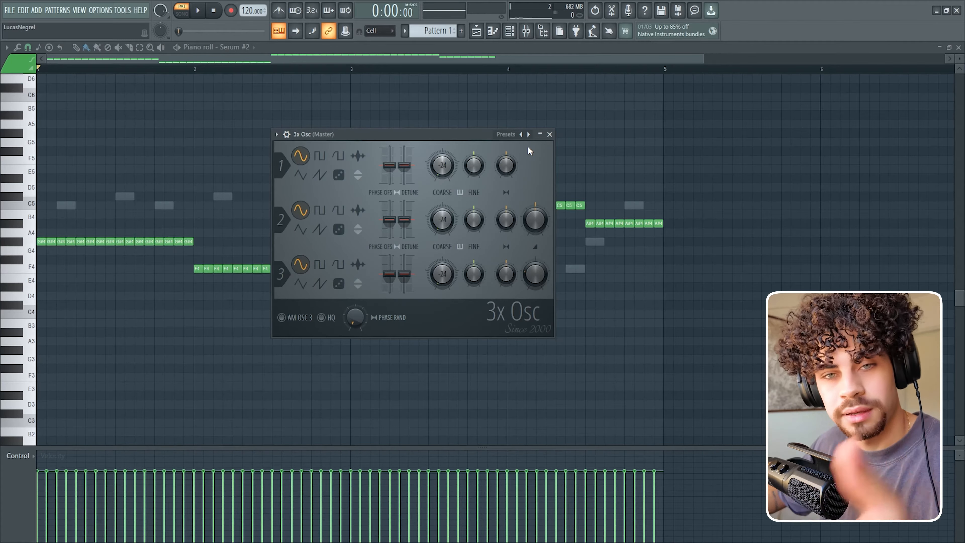
left_click(550, 134)
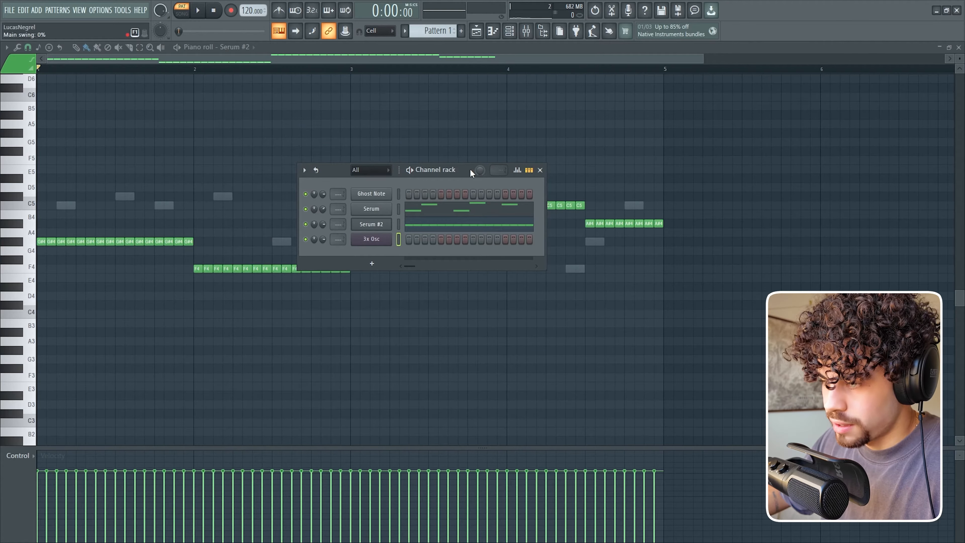
Step: Copy the Serum #2 line into the 3x Osc channel and lower all its notes by an octave
left_click(400, 238)
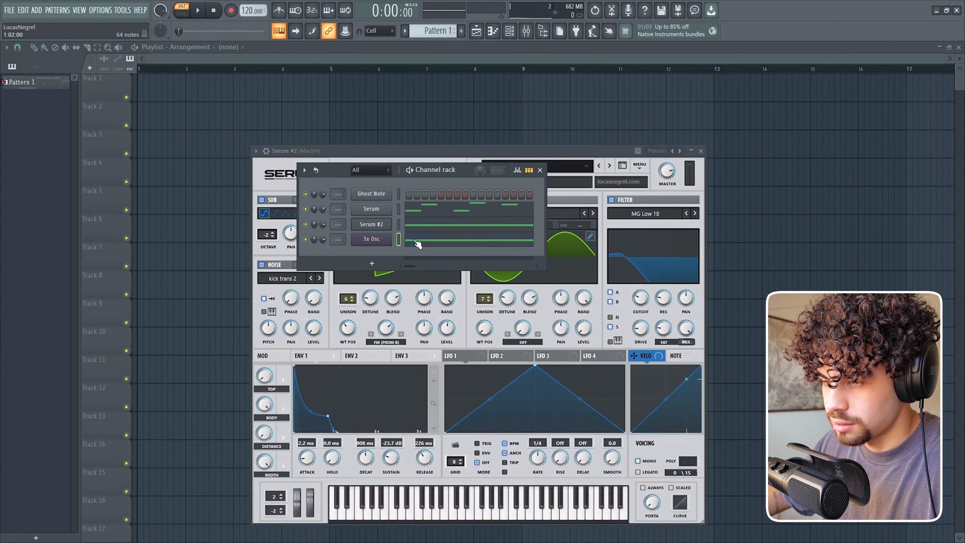
left_click(418, 244)
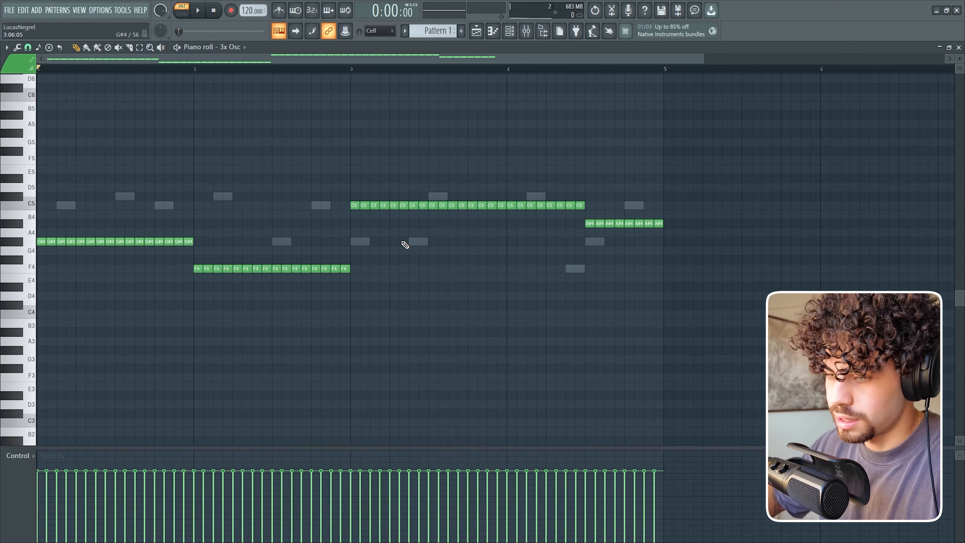
key("ctrl+Down")
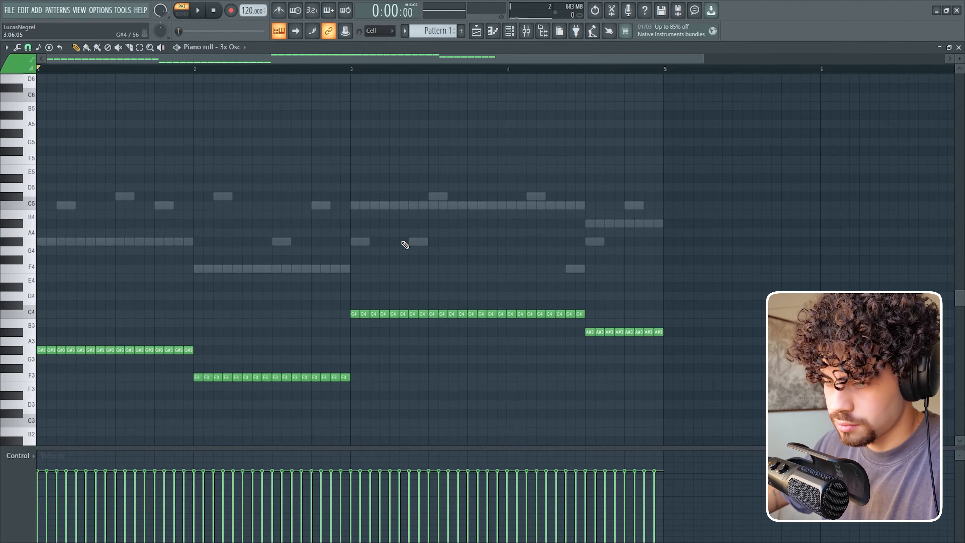
Step: Merge the repeated 3x Osc notes into four sustained notes: G#3, F3, C4 and A#3
scroll(334, 274, "down", 2)
left_click_drag(181, 289, 68, 294)
mouse_move(205, 310)
left_mouse_down()
mouse_move(266, 319)
mouse_move(255, 326)
mouse_move(356, 324)
left_mouse_up()
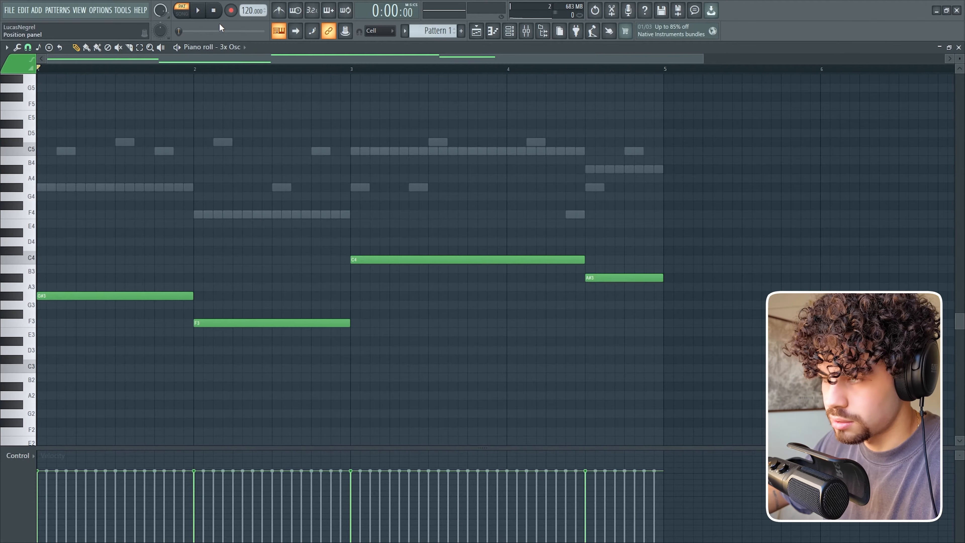
Step: Play the pattern to hear the sustained 3x Osc line against both Serum channels
key("space")
key("F6")
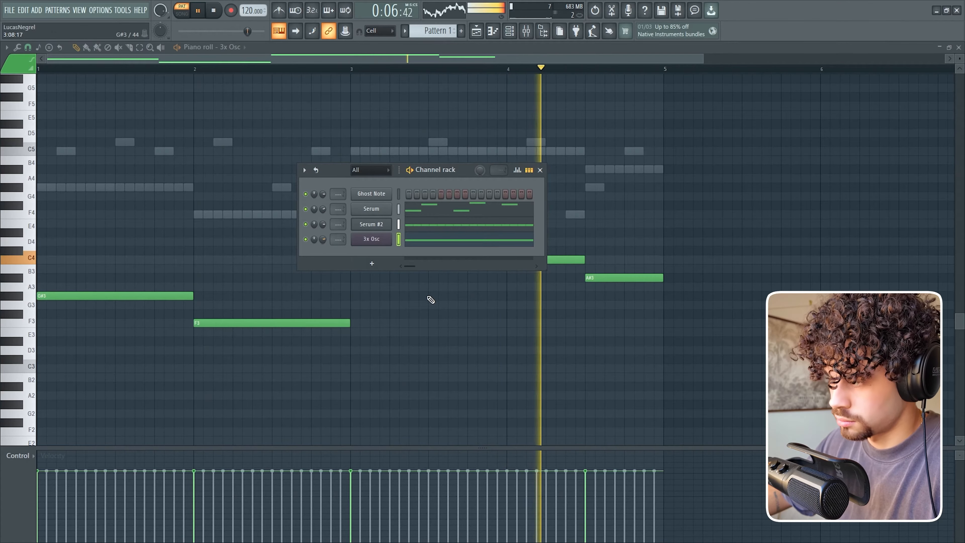
key("F6")
key("space")
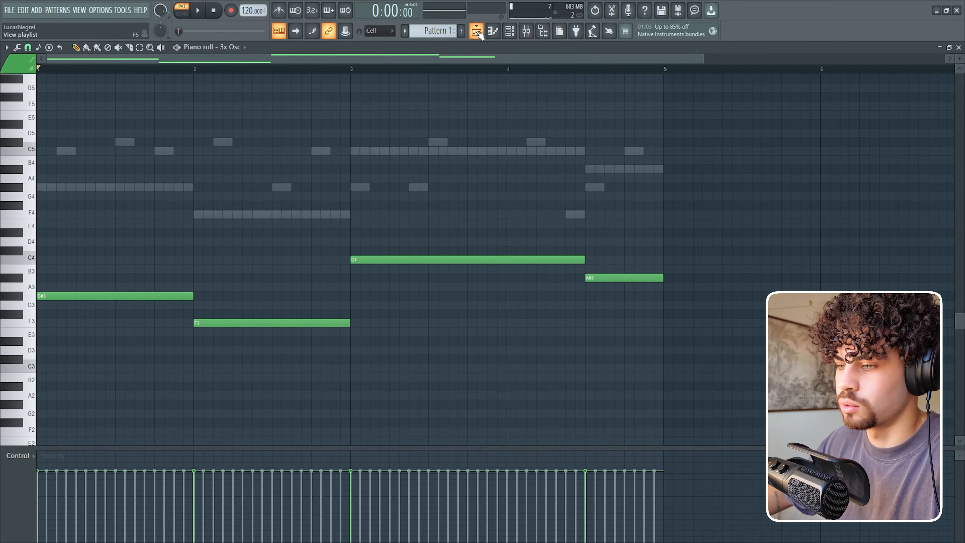
Step: Copy the Serum melody into Pattern 2, lower it by an octave, and play it
left_click(509, 31)
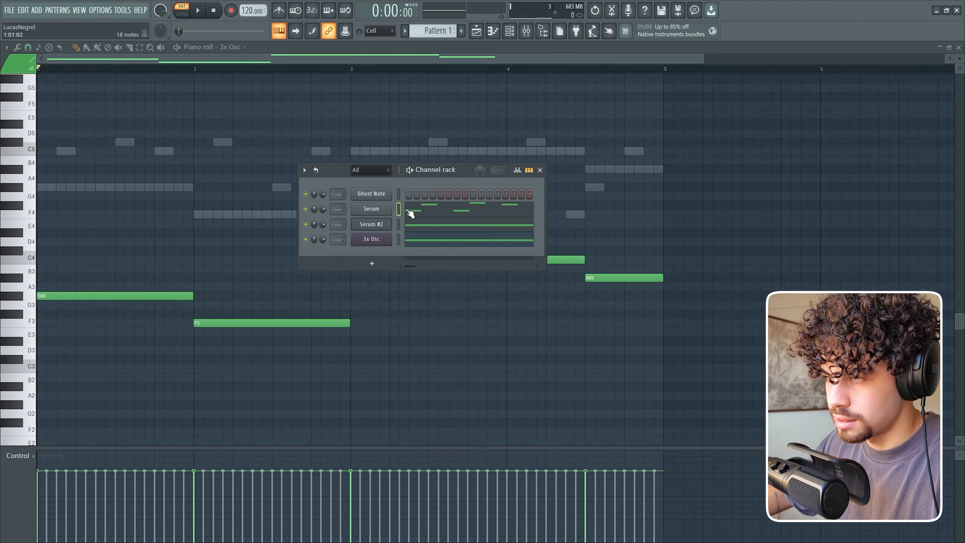
scroll(434, 31, "down", 1)
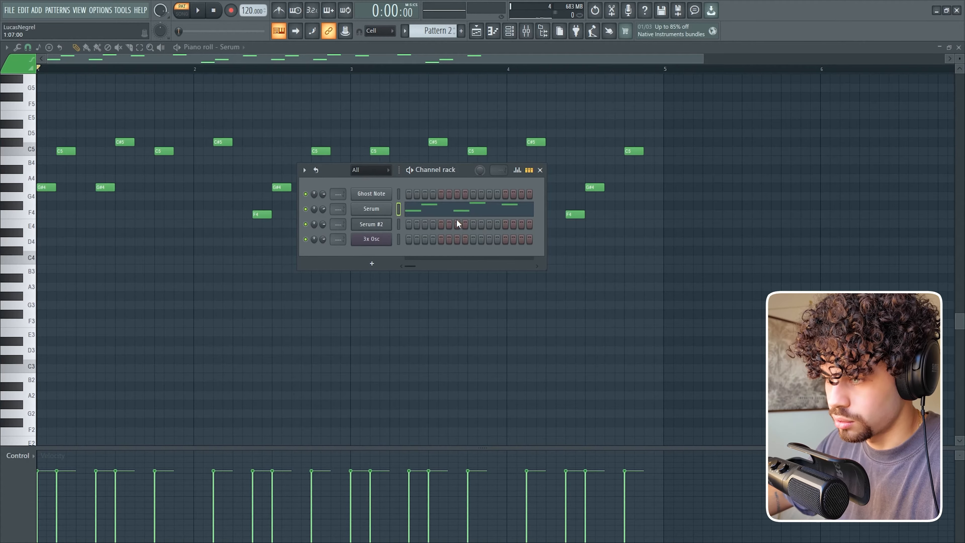
key("F6")
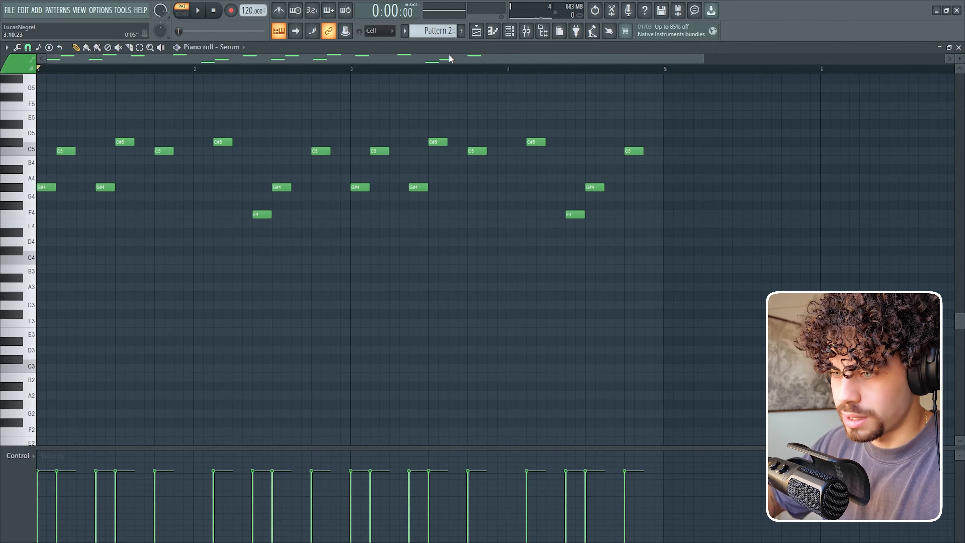
key("ctrl+Down")
key("space")
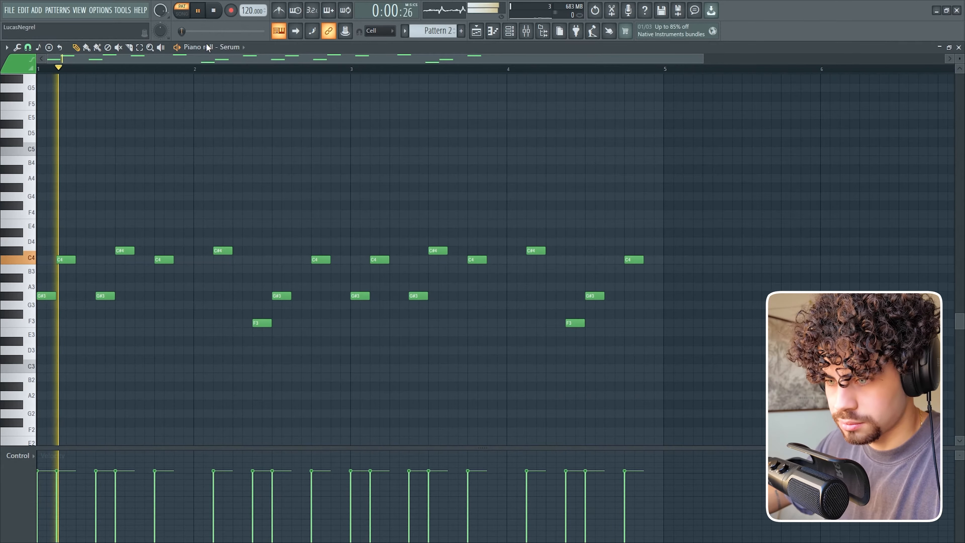
Step: Place two consecutive Pattern 2 clips on Track 5 of the playlist, covering bars 1 to 8
key("F5")
right_click(307, 202)
left_click_drag(161, 204, 421, 207)
left_click_drag(421, 207, 399, 206)
right_click(304, 256)
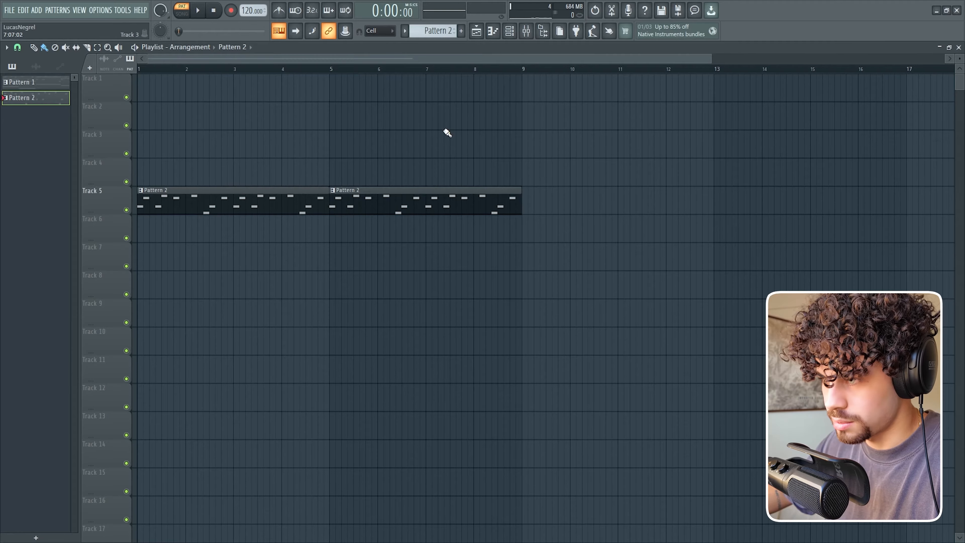
Step: Create Pattern 3 with a copy of the Pattern 2 melody in the Serum channel
scroll(405, 75, "down", 3)
scroll(405, 69, "down", 2)
scroll(290, 167, "up", 3)
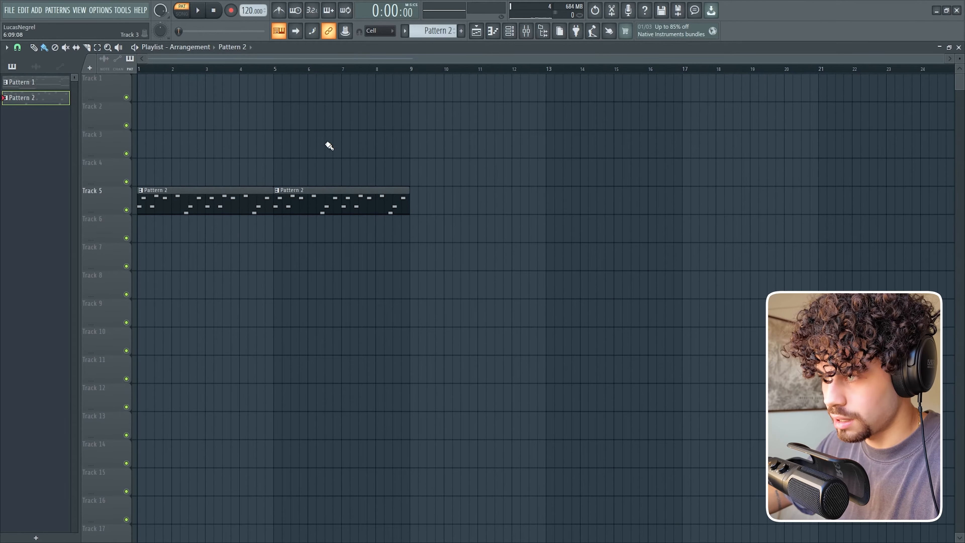
key("F4")
left_click(426, 213)
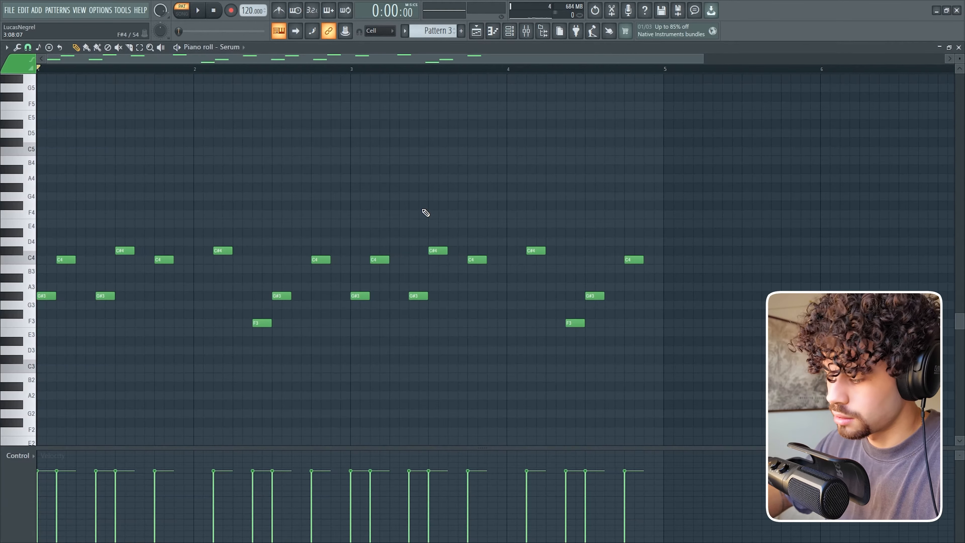
Step: Delete all of the Serum channel's melody notes from Pattern 1
key("KP_1")
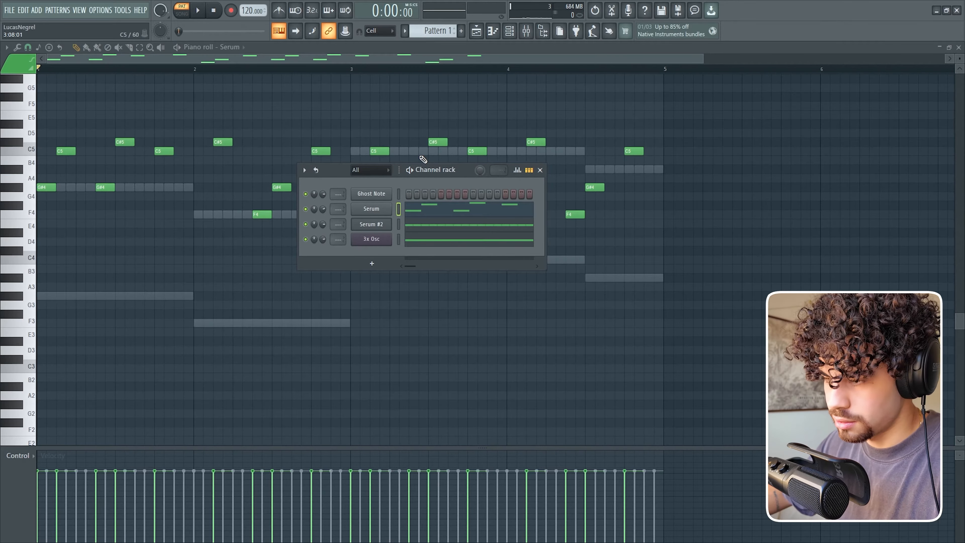
key("ctrl+a")
key("Delete")
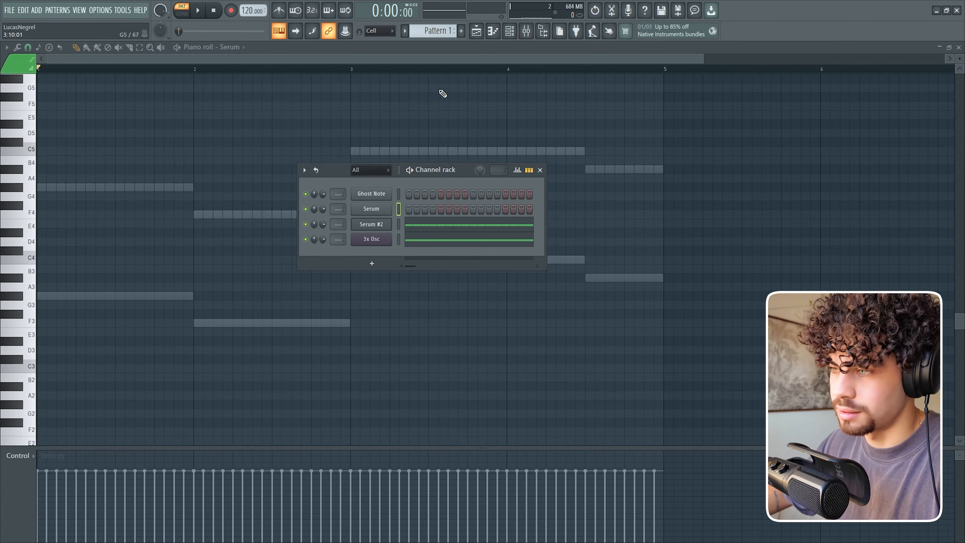
Step: Place two Pattern 1 clips on Track 7 from bar 1, naming Pattern 1 "Bass + Sub" and Pattern 2 "Lead"
left_click(476, 31)
right_click(142, 192)
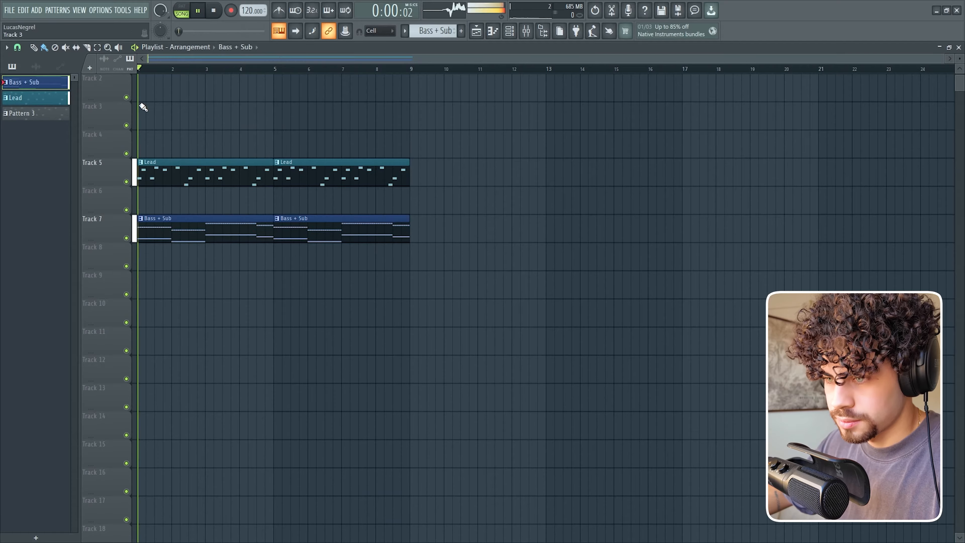
Step: Play the arrangement to hear the Lead and Bass + Sub clips together, checking the channel rack during playback
key("space")
key("F6")
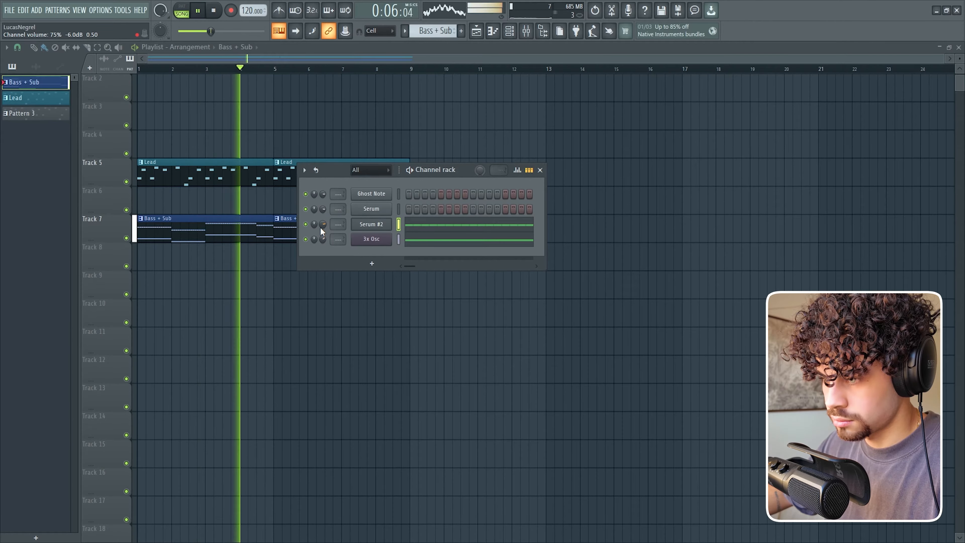
key("F6")
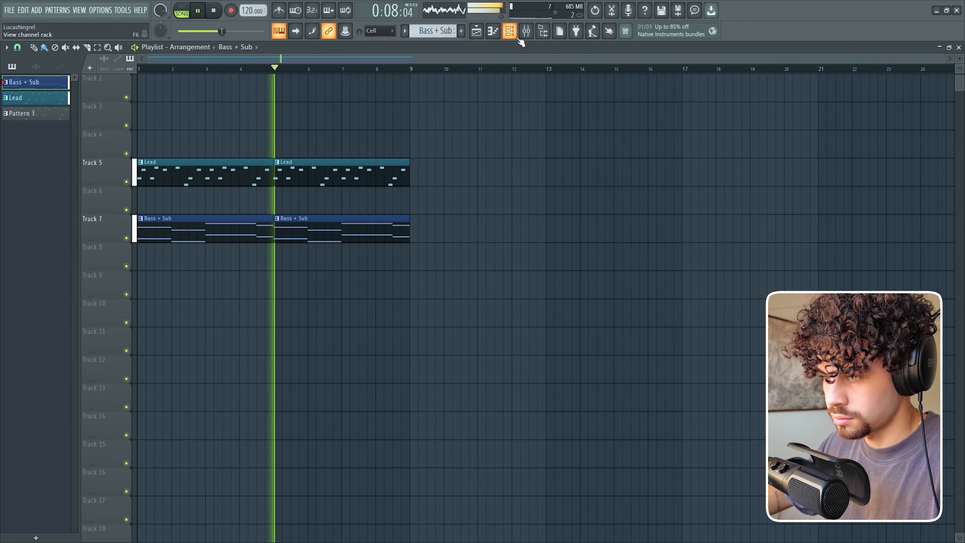
key("space")
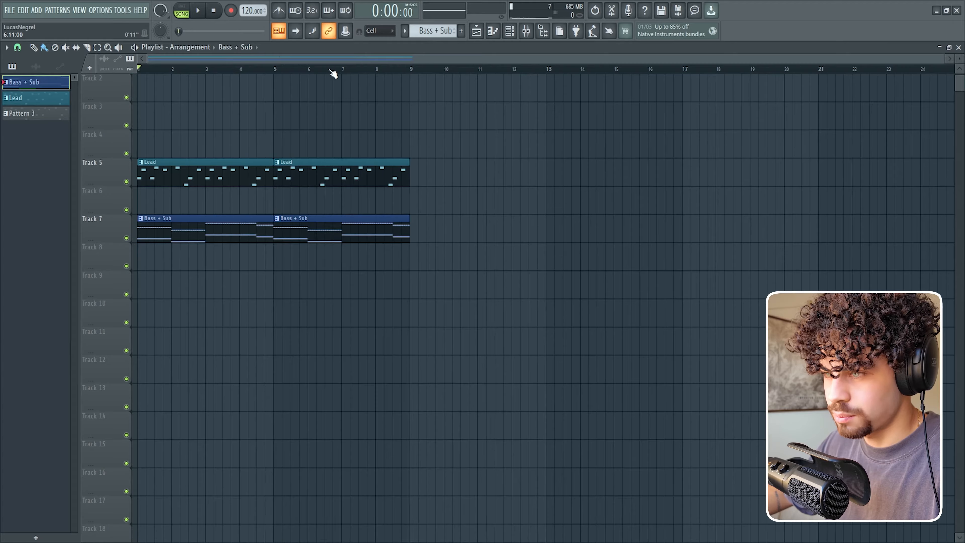
Step: Place two Loop disco clips on Track 11 from bar 1 and audition them with the track soloed
scroll(304, 72, "up", 1)
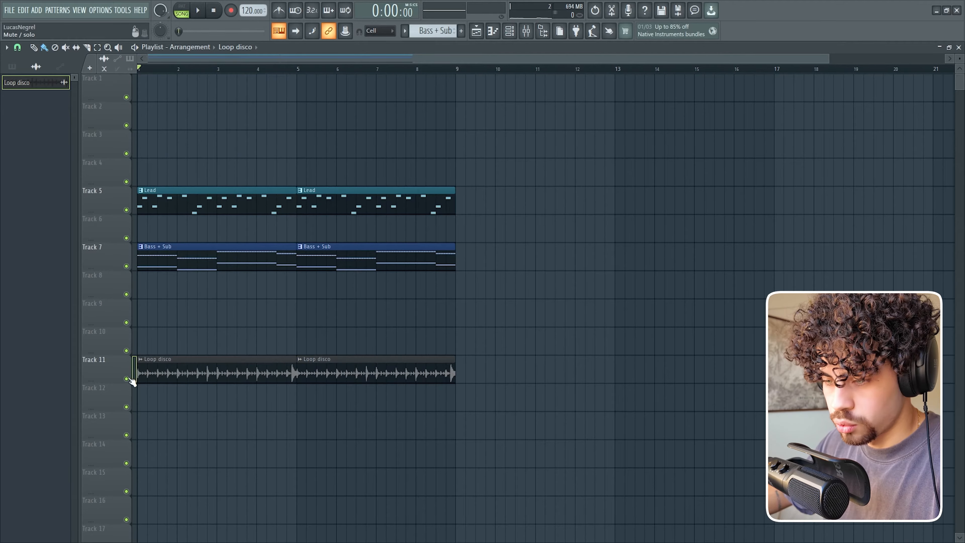
right_click(126, 379)
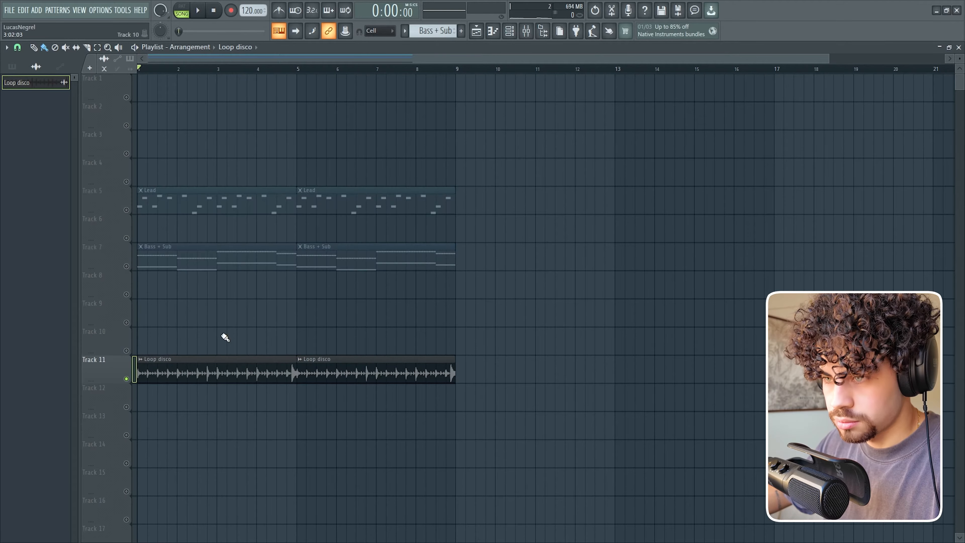
key("space")
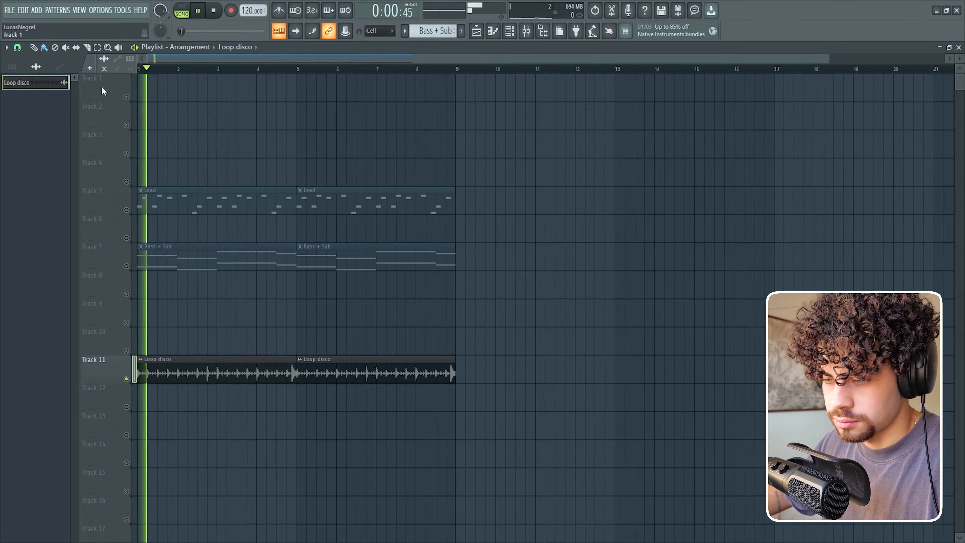
left_click(258, 68)
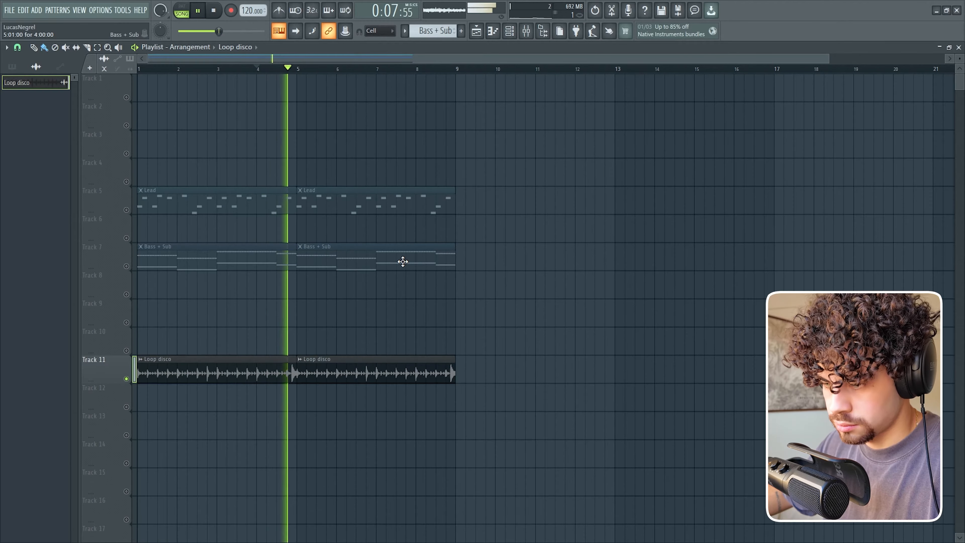
Step: Stop playback and take Track 11 out of solo so all tracks are active
right_click(132, 382)
right_click(122, 382)
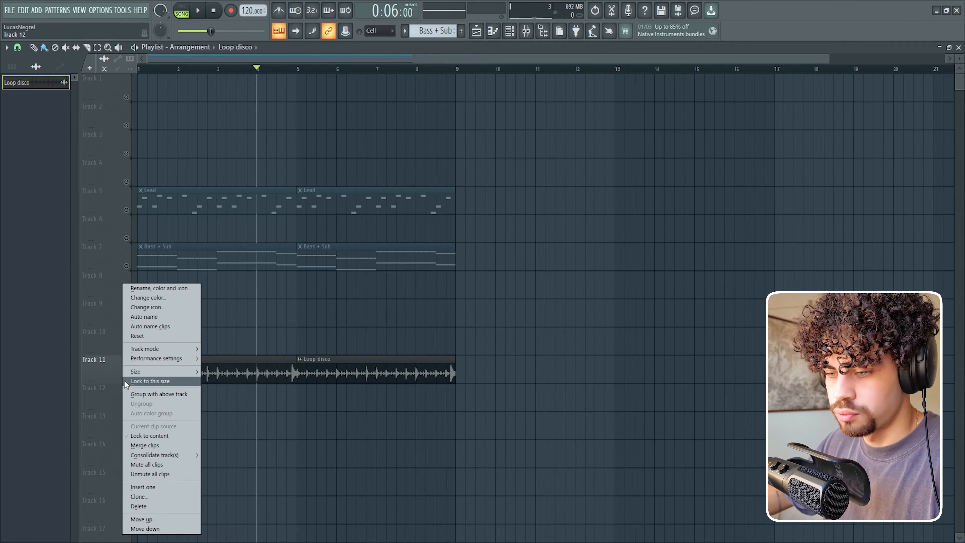
right_click(127, 379)
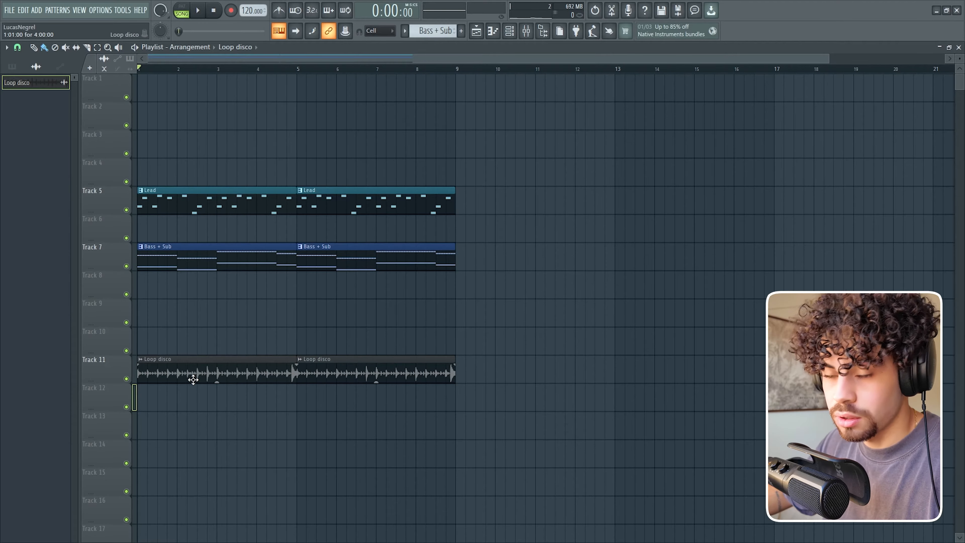
Step: Repeat the Bass + Sub clips along Track 7, aligning the added clips to start at bar 9
scroll(271, 70, "down", 3)
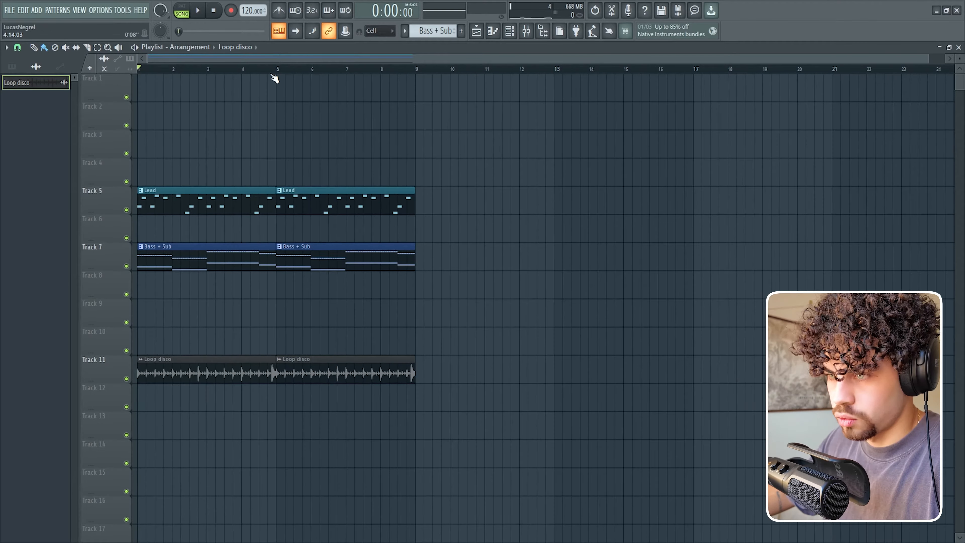
left_click(394, 261)
left_click_drag(420, 261, 853, 262)
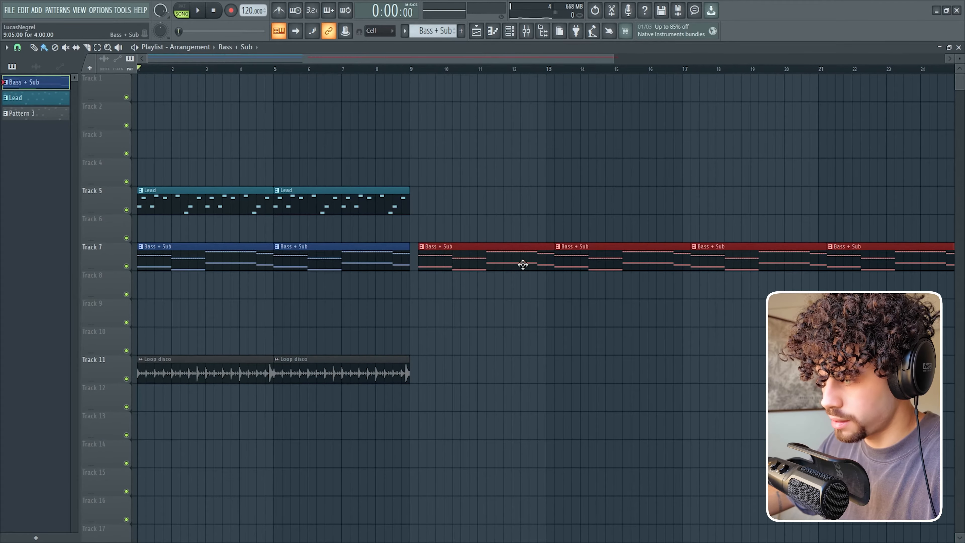
left_click_drag(497, 262, 495, 262)
right_click(488, 294)
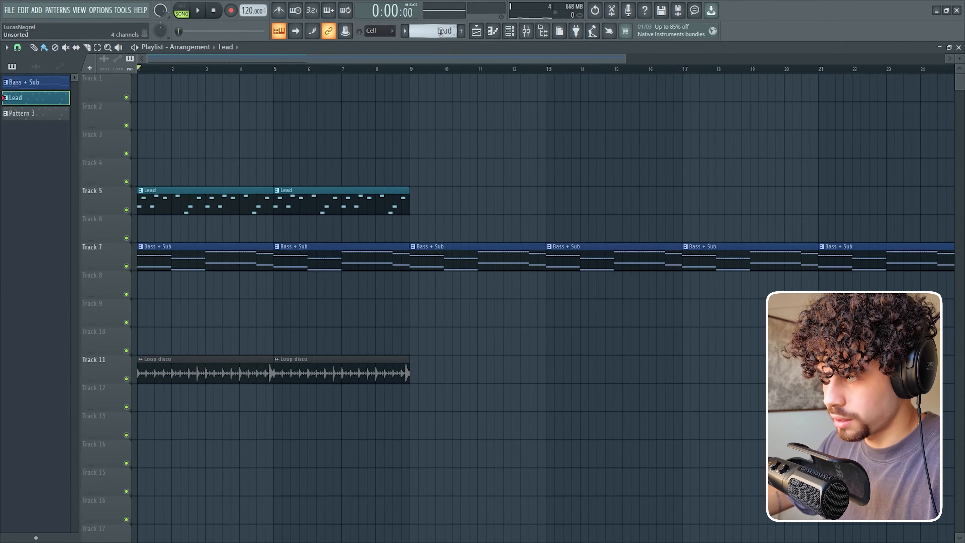
Step: Name Pattern 3 "Lead octave sup", lay its clips along Track 4 from bar 9, and play the arrangement
left_click_drag(413, 178, 821, 173)
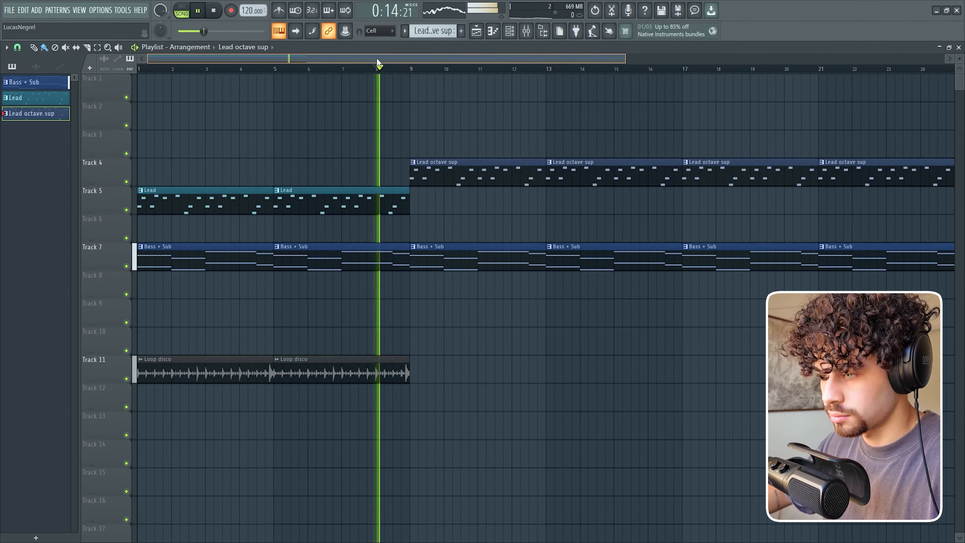
Step: Listen to the arrangement across the change to Lead octave sup at bar 9 and stop playback
mouse_move(377, 61)
left_mouse_down()
mouse_move(429, 83)
mouse_move(408, 76)
left_mouse_up()
scroll(409, 76, "down", 4)
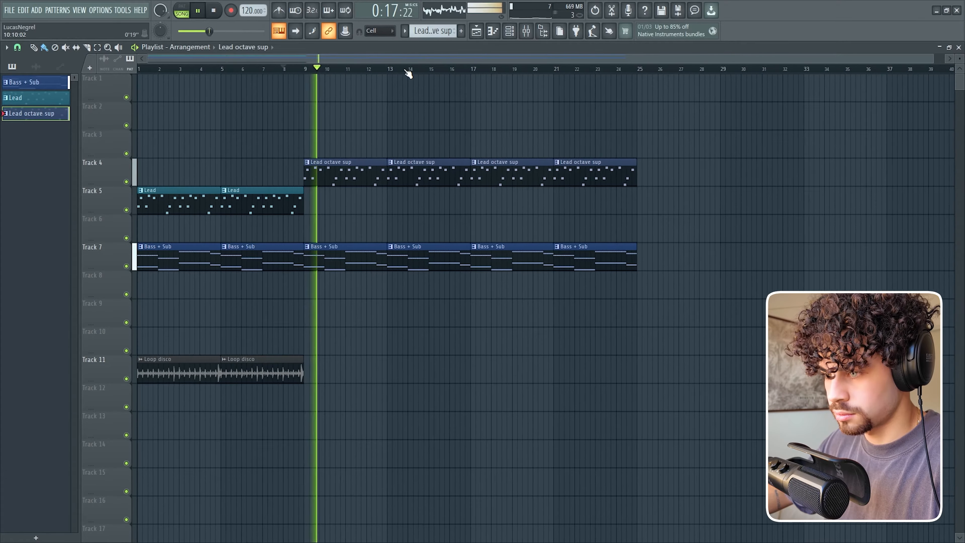
key("space")
scroll(283, 69, "up", 5)
left_click_drag(279, 60, 150, 84)
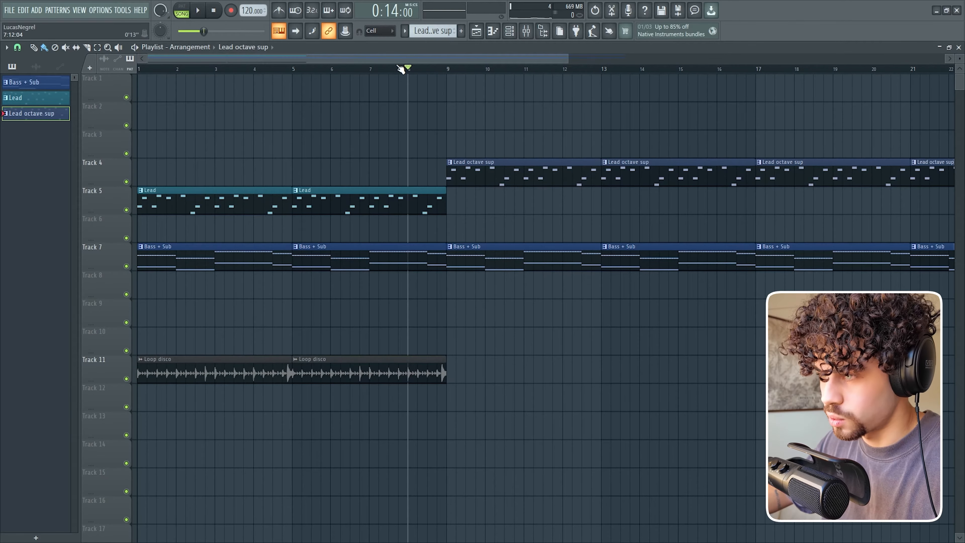
Step: Lay Kick clips on every beat along Track 2 from bar 9 and Snare clips on alternate beats along Track 3
scroll(401, 68, "down", 1)
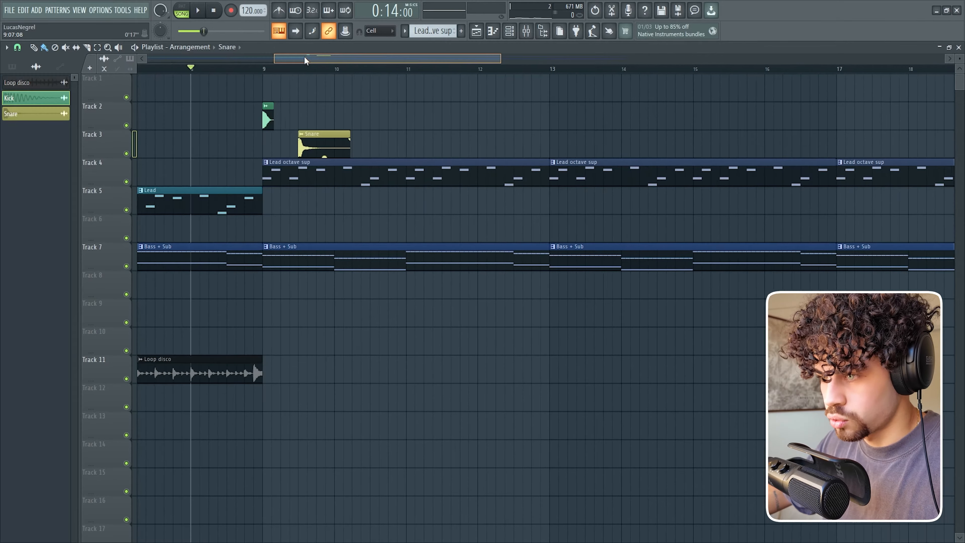
scroll(267, 105, "up", 4)
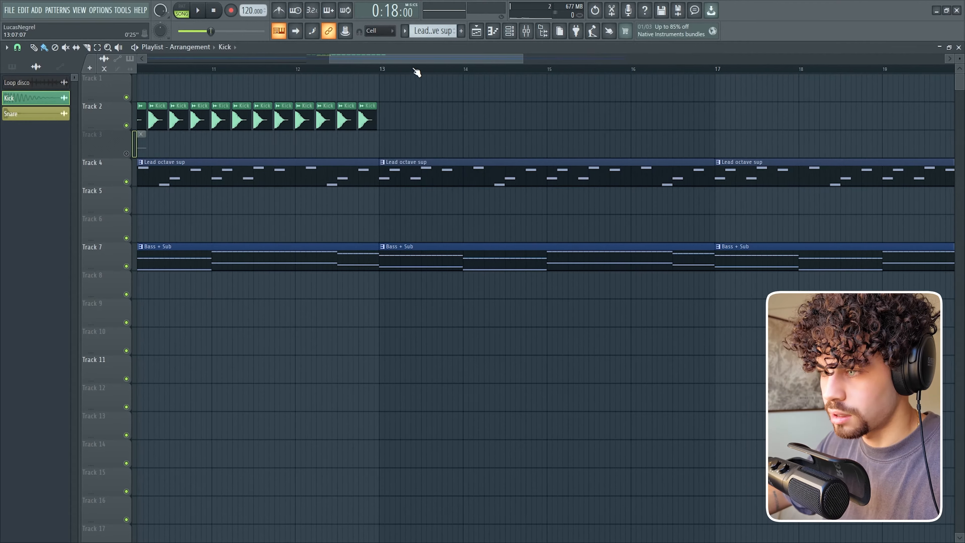
scroll(416, 70, "down", 3)
left_click_drag(401, 108, 782, 115)
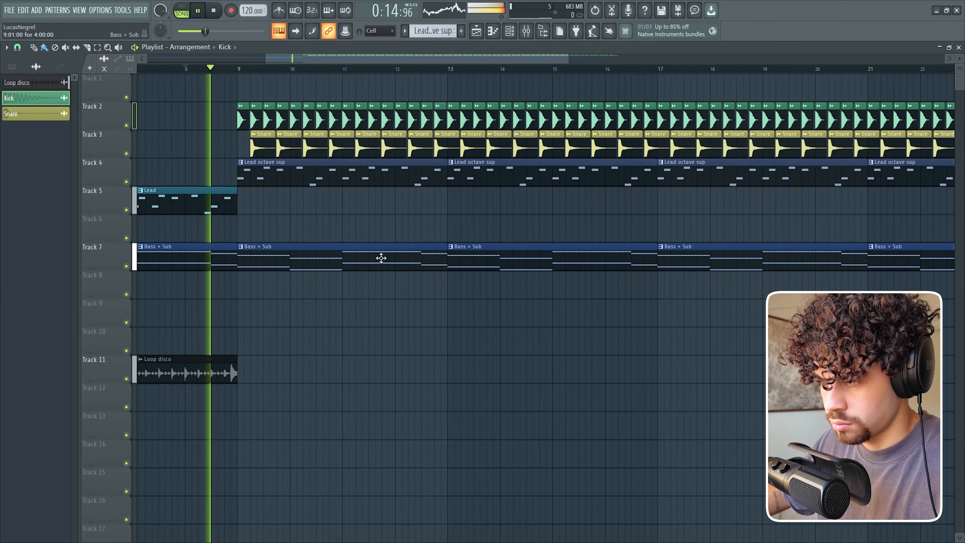
Step: Audition the drums with the arrangement and move the Lead octave sup clips to Track 5 from bar 9
scroll(334, 69, "down", 3)
scroll(352, 68, "down", 3)
left_click_drag(344, 58, 372, 59)
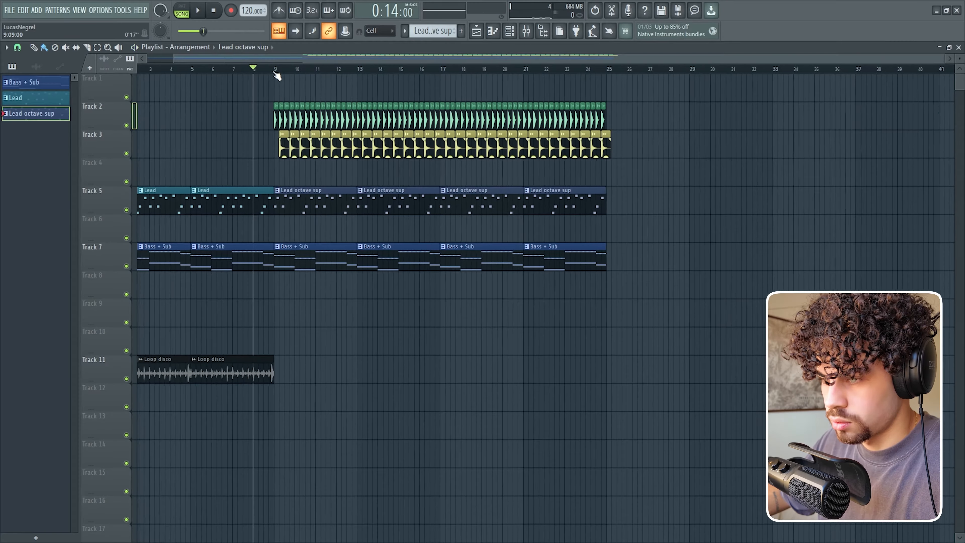
scroll(266, 68, "up", 5)
scroll(273, 67, "down", 5)
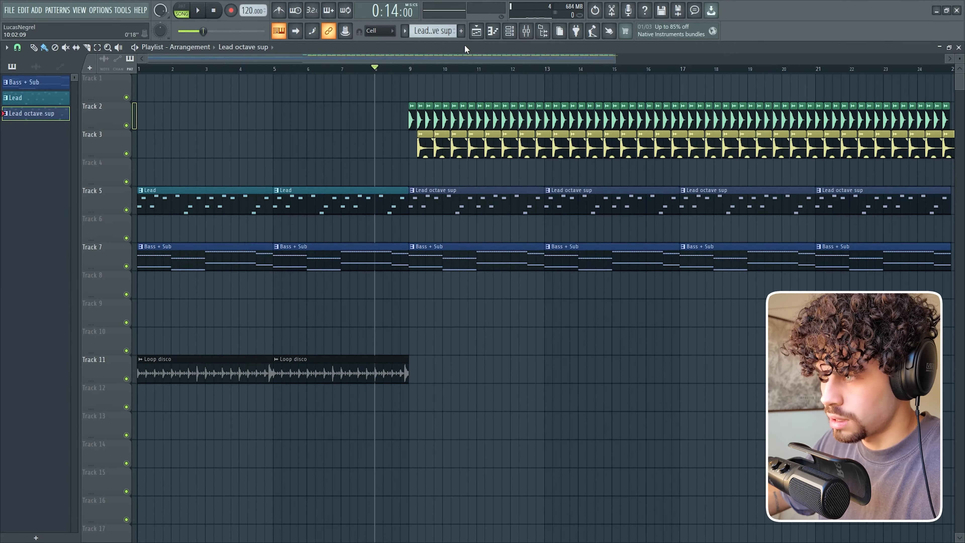
Step: Load Kickstart 2 on the bass channels' mixer Insert 10 with 1/4 sync and audition its ducking at 100% mix
left_click(510, 31)
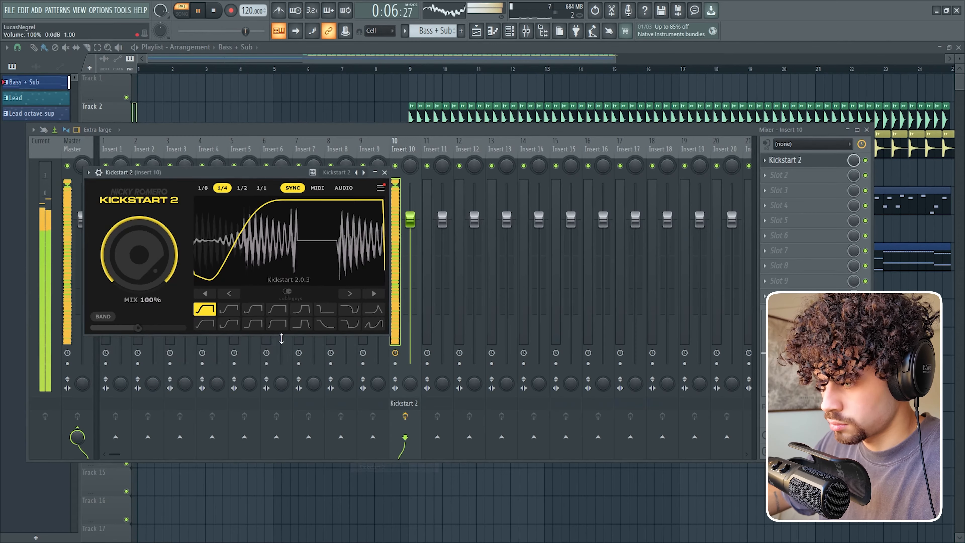
left_click_drag(139, 255, 140, 239)
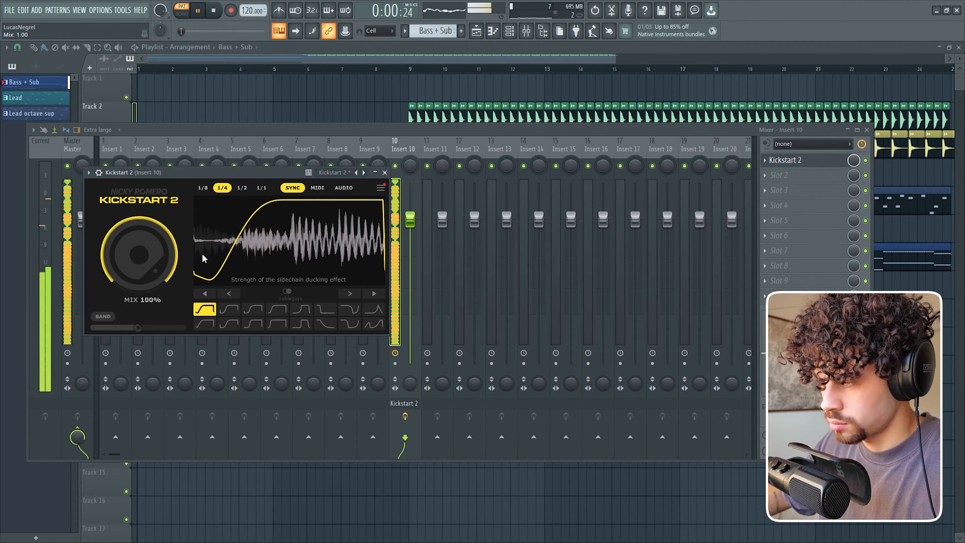
key("space")
Step: Add Fruity Filter to the second effect slot of Insert 10 and lower its cutoff frequency while listening to the bass
left_click(797, 178)
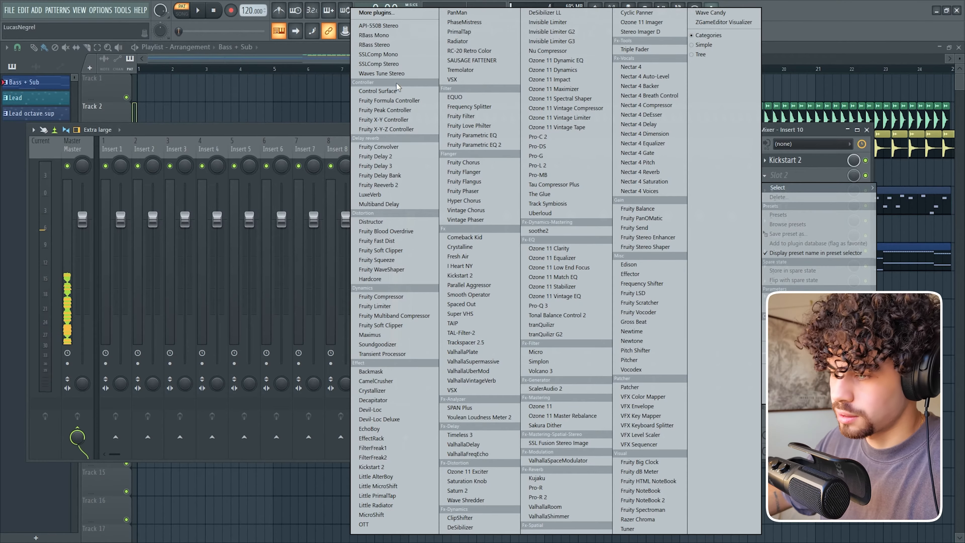
left_click(460, 116)
left_click_drag(218, 190, 416, 126)
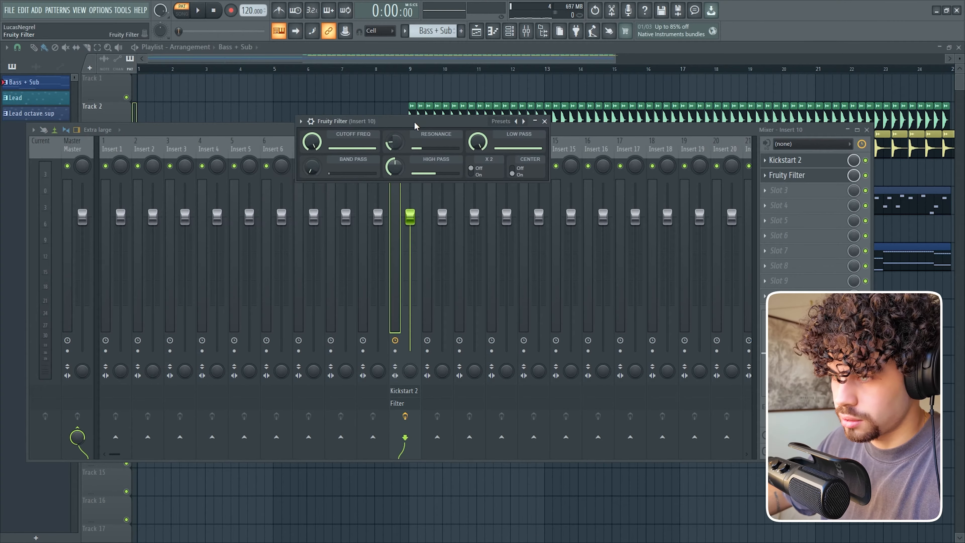
left_click_drag(313, 142, 314, 144)
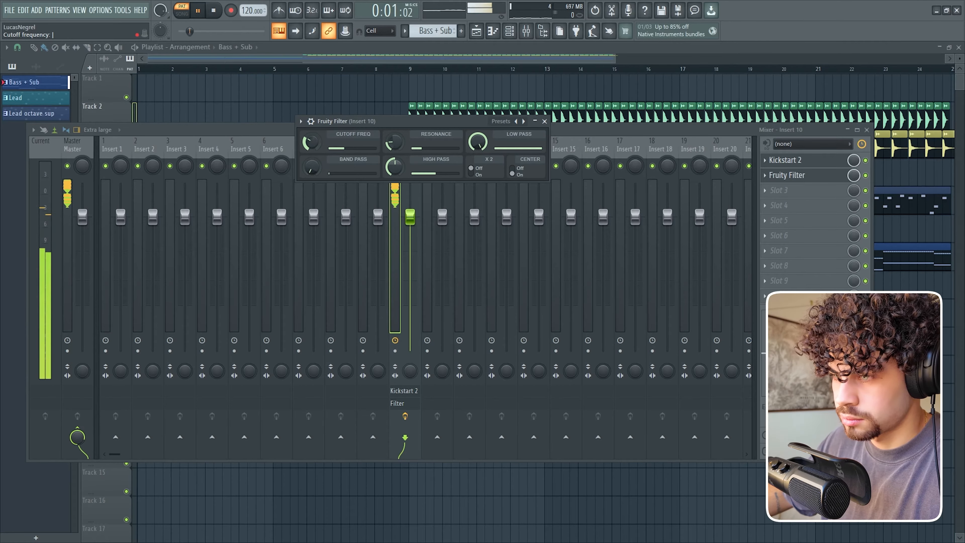
Step: Create an automation clip for the Fruity Filter cutoff that stays low until bar 9 and jumps fully open there
right_click(315, 145)
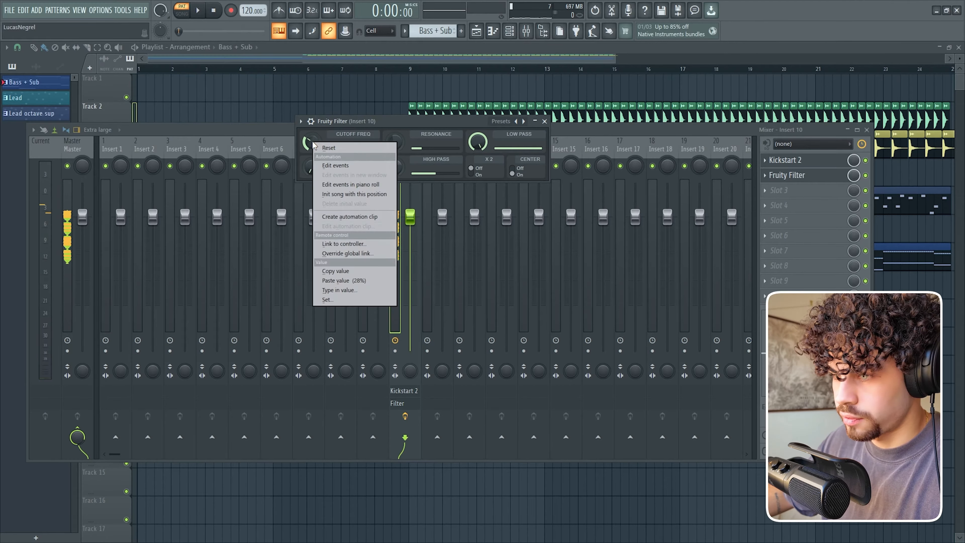
left_click(339, 217)
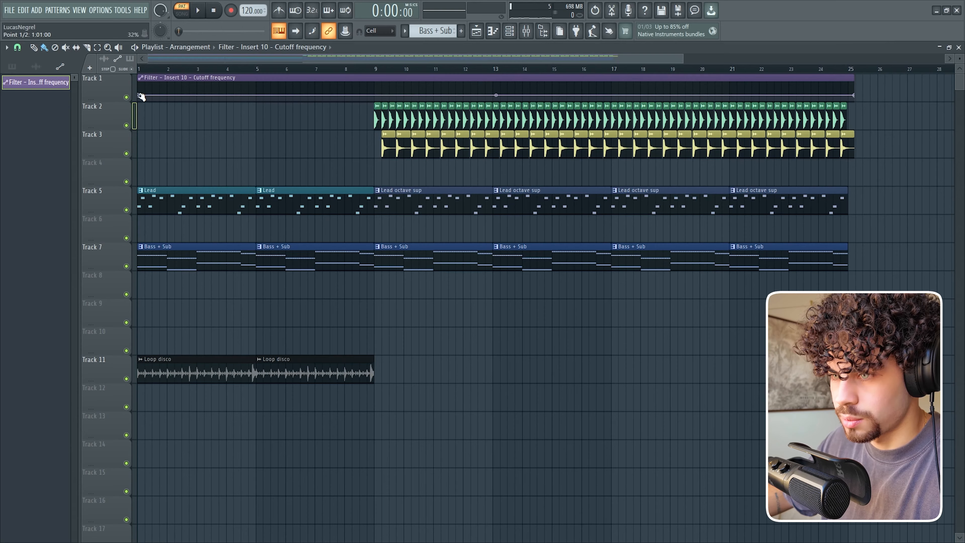
left_click_drag(109, 100, 86, 204)
scroll(154, 67, "up", 4)
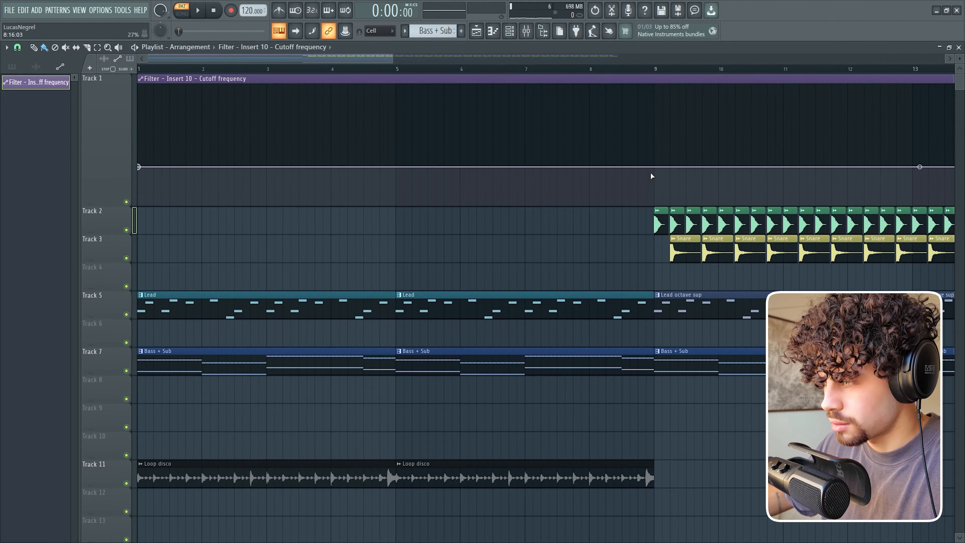
left_click_drag(656, 167, 653, 83)
scroll(153, 210, "down", 1)
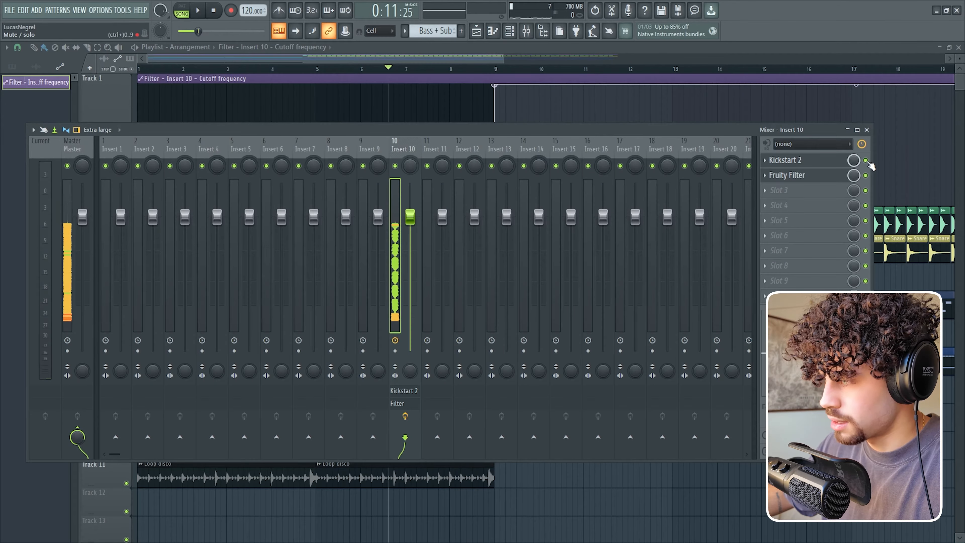
Step: Create an automation clip on Track 4 for Kickstart 2's mute, keeping the effect off until bar 9 and on from there
right_click(868, 161)
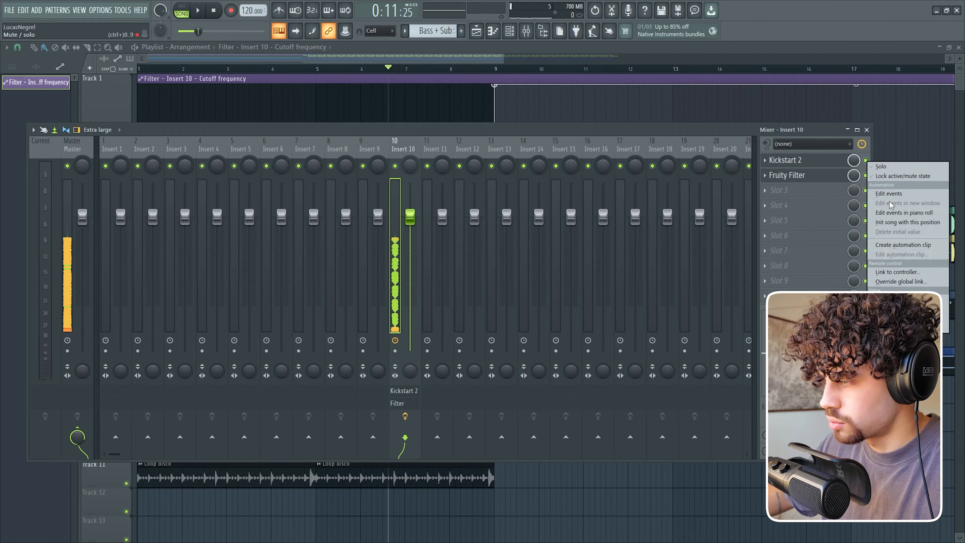
left_click(893, 245)
key("F9")
Step: Play the arrangement through bar 9 to check the filter and Kickstart 2 automation
key("space")
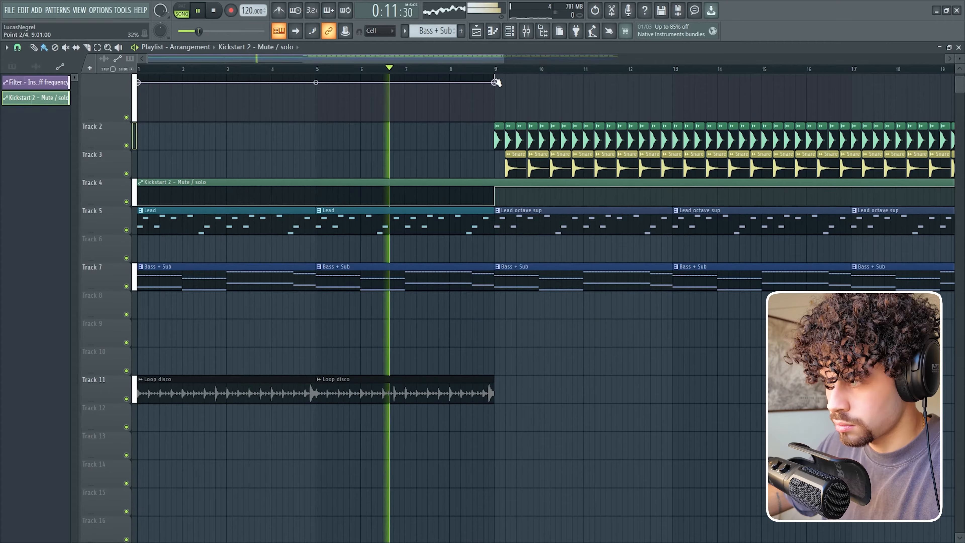
scroll(497, 78, "down", 2)
scroll(497, 71, "down", 1)
scroll(370, 91, "up", 2)
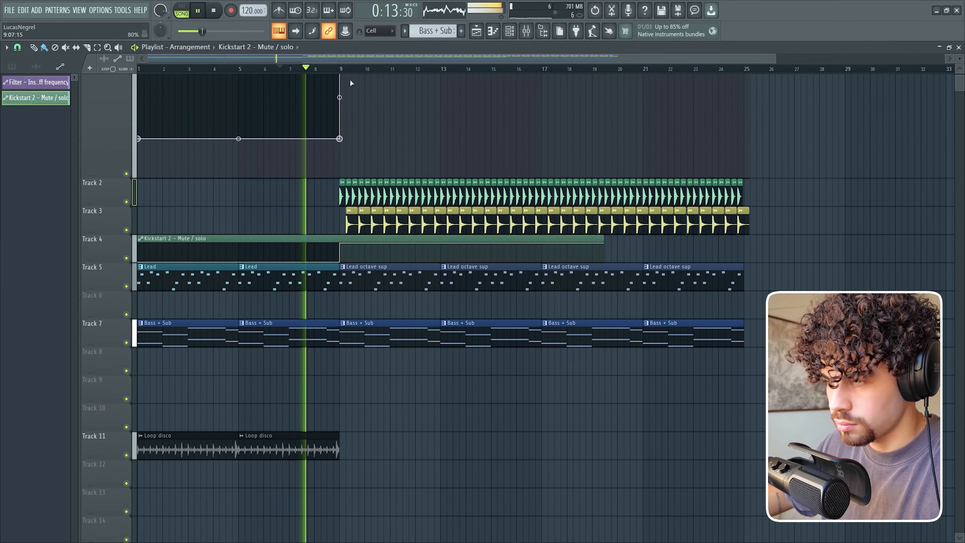
scroll(341, 76, "up", 3)
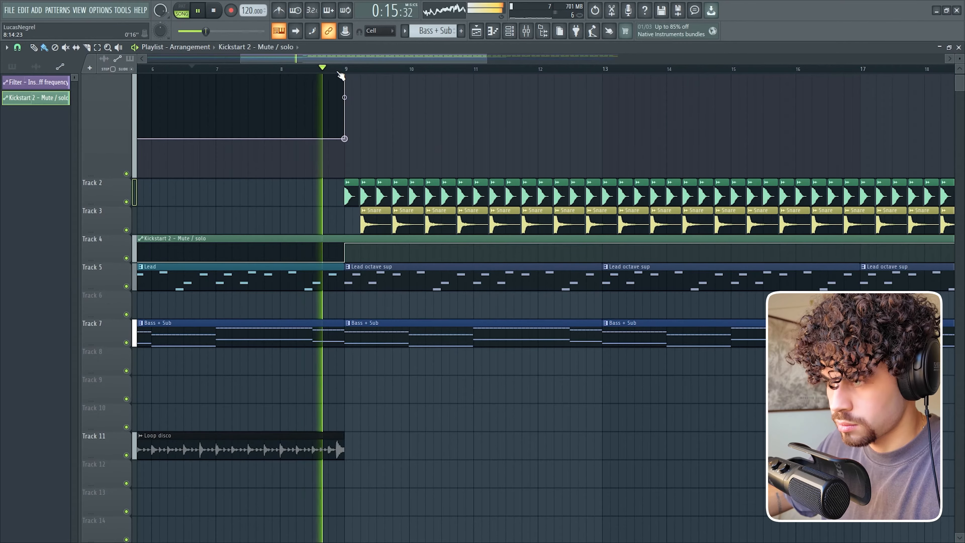
scroll(333, 89, "down", 3)
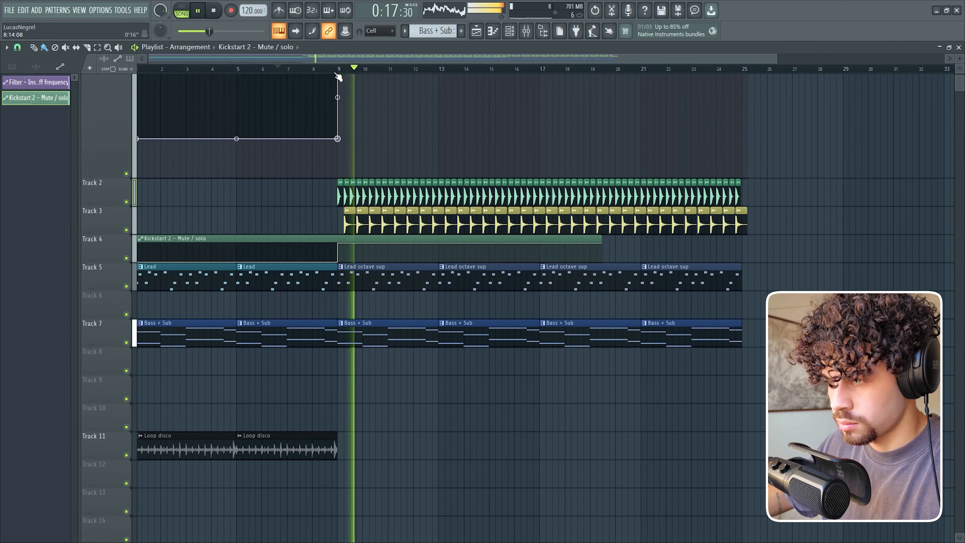
Step: Place the Fill clip on Track 9 from bar 7 to bar 9, audition it soloed, and reactivate all tracks
scroll(328, 96, "up", 2)
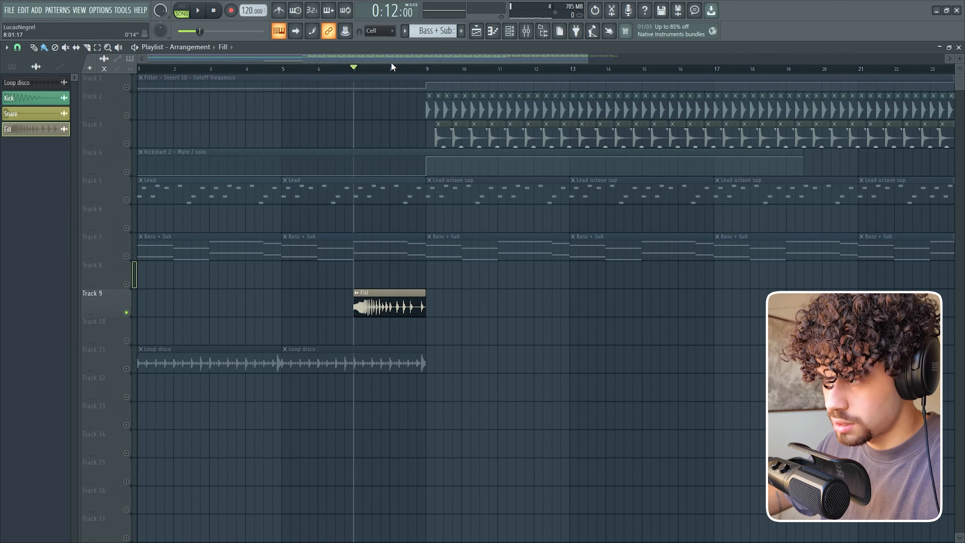
scroll(395, 76, "up", 2)
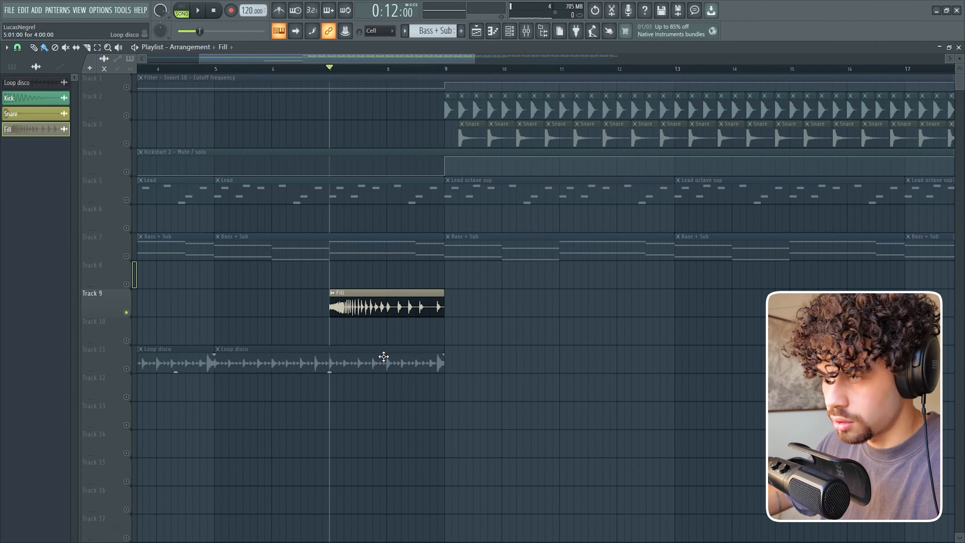
key("space")
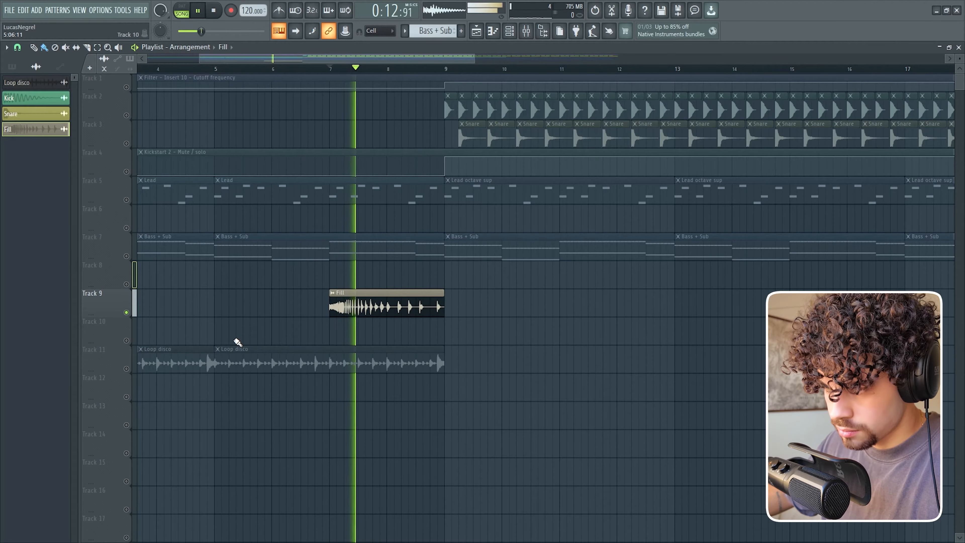
scroll(417, 59, "down", 2)
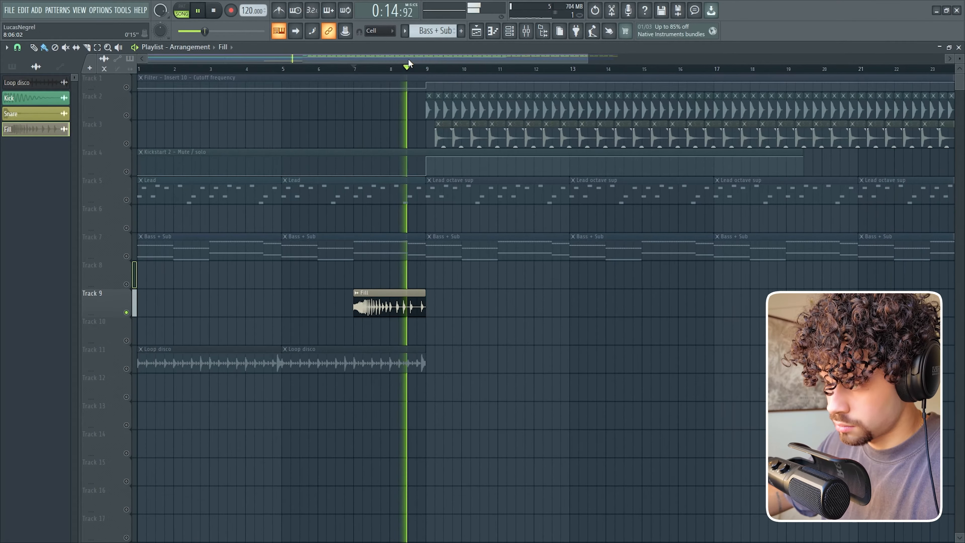
key("space")
right_click(127, 313)
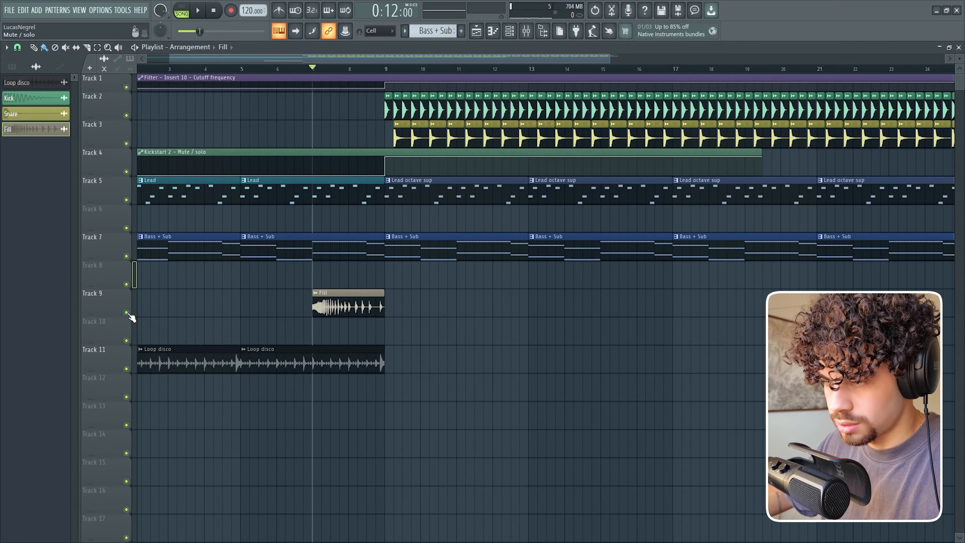
Step: Create Pattern 4 with a Serum #3 channel and enter the long notes G#4, F4, C5 and A#4 across four bars
scroll(381, 60, "right", 2)
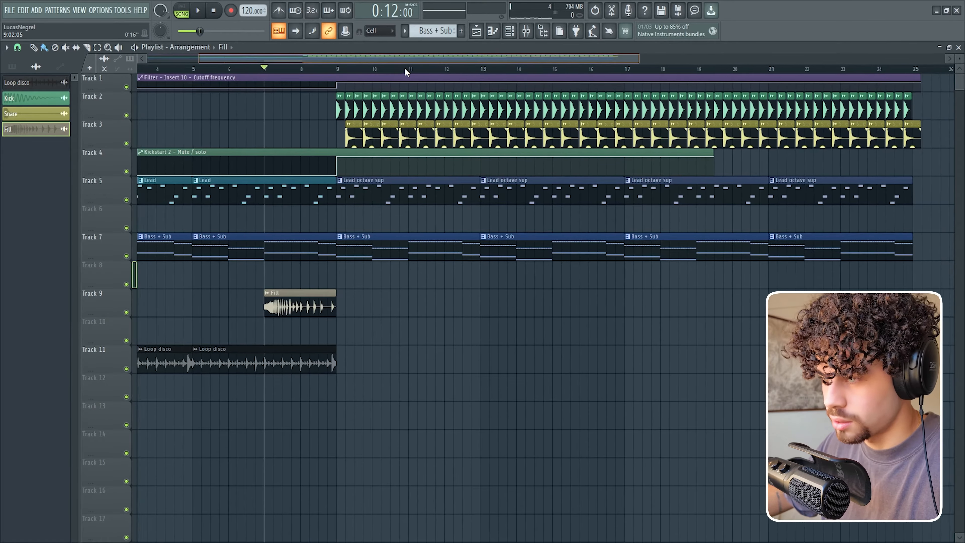
key("F6")
left_click(435, 29)
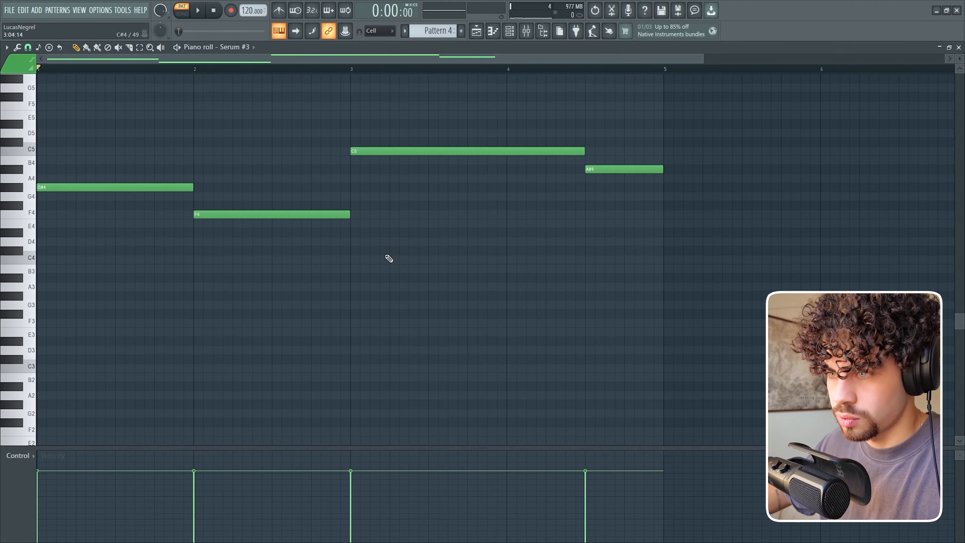
Step: Play the four long Serum #3 notes of Pattern 4 and stop playback after listening
scroll(387, 258, "up", 3)
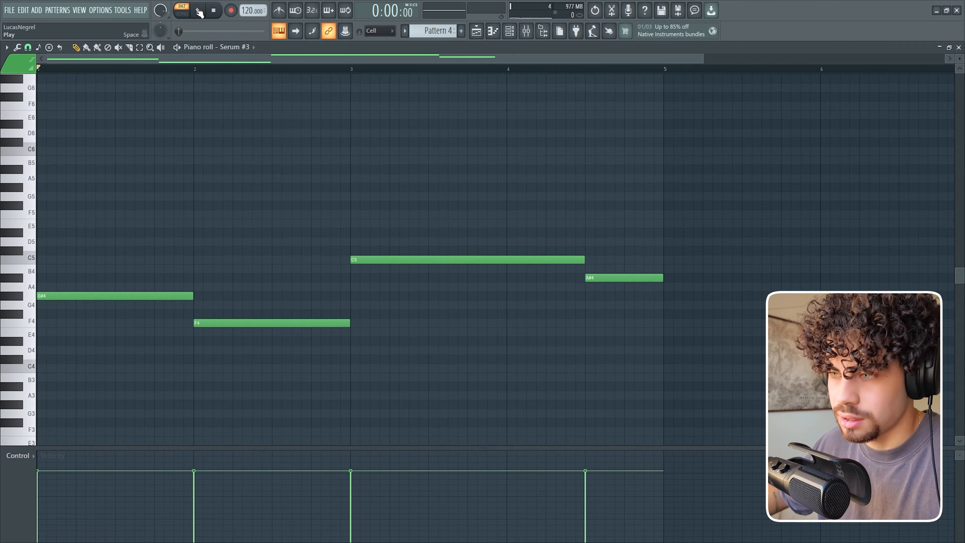
scroll(260, 62, "down", 3)
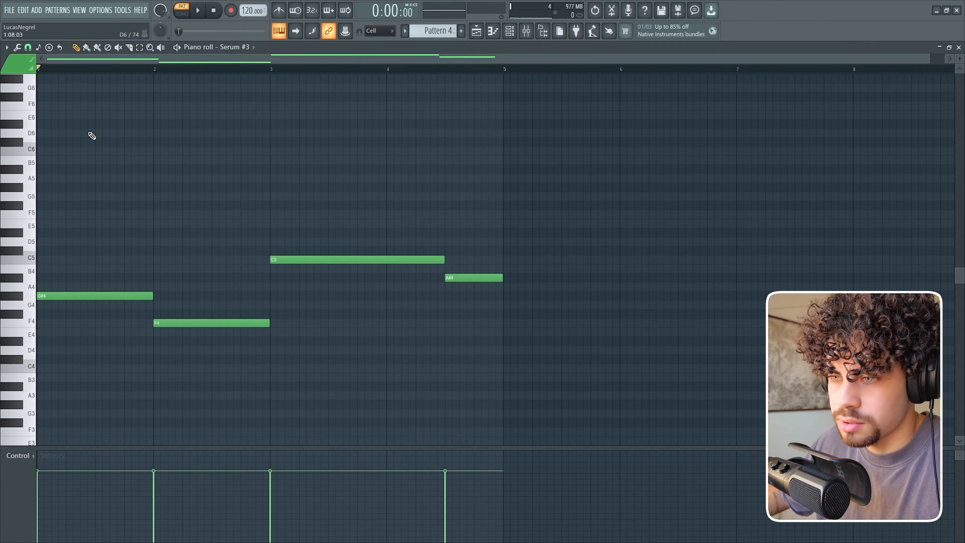
scroll(93, 135, "up", 1)
key("space")
scroll(85, 138, "down", 1)
scroll(84, 139, "down", 1)
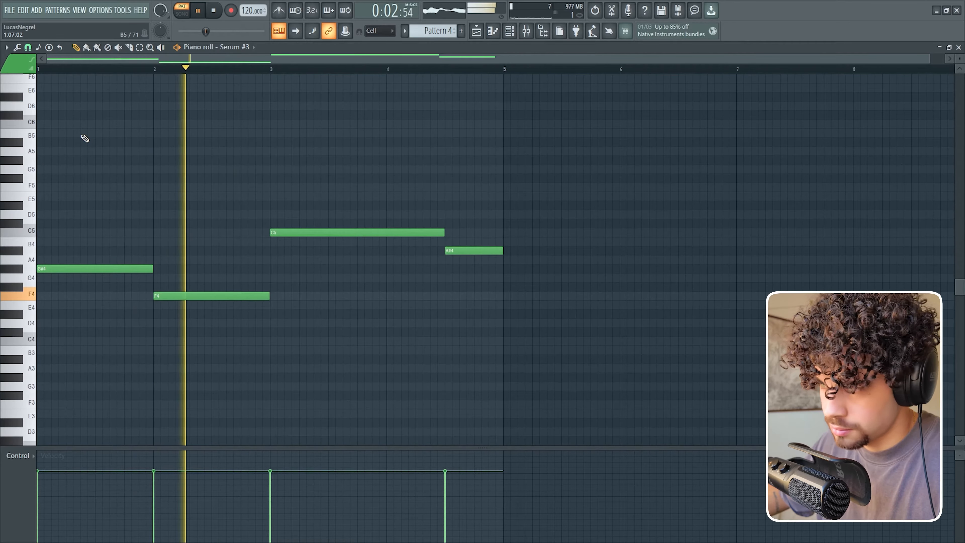
scroll(336, 95, "up", 1)
scroll(337, 95, "down", 1)
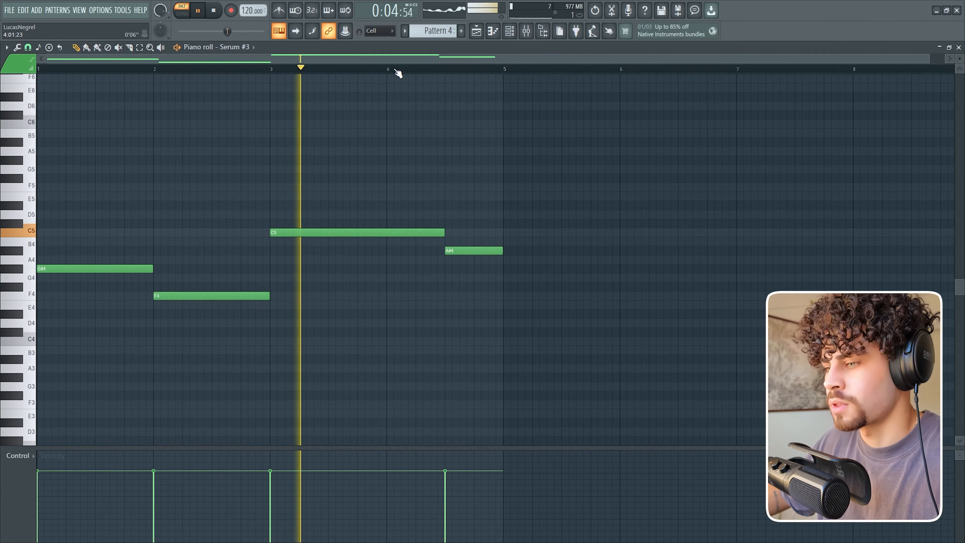
key("space")
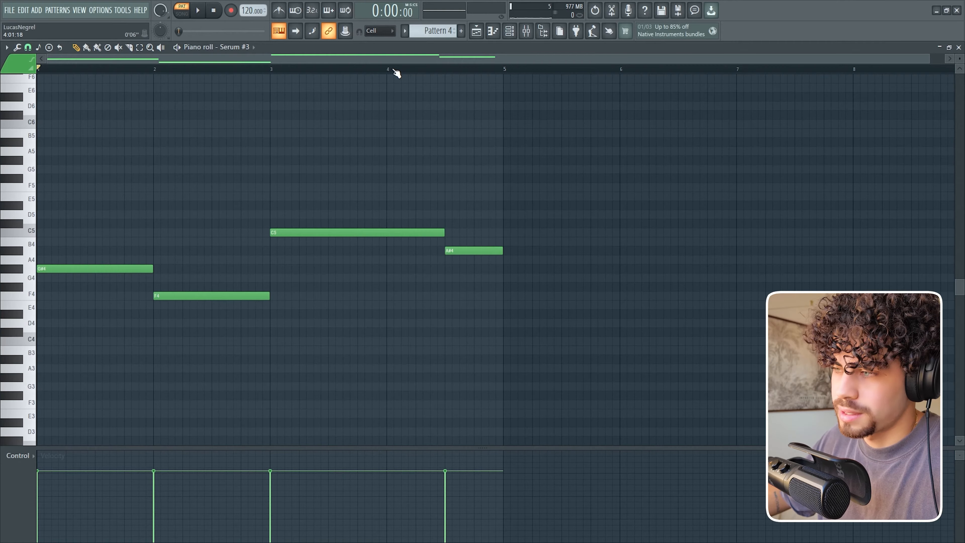
Step: Route the Serum #3 channel to mixer Insert 12 and load Fruity Parametric EQ 2 in its first effect slot
left_click(509, 31)
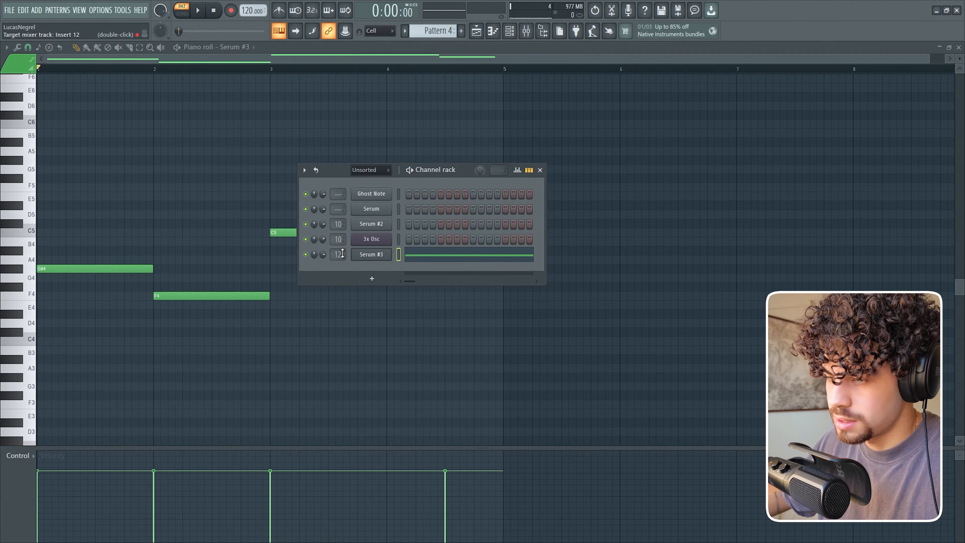
key("F9")
left_click(808, 163)
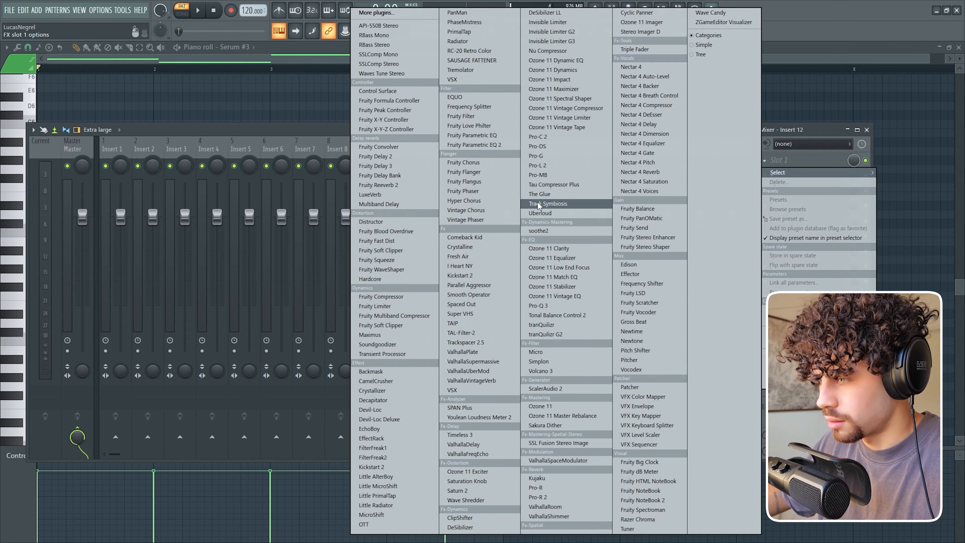
left_click(476, 144)
Step: Set EQ band 1 on Insert 12 to high pass and raise its cutoff to between bands 2 and 3 while the pattern plays
right_click(78, 206)
mouse_move(92, 232)
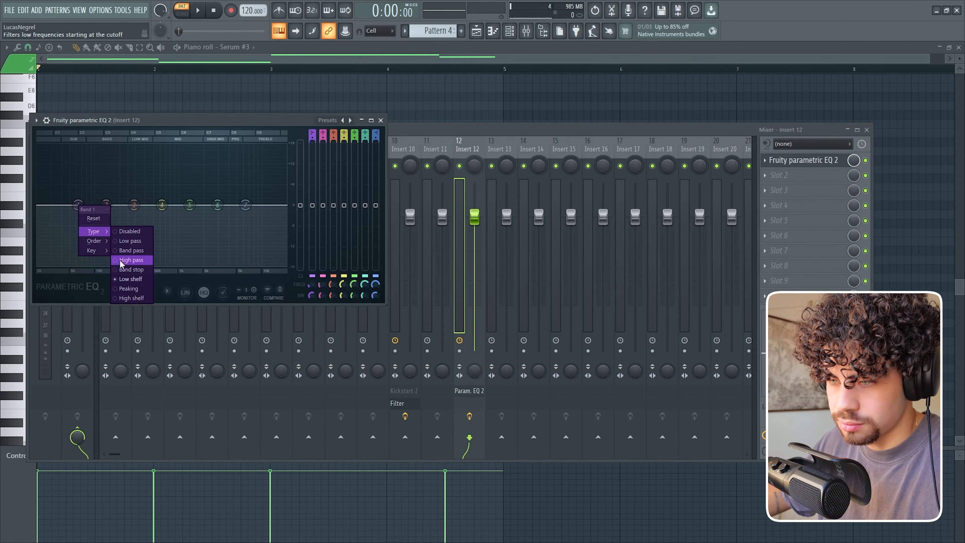
left_click(122, 261)
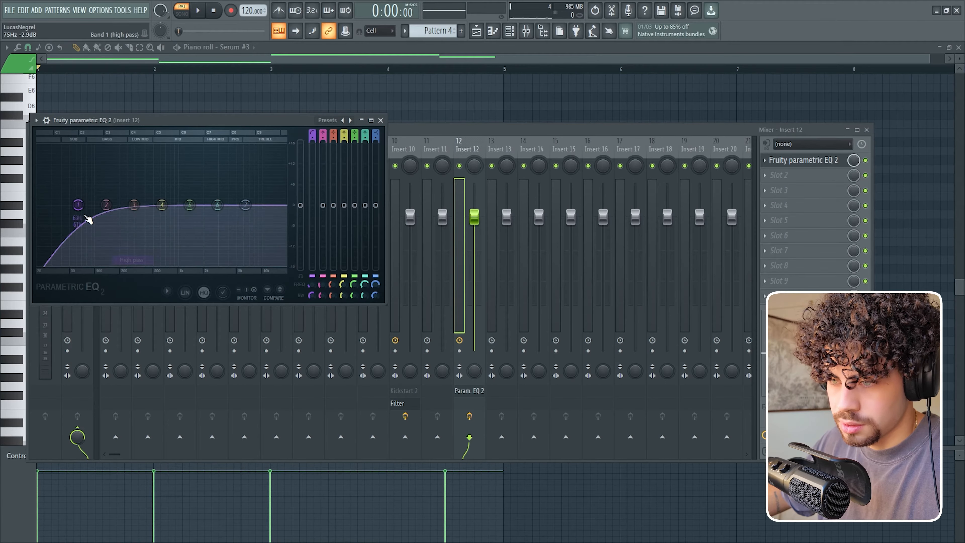
key("space")
left_click_drag(89, 220, 128, 219)
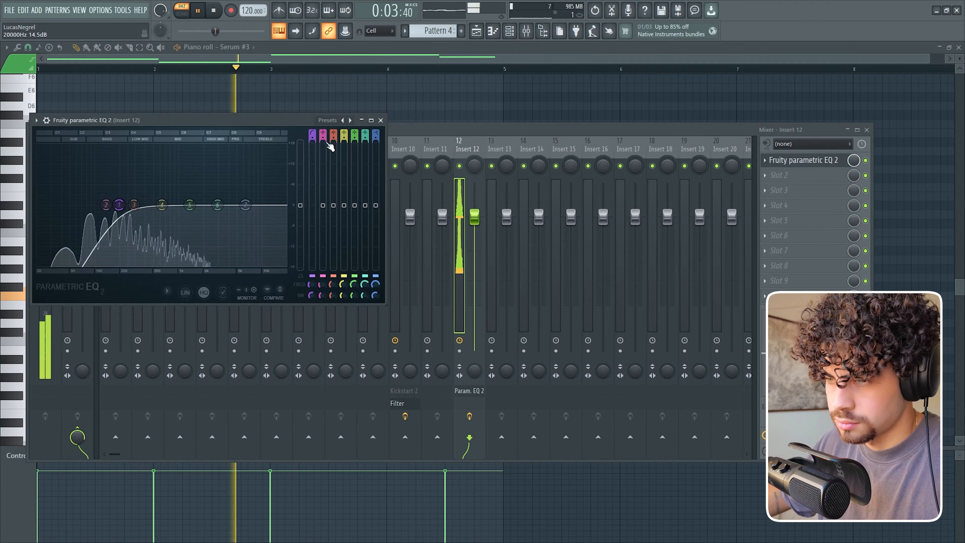
key("space")
Step: Add Kickstart 2 to the second effect slot of Insert 12
left_click(509, 133)
left_click(813, 178)
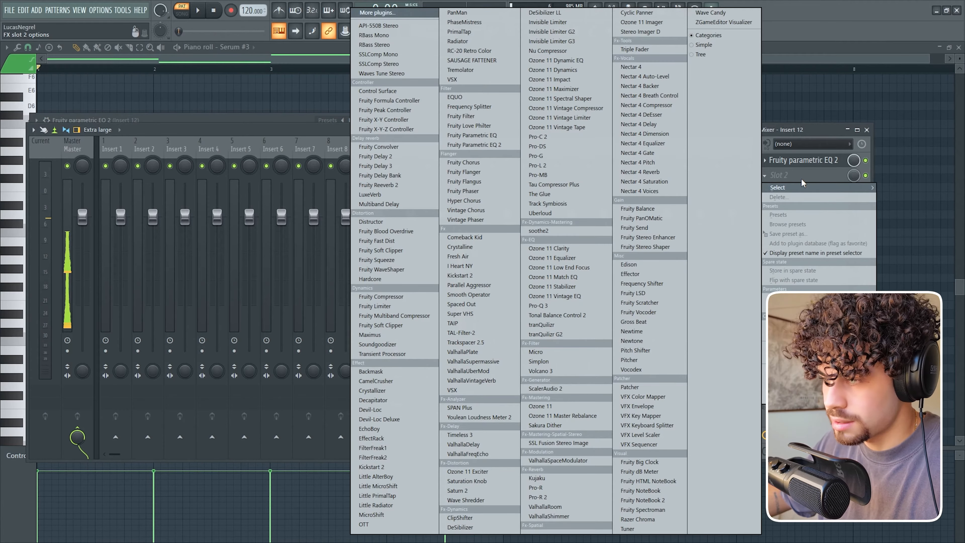
left_click(380, 468)
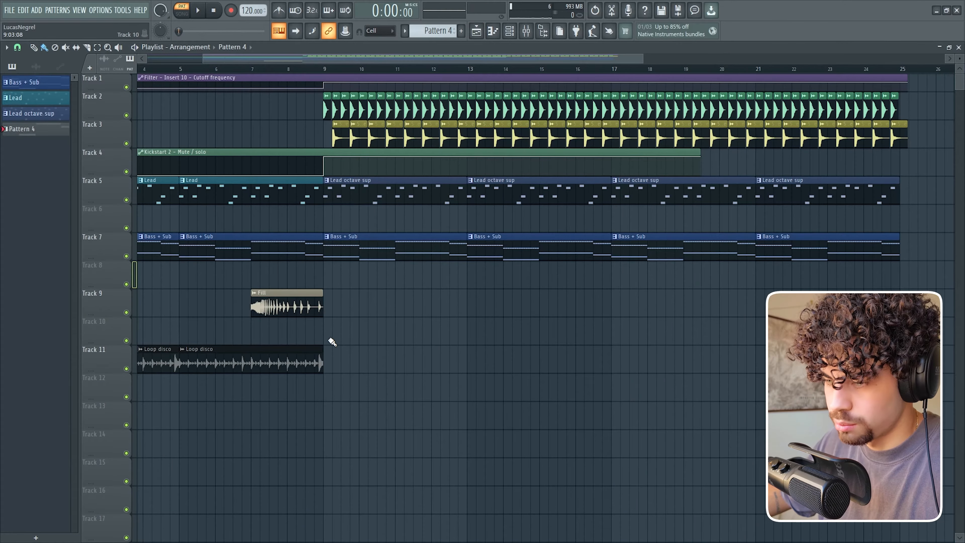
Step: Place the Serum #3 pattern four times in a row on Track 10, from bar 9 to bar 25
mouse_move(330, 337)
left_mouse_down()
mouse_move(409, 318)
mouse_move(798, 328)
left_mouse_up()
left_click(328, 322)
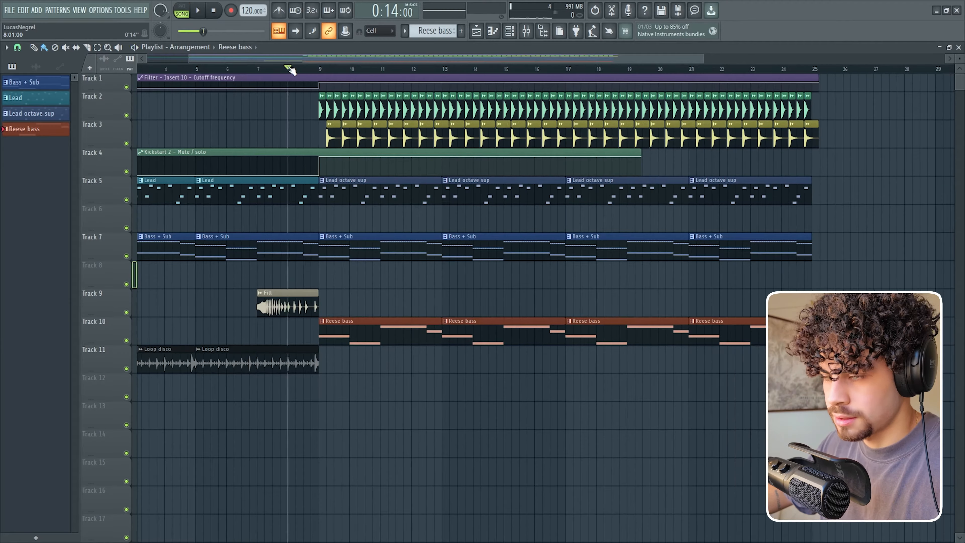
left_click_drag(298, 59, 307, 58)
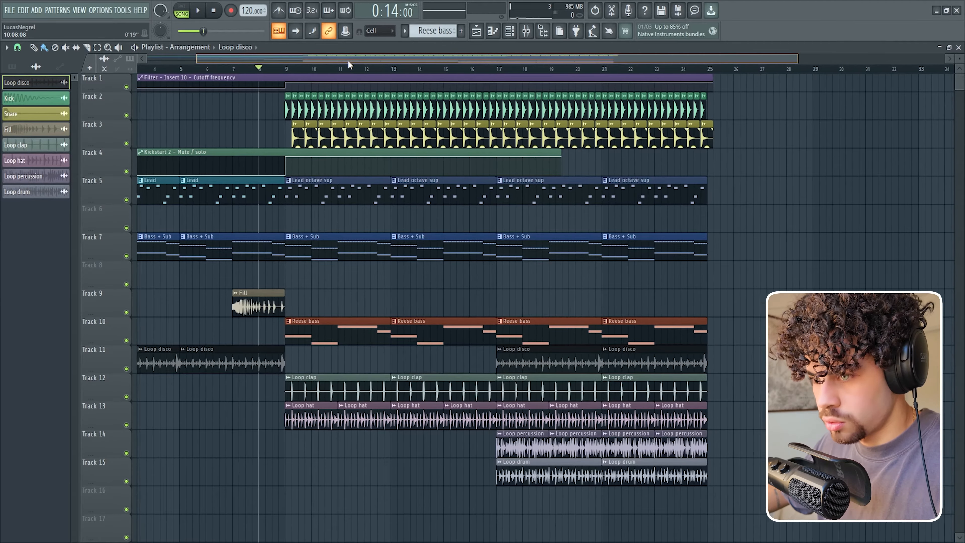
Step: Solo Track 12 and play the Loop clap clips from bar 9
left_click_drag(348, 60, 361, 59)
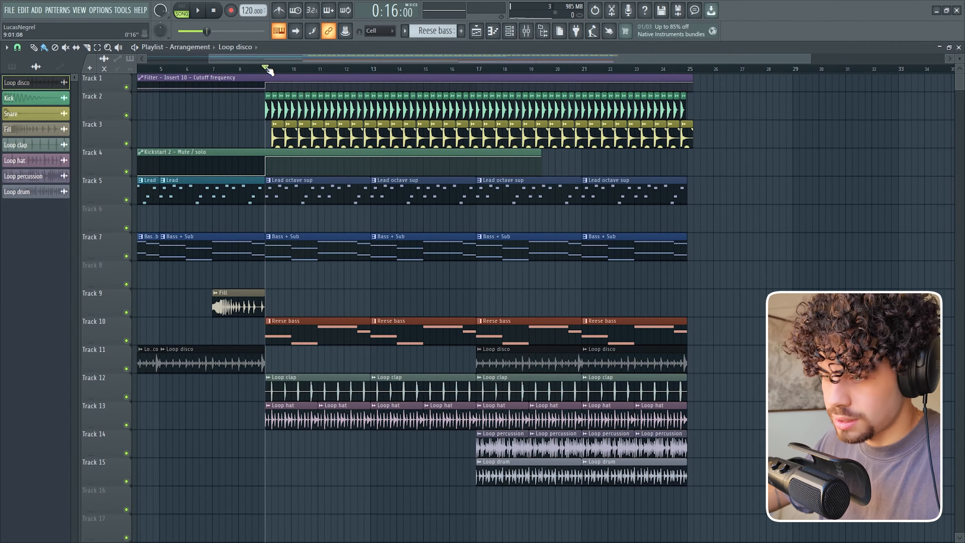
scroll(268, 69, "up", 2)
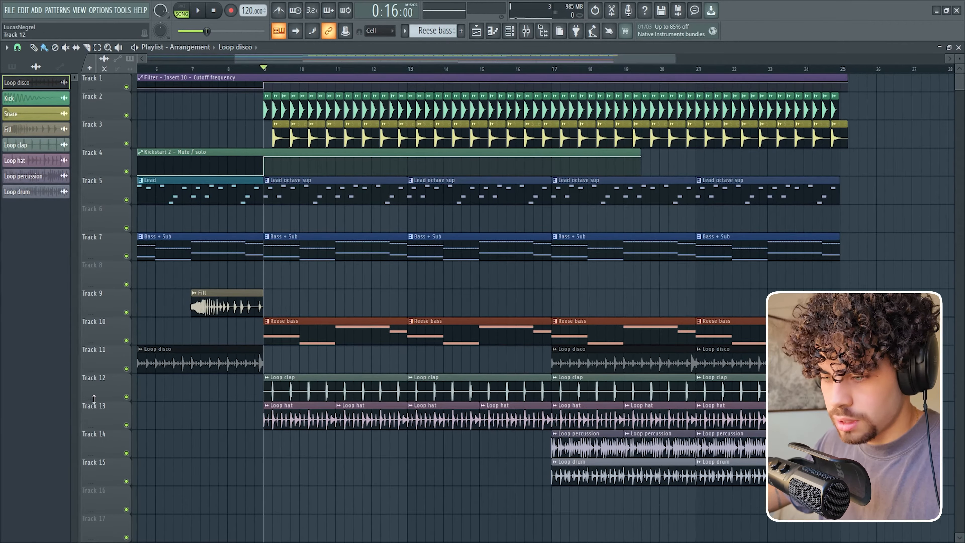
right_click(127, 398)
key("space")
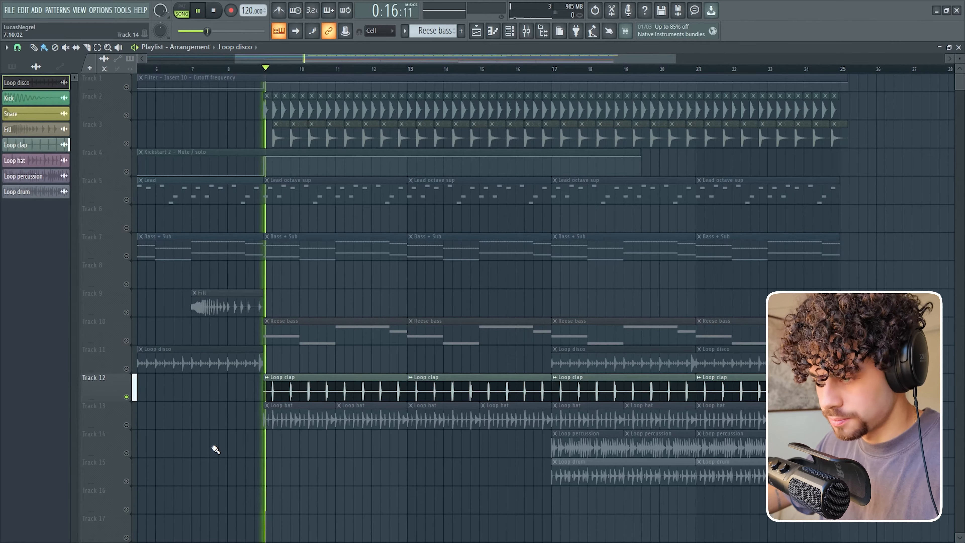
key("space")
Step: Solo Track 13 and play the Loop hat clips from bar 9
right_click(126, 425)
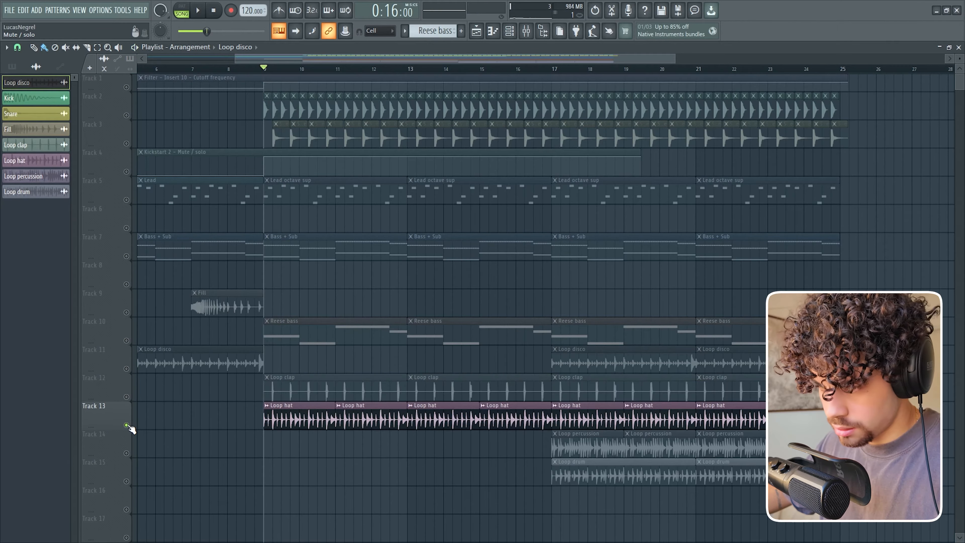
key("space")
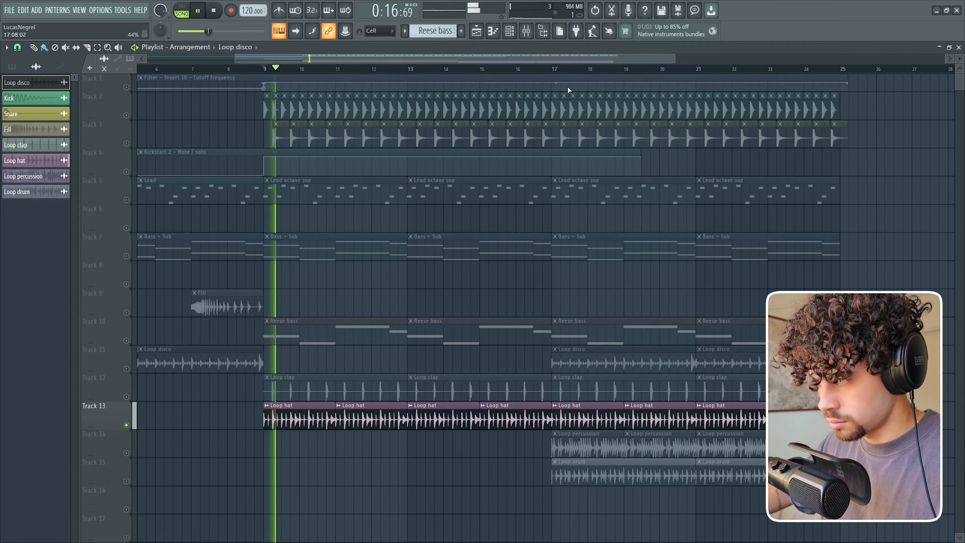
scroll(574, 80, "up", 2)
key("space")
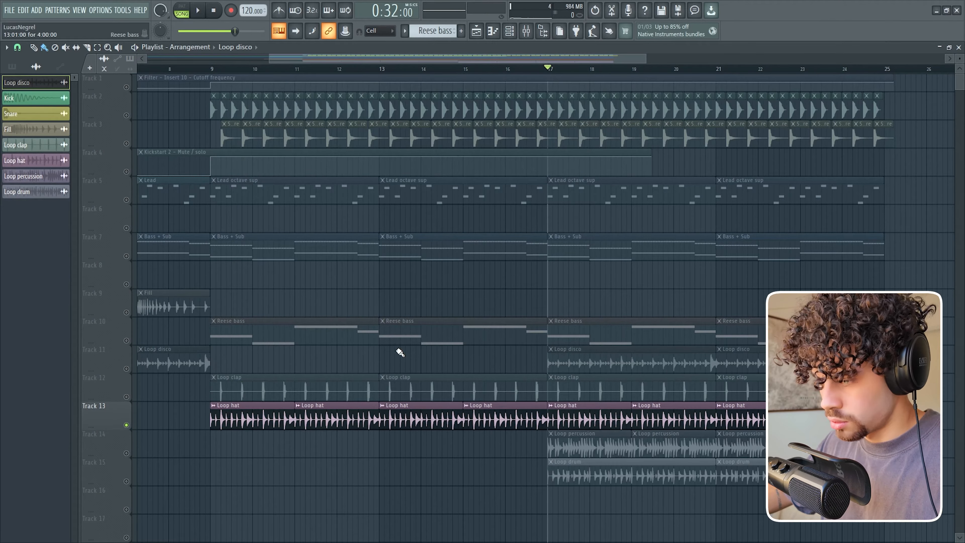
Step: Audition the Loop percussion on Track 14 and the Loop drum on Track 15 from bar 17, each soloed
right_click(126, 453)
key("space")
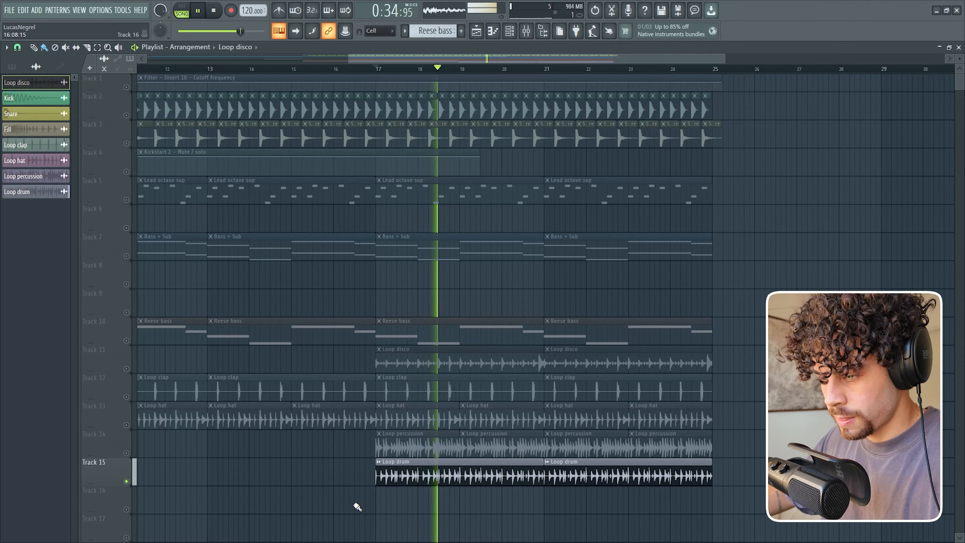
key("space")
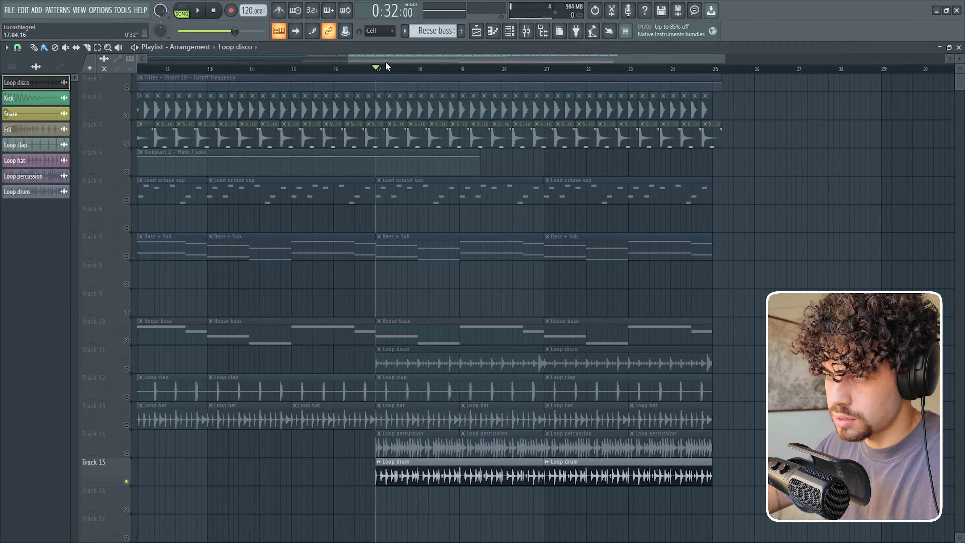
Step: Set the playhead to bar 16, at the start of the Crash fx clip on Track 8, with all tracks active
scroll(389, 70, "down", 3)
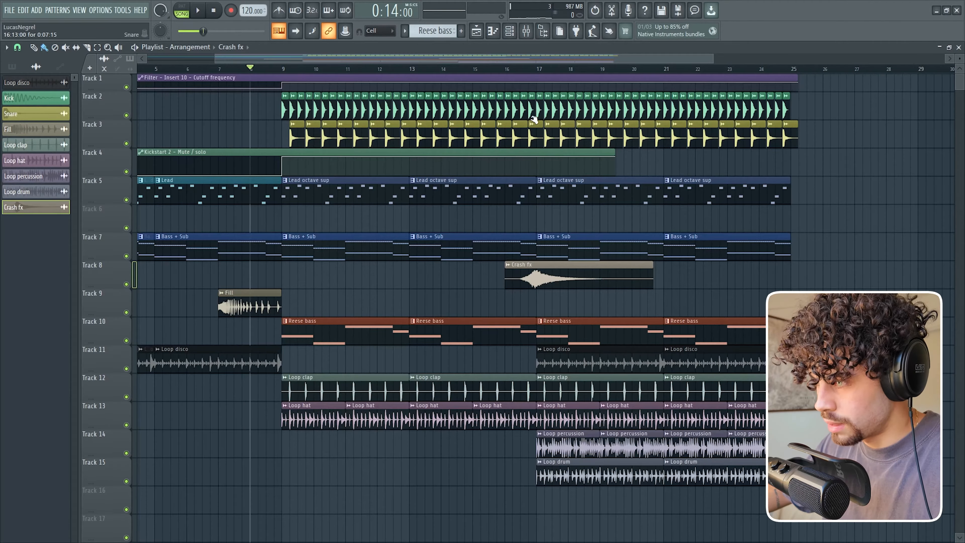
scroll(550, 78, "up", 5)
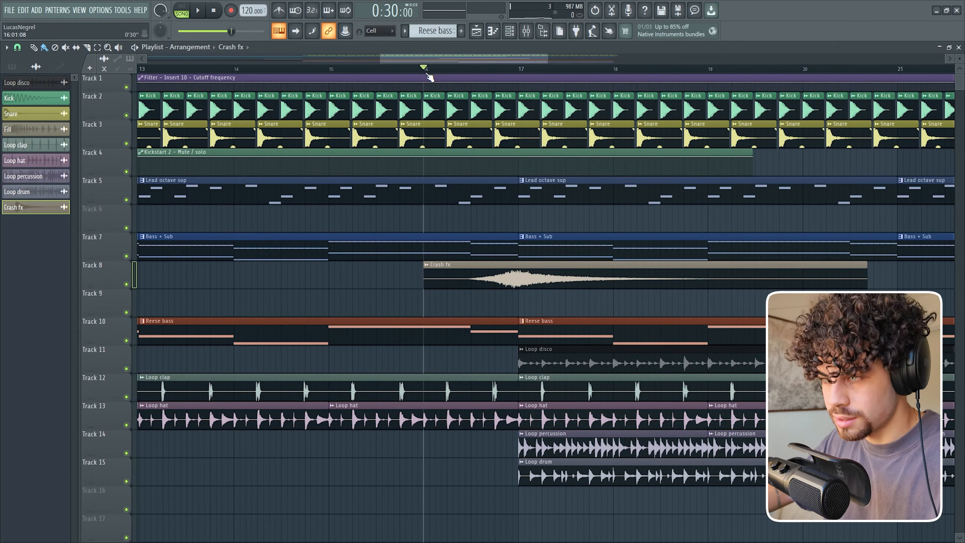
scroll(429, 78, "down", 3)
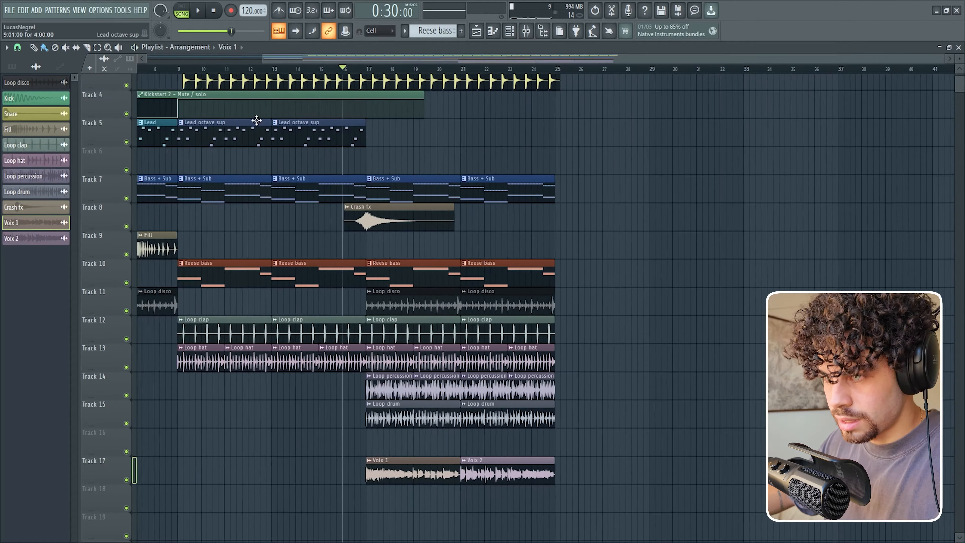
Step: Solo Track 17 and play the Voix 1 clip from bar 17
scroll(464, 481, "up", 2)
scroll(464, 482, "down", 1)
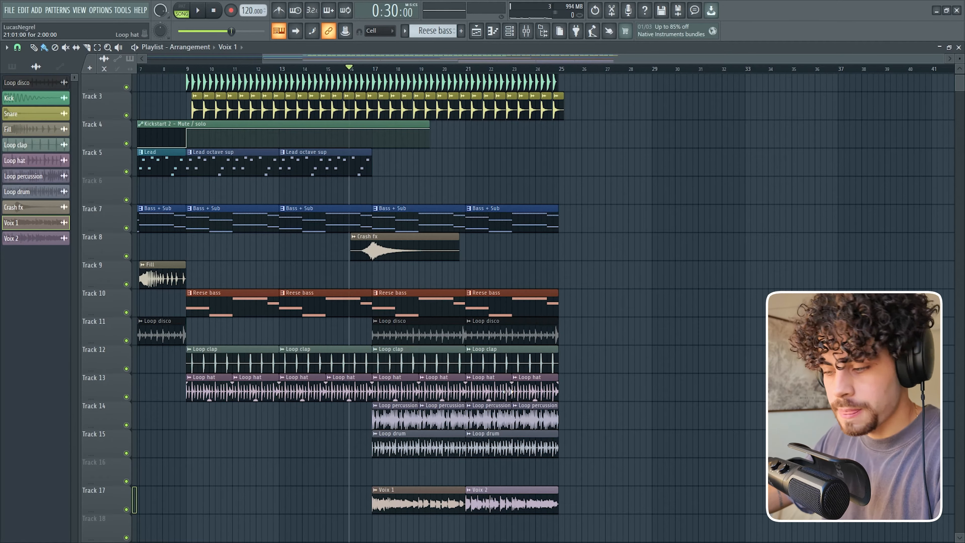
scroll(458, 70, "up", 3)
left_click_drag(459, 59, 490, 60)
scroll(468, 70, "up", 3)
scroll(232, 68, "left", 1)
left_click_drag(239, 70, 247, 69)
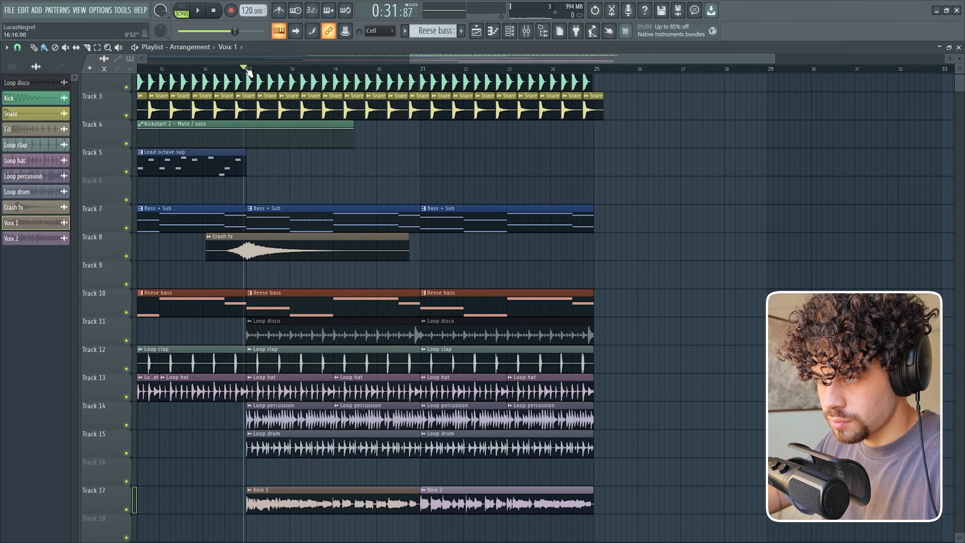
right_click(127, 509)
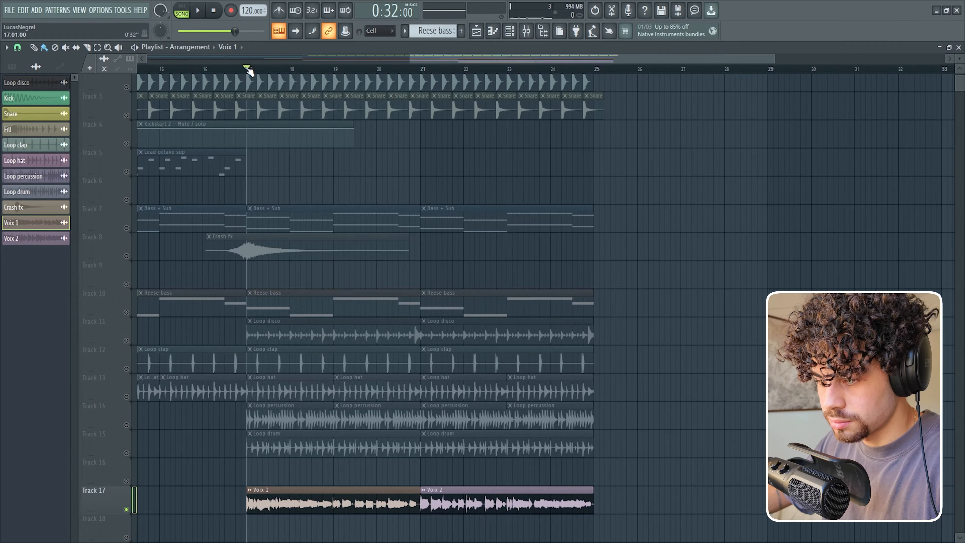
key("space")
mouse_move(430, 61)
left_mouse_down()
mouse_move(448, 61)
mouse_move(438, 59)
left_mouse_up()
key("space")
Step: Play the Voix 2 clip from bar 21 with Track 17 still soloed
left_click(393, 69)
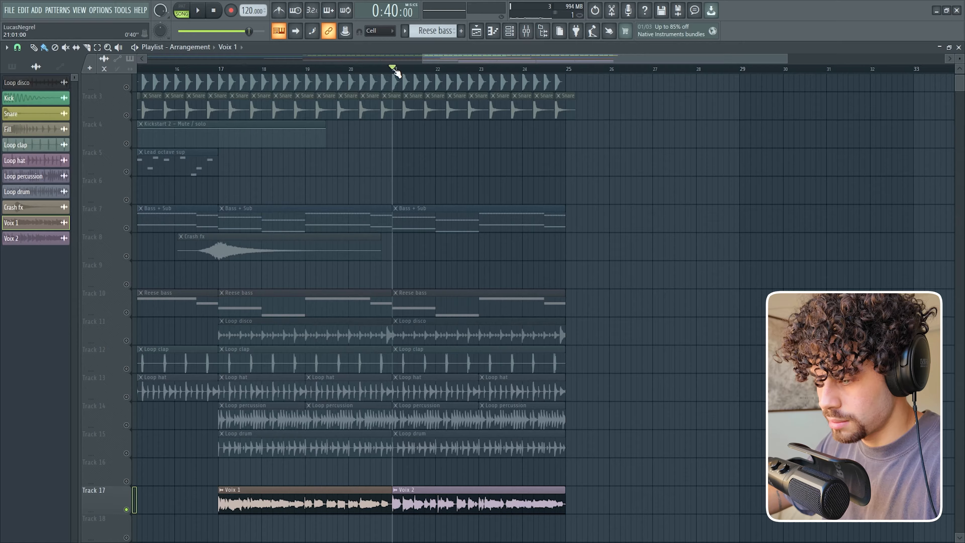
key("space")
scroll(398, 73, "down", 1)
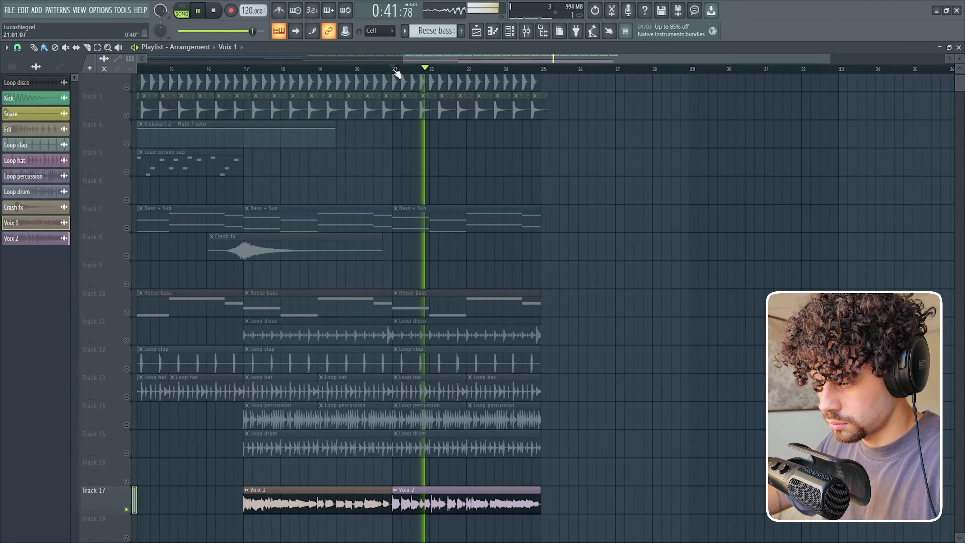
scroll(398, 73, "up", 1)
key("space")
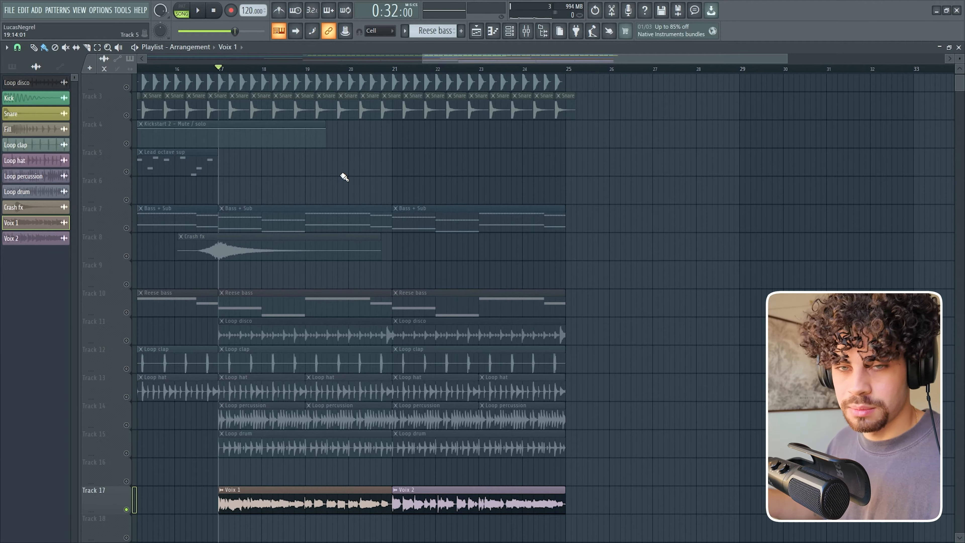
Step: Check the vocal signal on mixer Insert 20 and load Fruity Parametric EQ 2 in its first effect slot
scroll(560, 357, "down", 1)
key("F9")
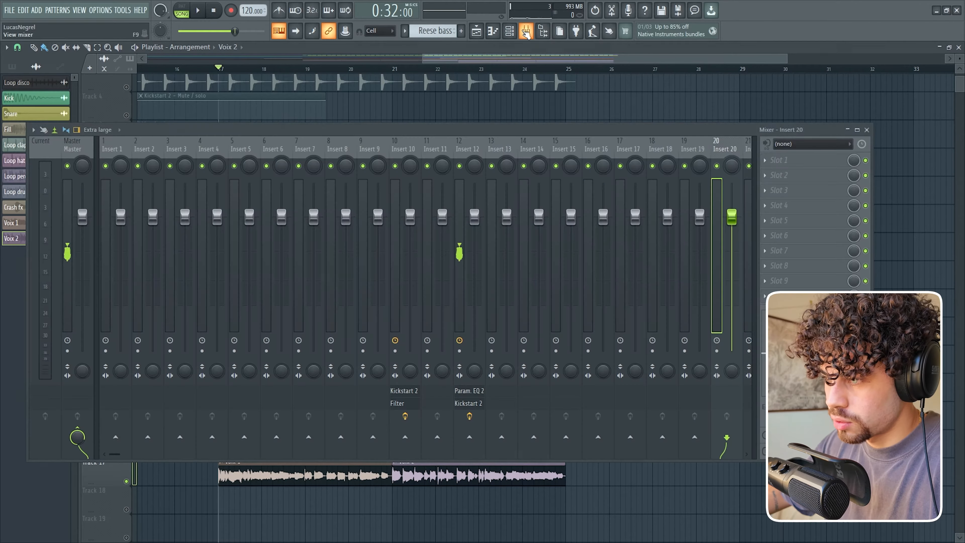
scroll(446, 135, "right", 4)
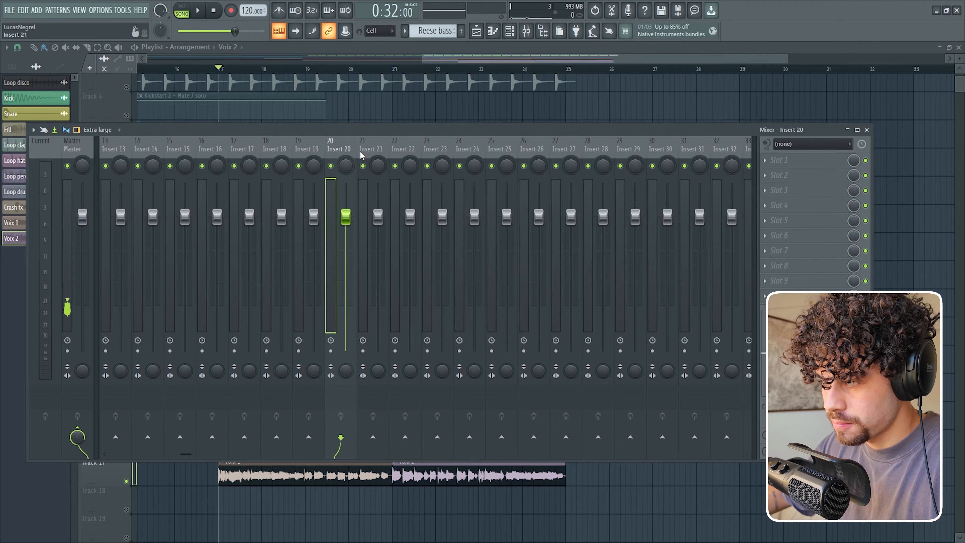
key("space")
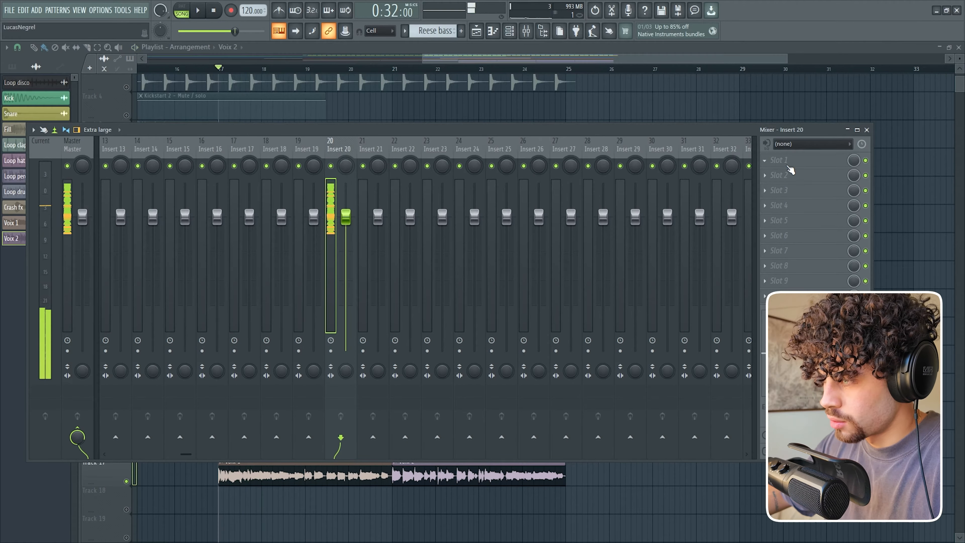
key("space")
left_click(783, 161)
left_click(474, 145)
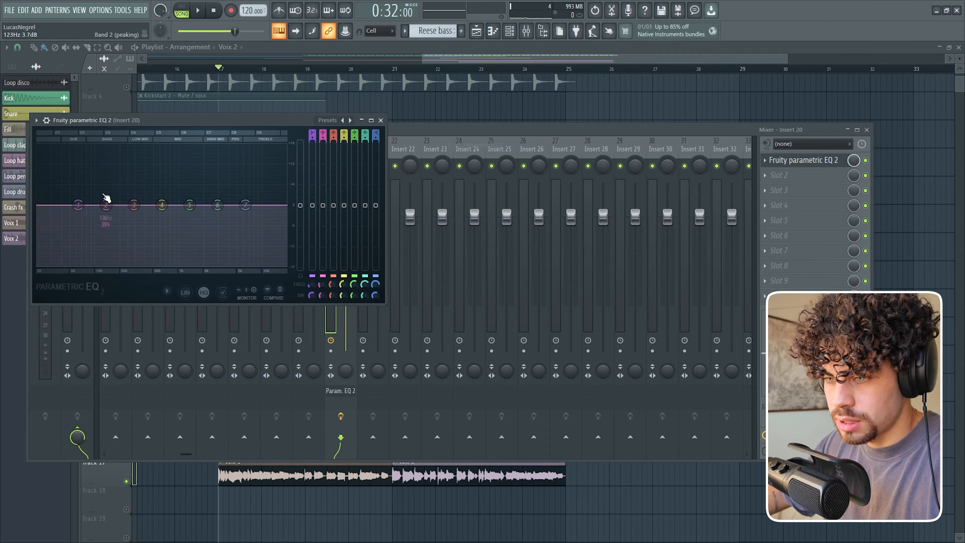
Step: Set the vocal EQ's band 1 to high pass and raise its cutoff to between bands 2 and 3 during playback
right_click(78, 205)
left_click(127, 260)
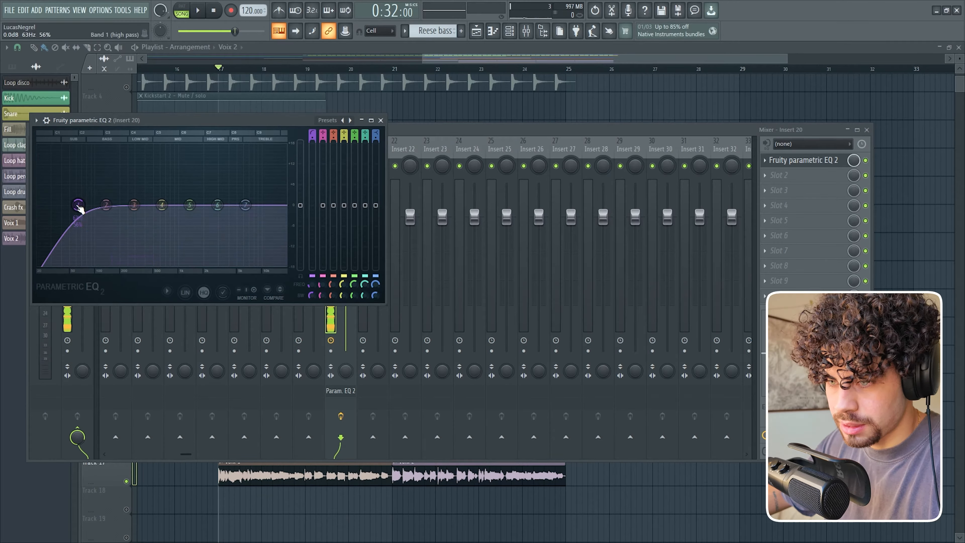
key("space")
left_click_drag(78, 205, 119, 205)
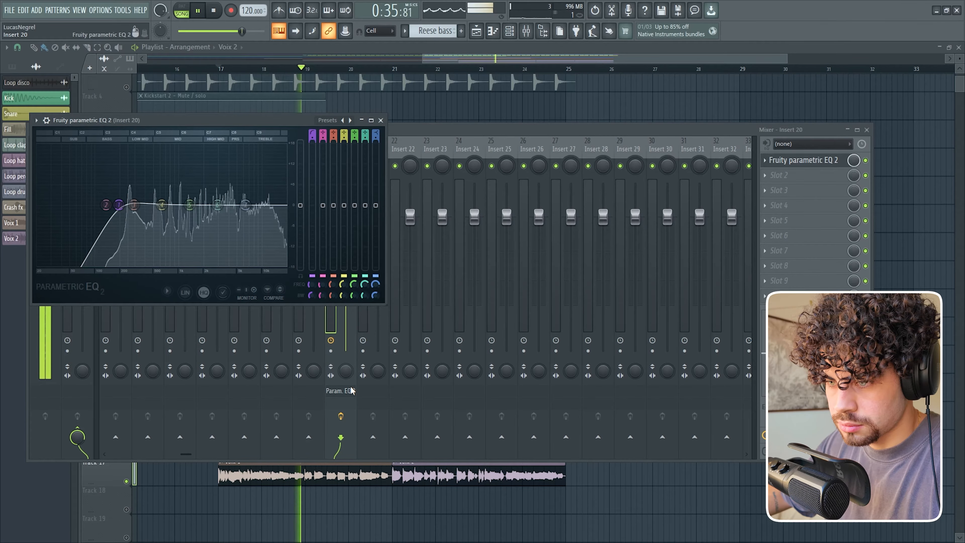
key("space")
Step: Add SSLComp Stereo to the second effect slot of Insert 20 and move its window clear of the EQ
left_click(456, 137)
left_click(792, 179)
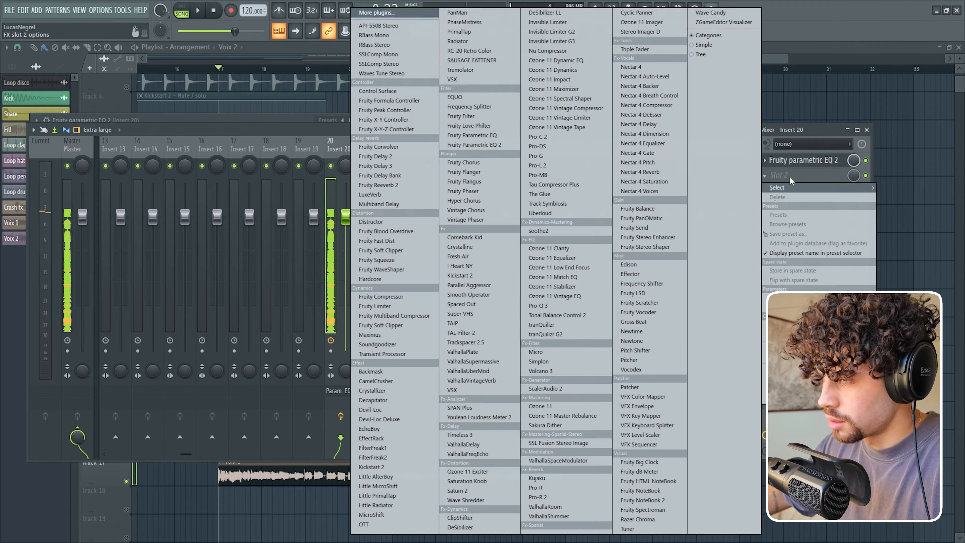
left_click(361, 64)
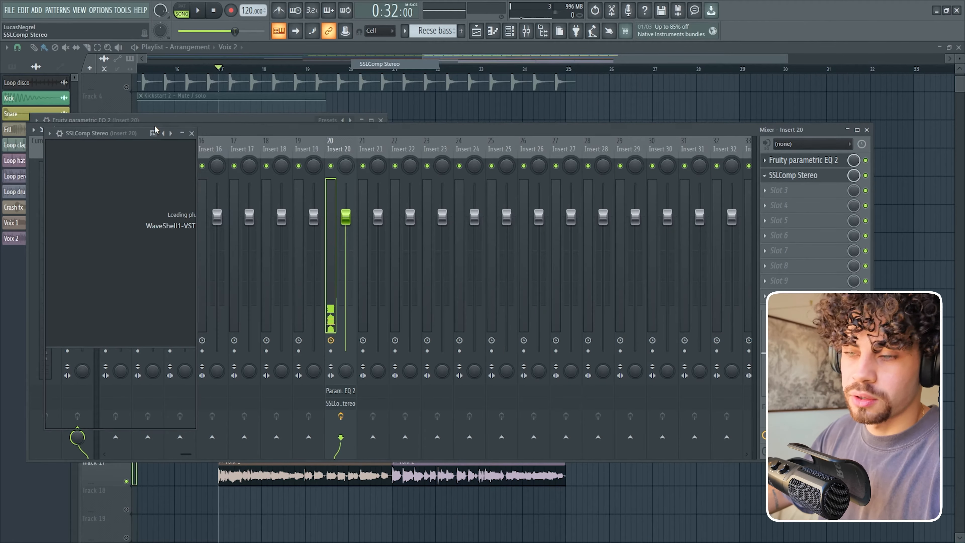
left_click_drag(127, 138, 475, 121)
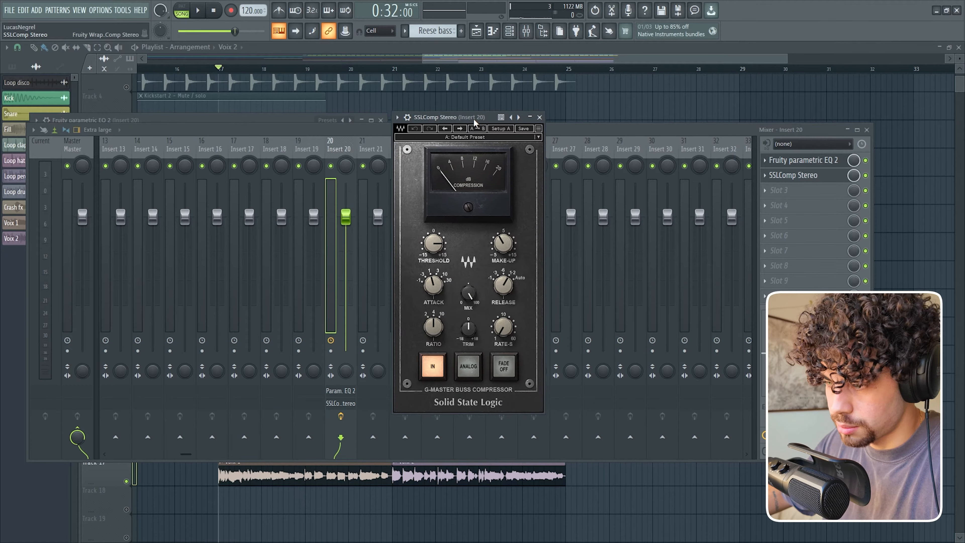
Step: Adjust the SSLComp threshold slightly during playback and load soothe2 in the third effect slot of Insert 20
key("space")
left_click_drag(433, 254, 433, 252)
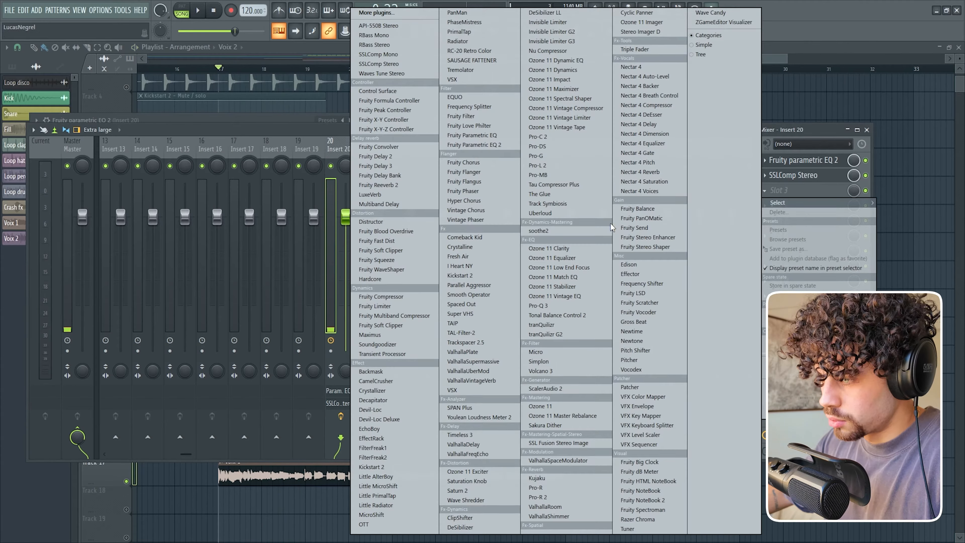
left_click(543, 231)
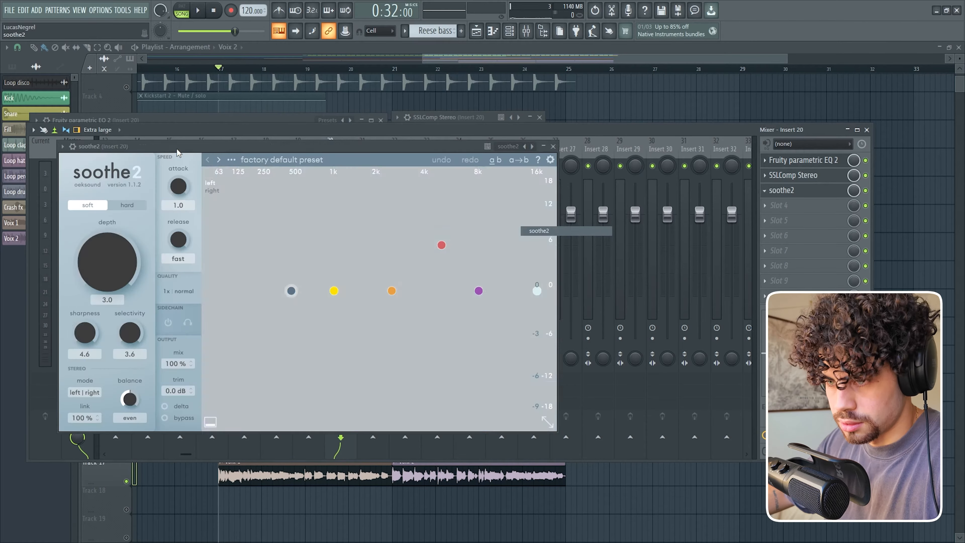
Step: Load the soothe2 vocal preset "Clean up a little vocal harshness" and briefly audition its delta signal during playback
left_click(376, 143)
scroll(342, 365, "down", 1)
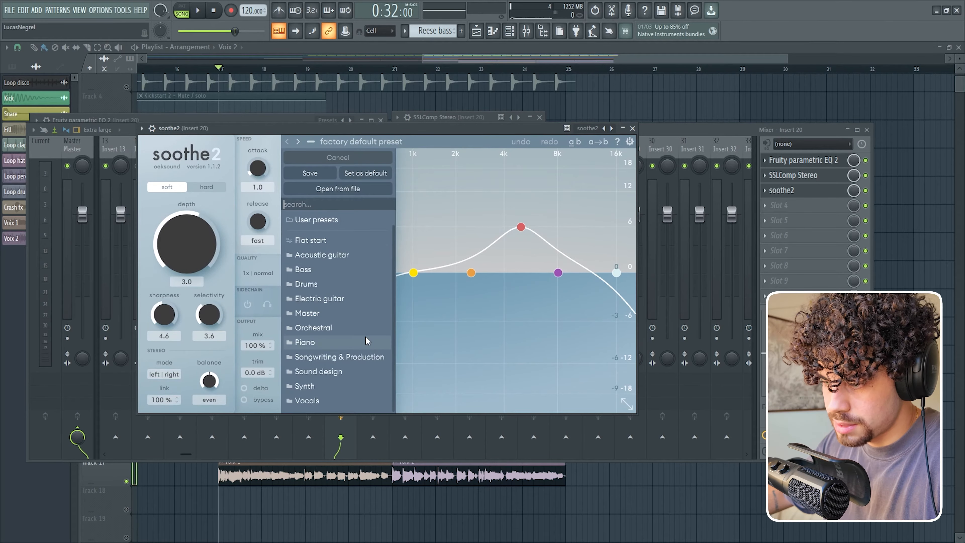
left_click(325, 402)
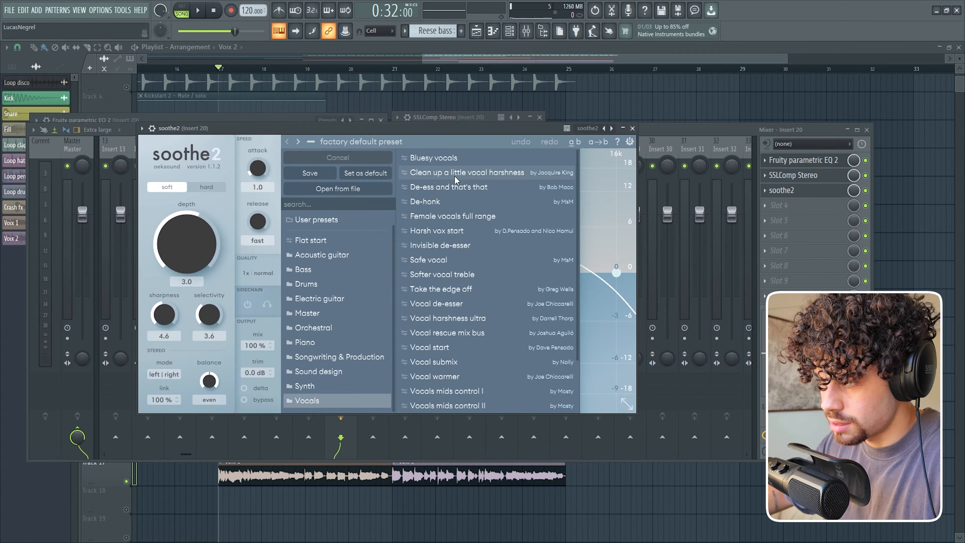
left_click(475, 175)
key("space")
left_click(244, 389)
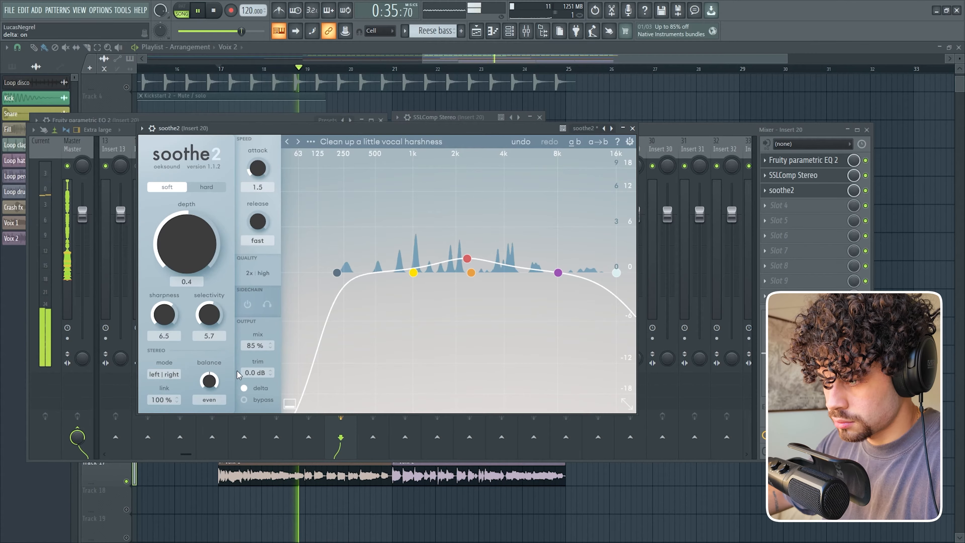
left_click(244, 388)
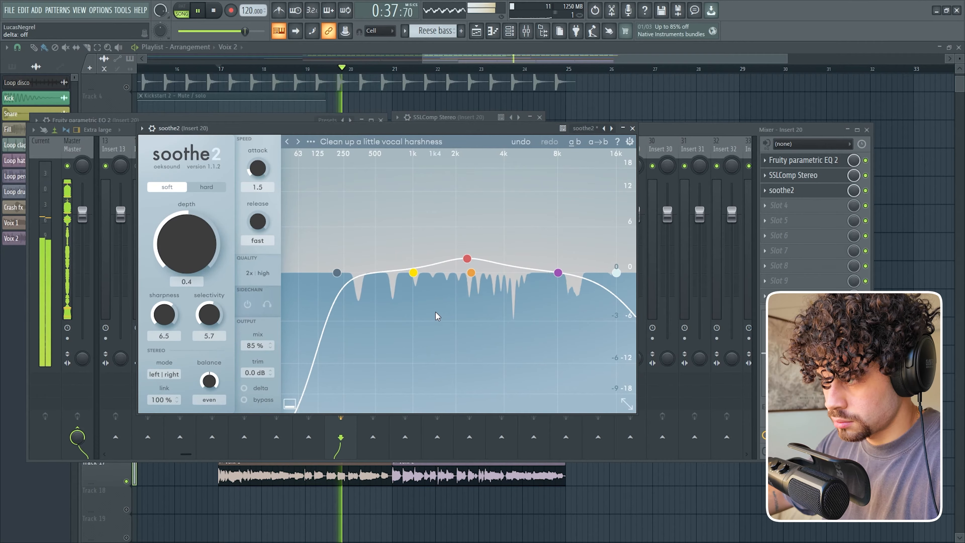
Step: Add ValhallaRoom to the fourth effect slot of Insert 20 and lower its mix to 14.3%
left_click(669, 134)
left_click(812, 207)
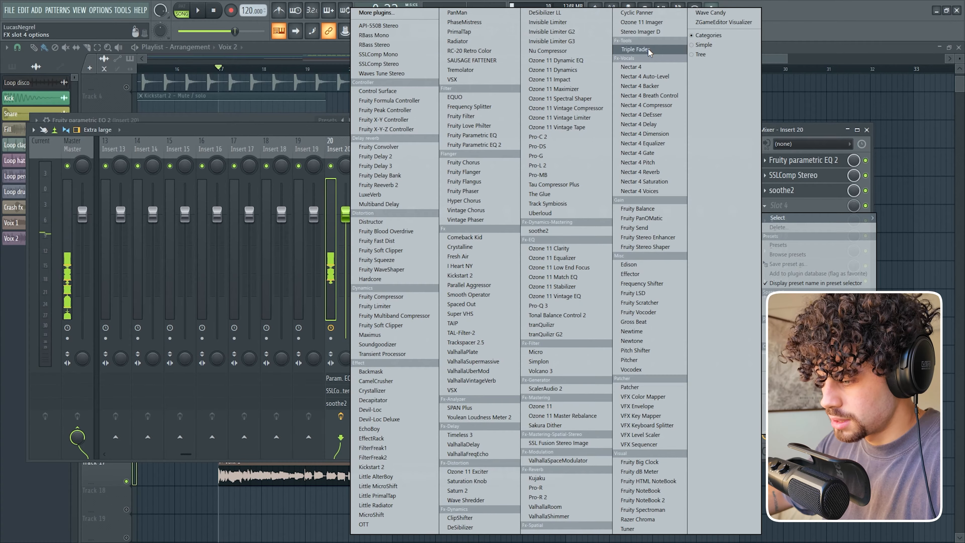
left_click(555, 510)
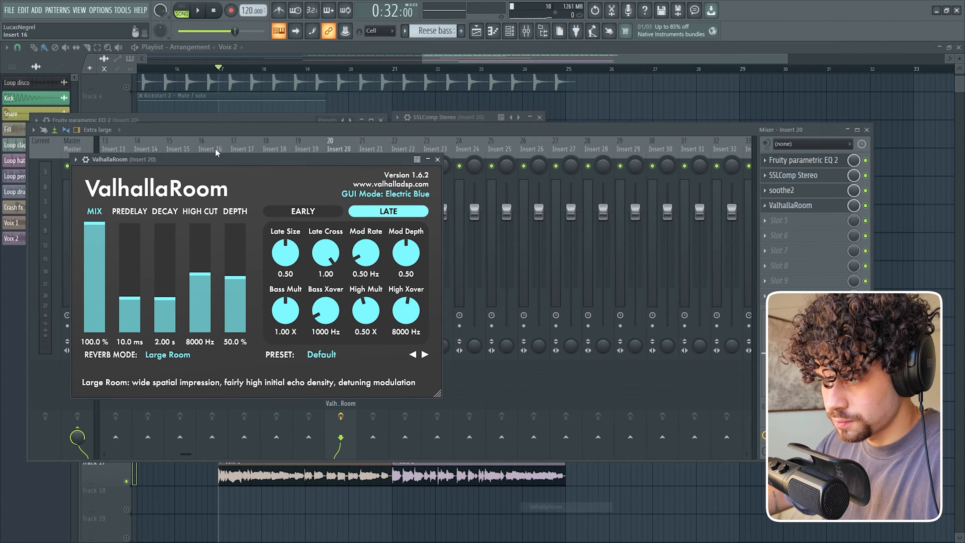
left_click_drag(134, 202, 146, 298)
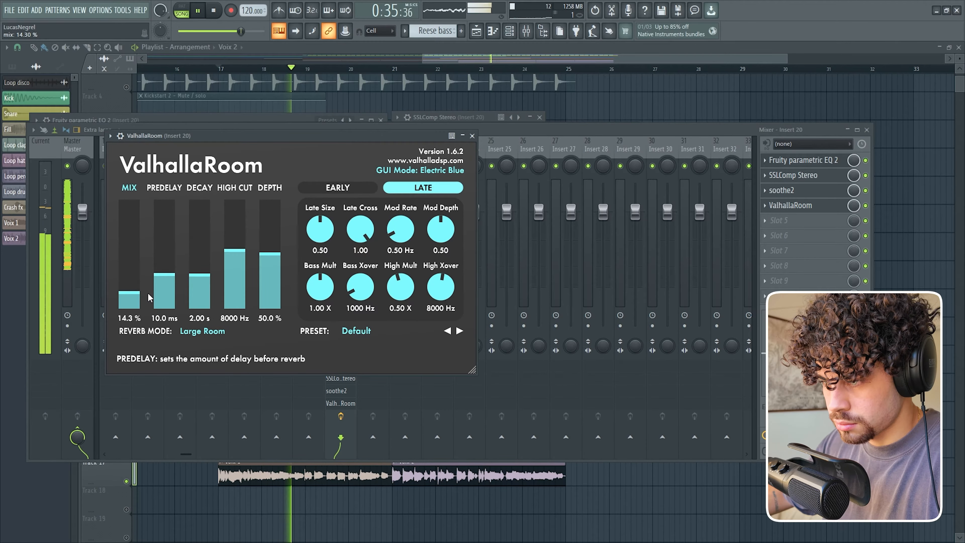
left_click(584, 136)
Step: Add Kickstart 2 to the fifth effect slot of Insert 20, reduce its mix to 70% and fine-tune it during playback
left_click(776, 221)
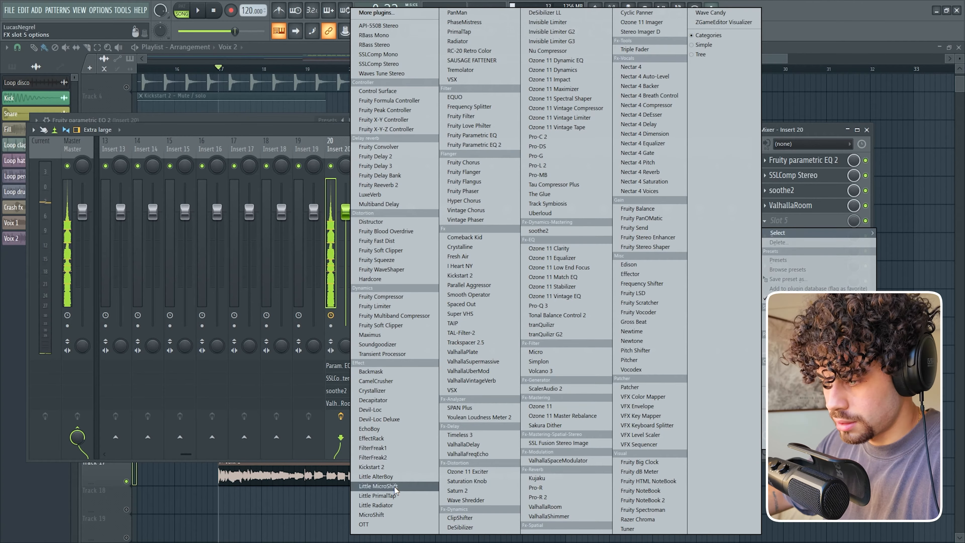
left_click(402, 468)
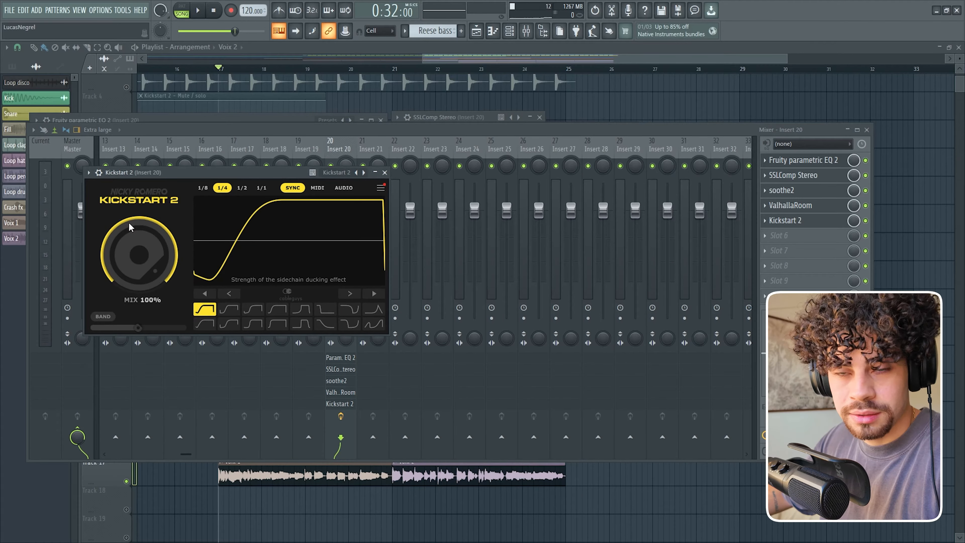
left_click_drag(133, 237, 133, 262)
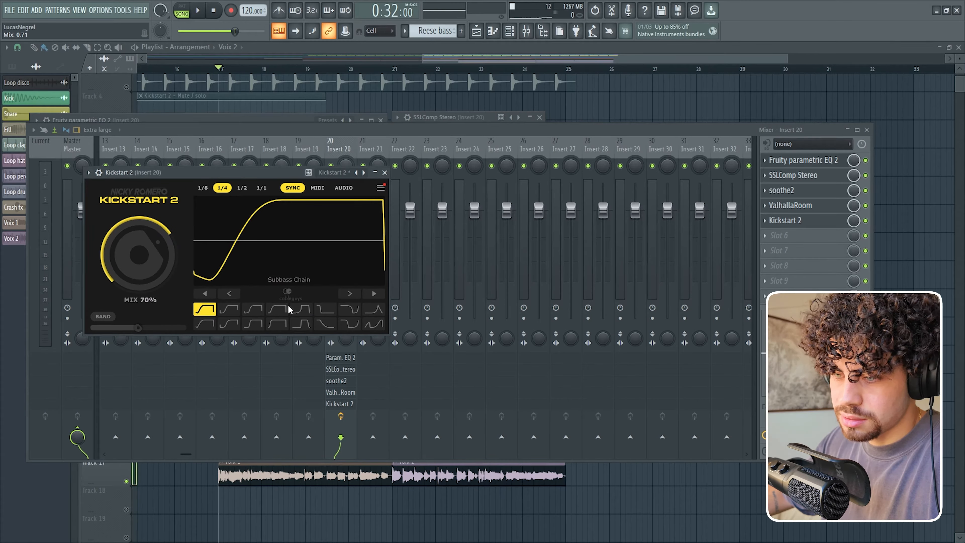
key("space")
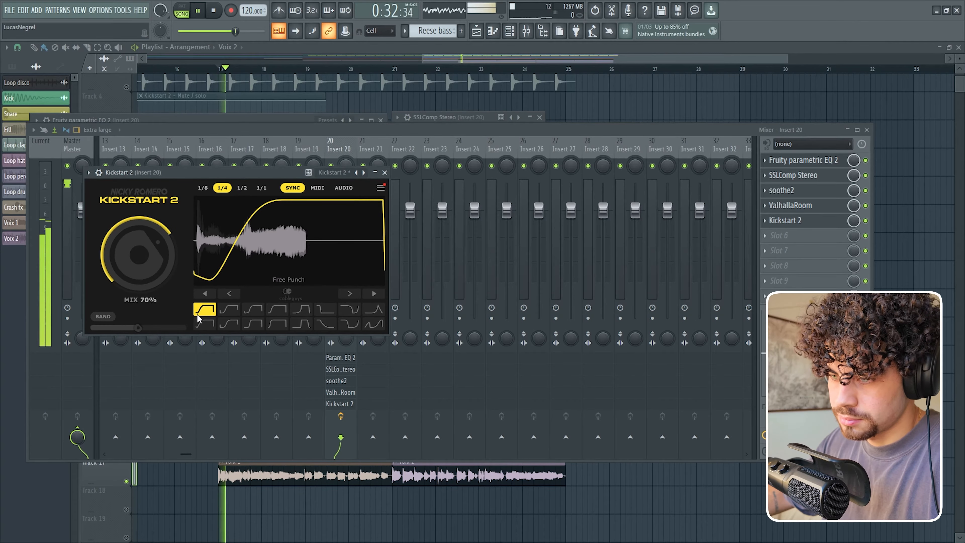
left_click_drag(154, 277, 154, 289)
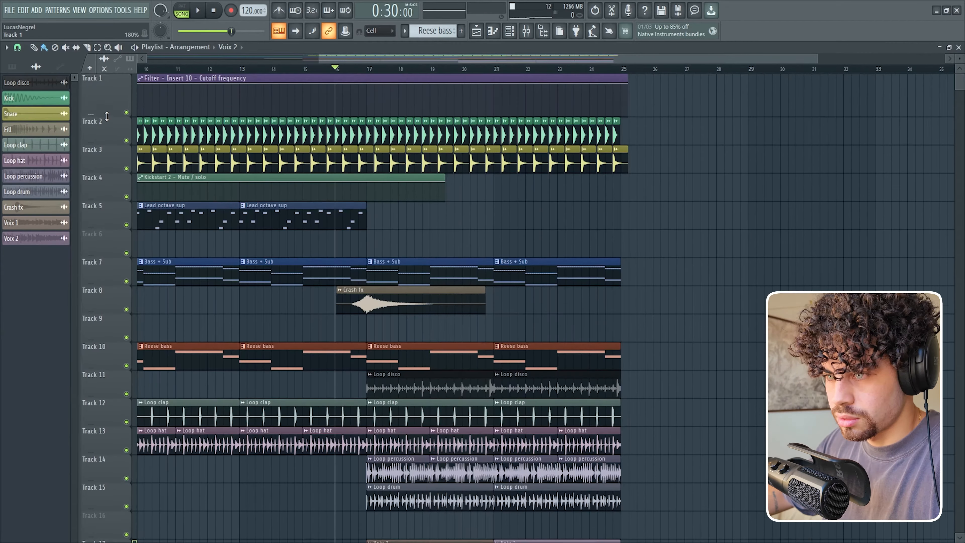
Step: Solo the Bass + Sub track together with automation Tracks 1 and 4 and play them from bar 16
scroll(184, 140, "up", 1)
scroll(185, 140, "down", 3)
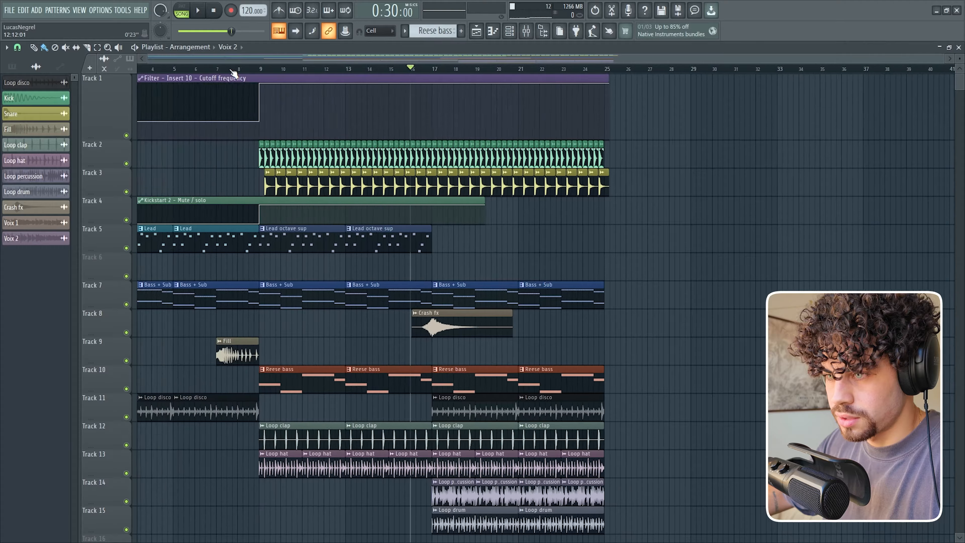
scroll(481, 72, "up", 4)
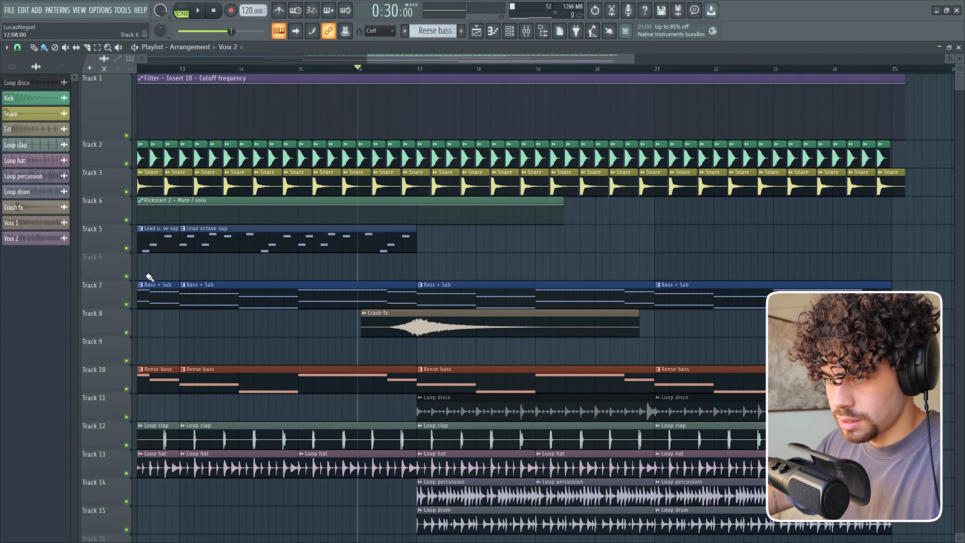
right_click(127, 305)
left_click(127, 135)
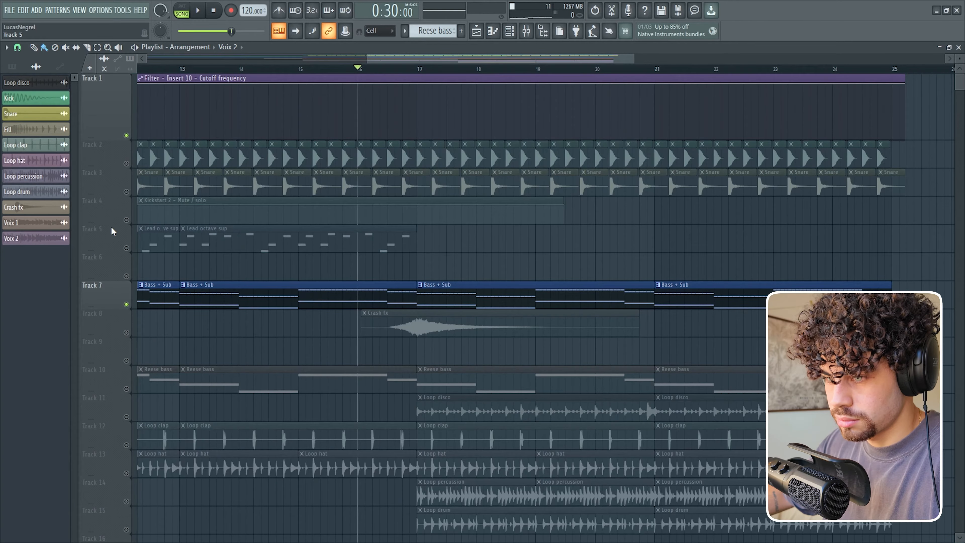
left_click(126, 219)
key("space")
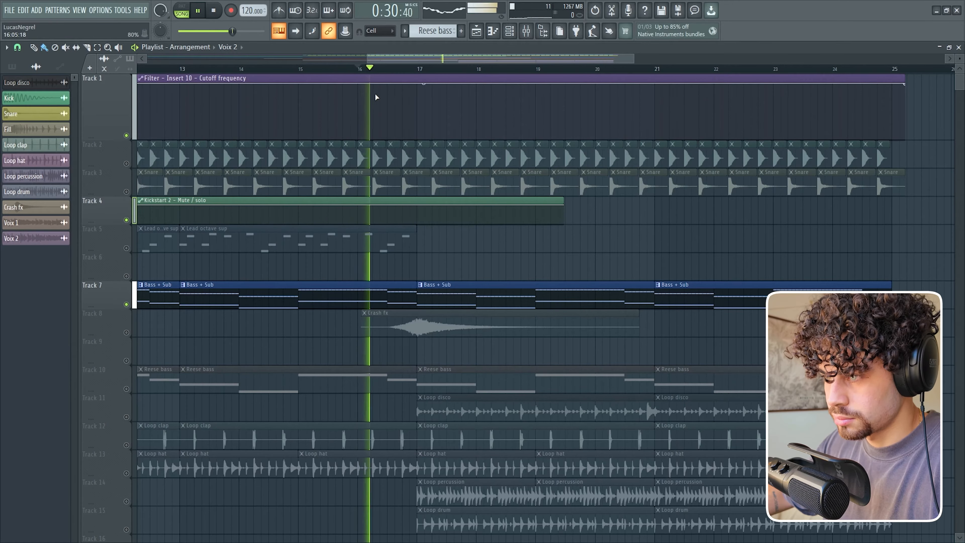
scroll(437, 71, "up", 2)
scroll(434, 69, "down", 3)
key("space")
Step: Add points at bars 16 and 17 in the Insert 10 cutoff automation, ramping the cutoff down to about 33%
scroll(435, 69, "up", 2)
left_click_drag(445, 61, 484, 61)
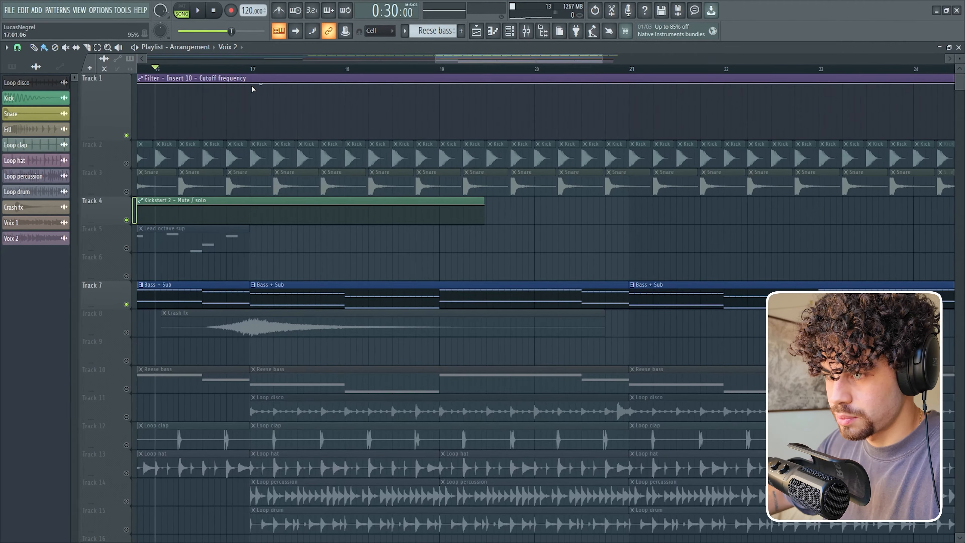
left_click(153, 81)
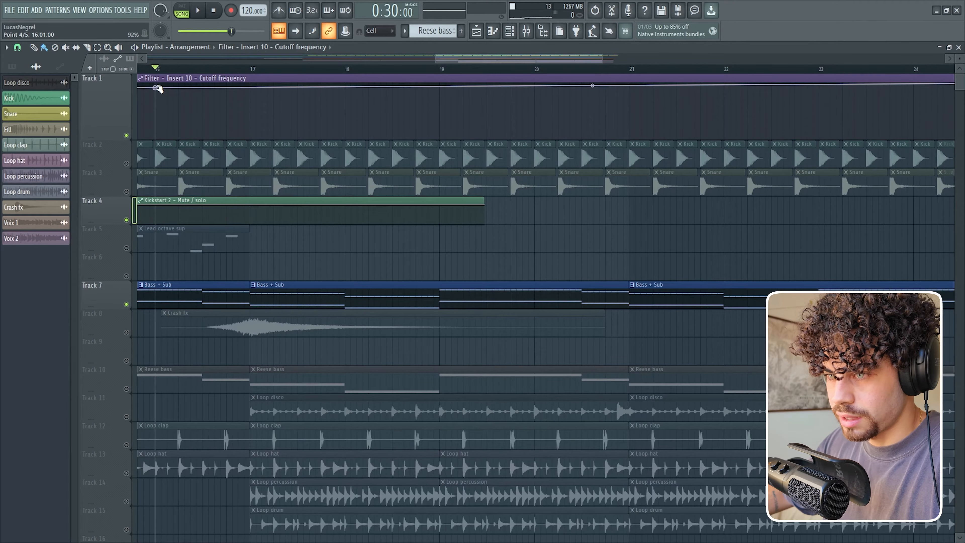
right_click(250, 120)
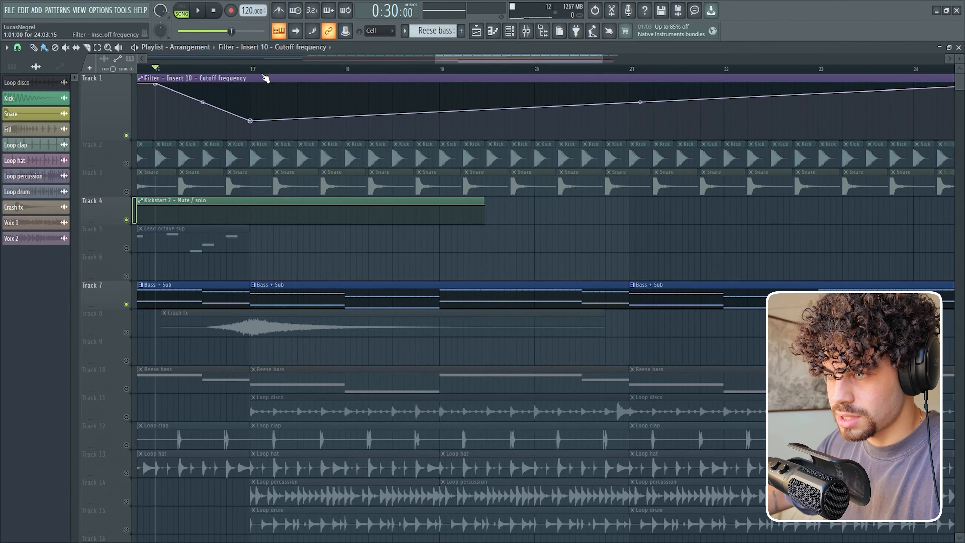
Step: Copy the 32% value from the low cutoff point at bar 9 to the points at bar 17 and the clip's end
scroll(260, 72, "down", 5)
right_click(297, 122)
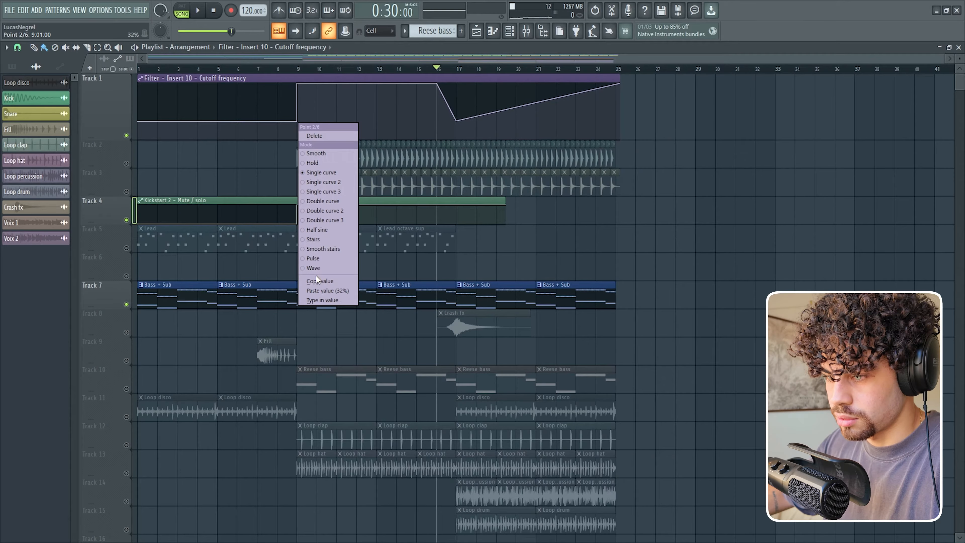
left_click(319, 280)
right_click(456, 121)
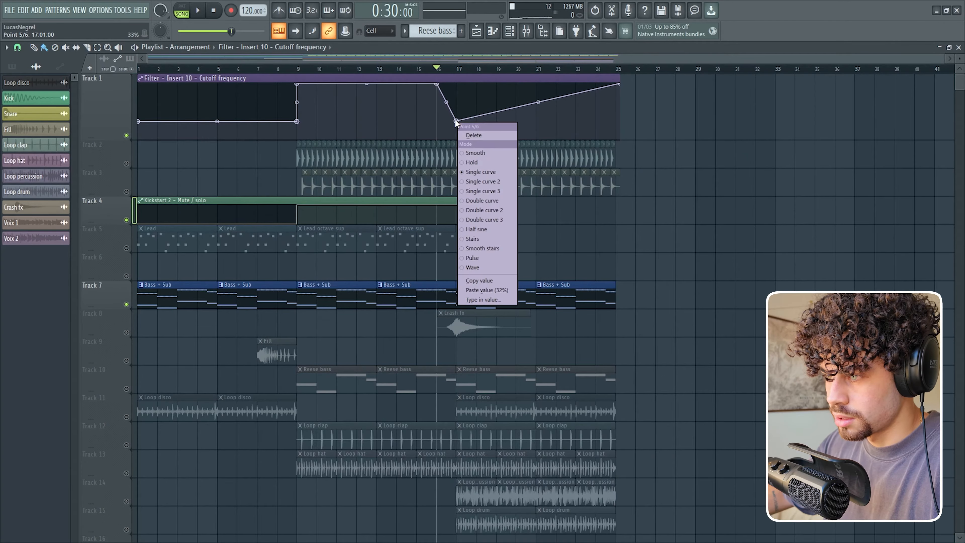
left_click(464, 290)
right_click(620, 83)
left_click(648, 252)
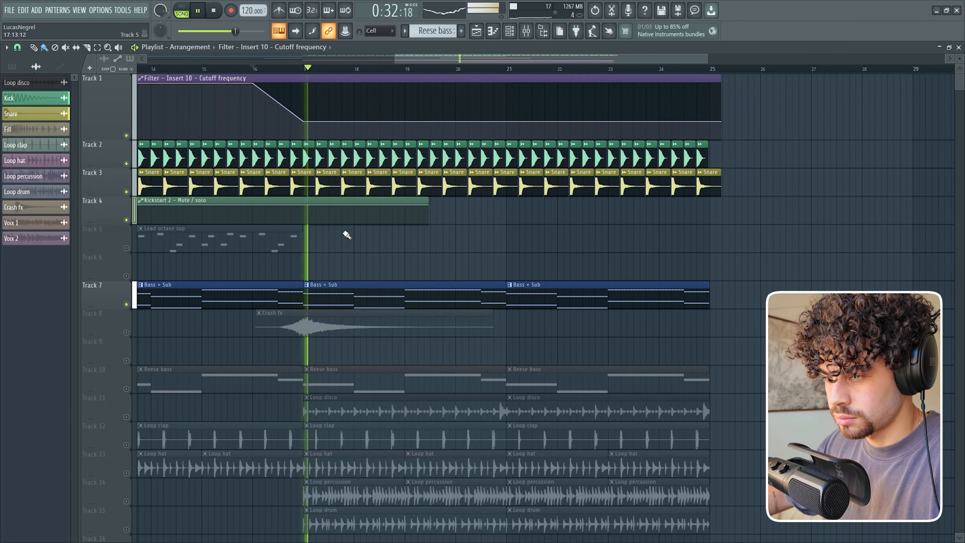
Step: Stop the playback of the filtered bass and drums and reactivate all playlist tracks
scroll(391, 65, "down", 5)
key("space")
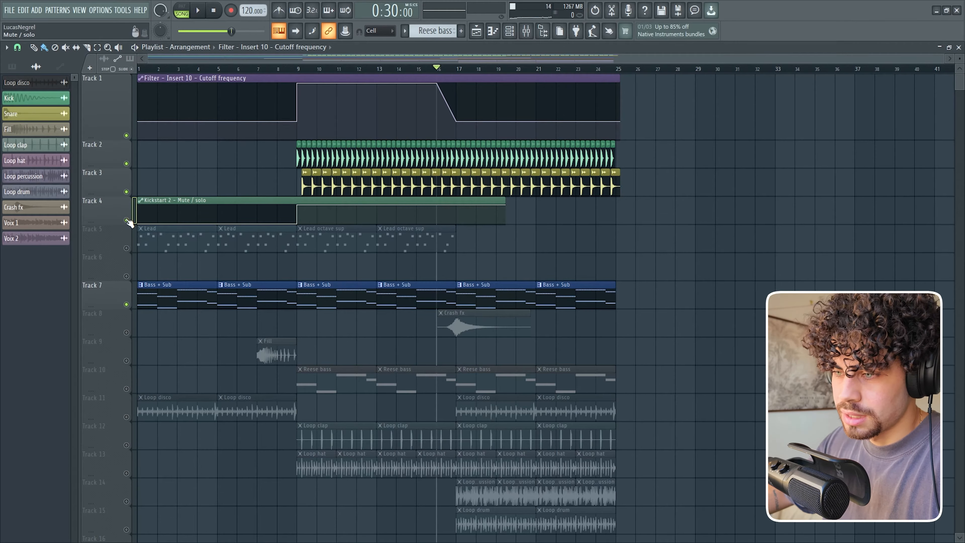
right_click(127, 220)
Step: Insert a new track above the snare track, place a Snare clip just before bar 10 and move the playhead to bar 9
scroll(327, 71, "up", 5)
scroll(328, 70, "down", 2)
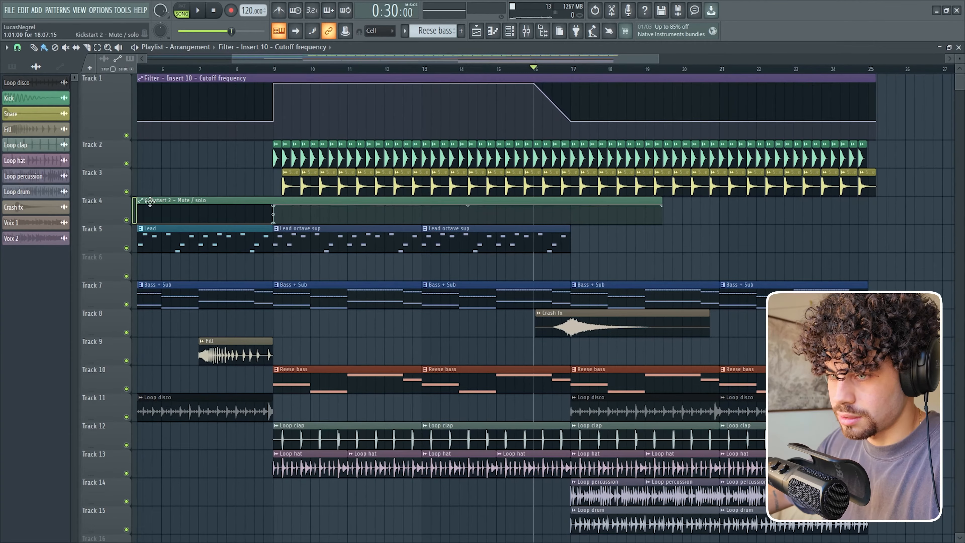
right_click(102, 170)
left_click(131, 379)
scroll(217, 73, "up", 3)
left_click(217, 71)
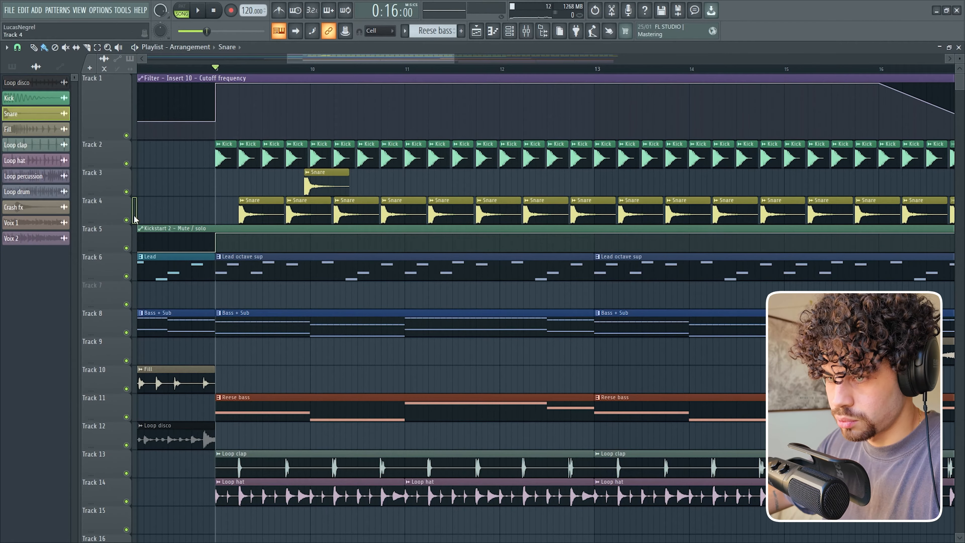
Step: Solo the snare track with Tracks 2 and 3 and play the drums from bar 9
right_click(126, 219)
left_click(126, 164)
key("space")
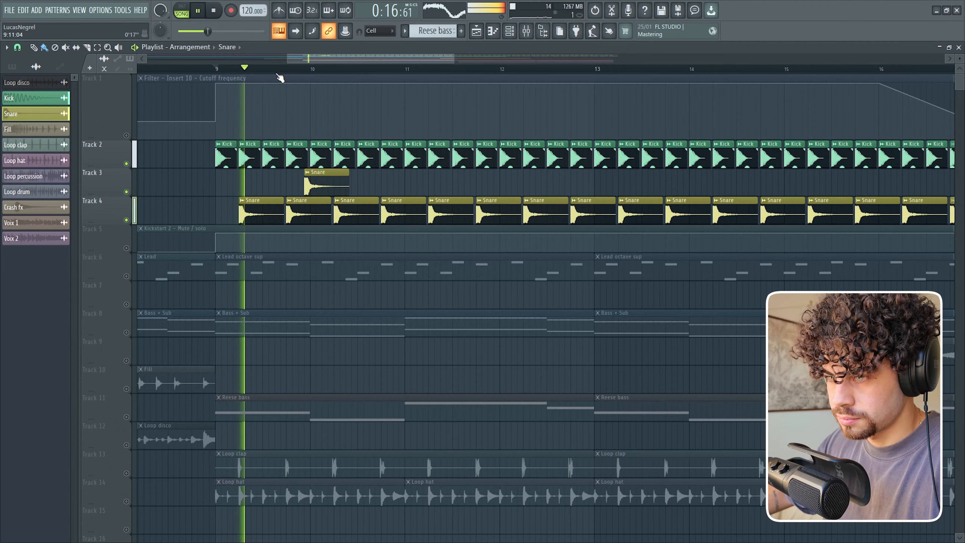
scroll(280, 74, "up", 1)
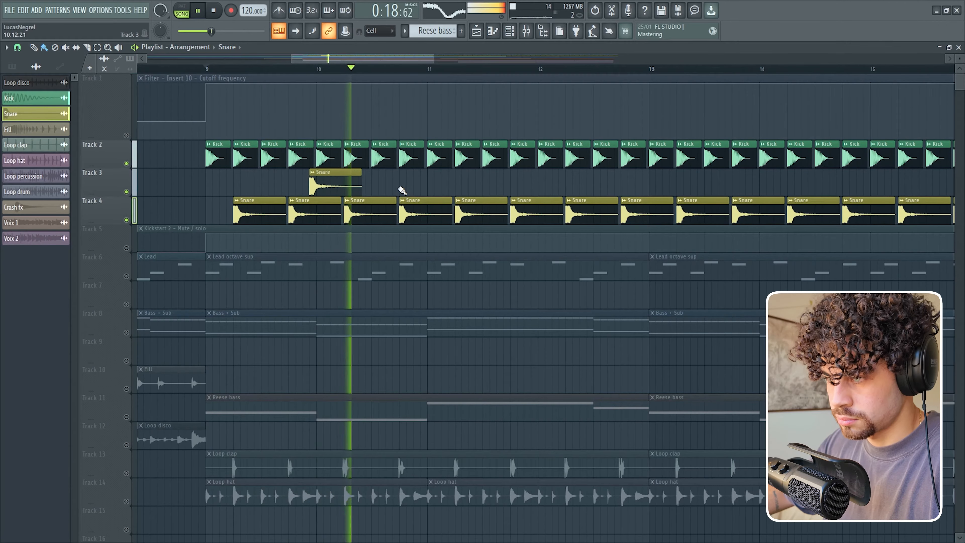
Step: Place the extra Snare clips on Track 3 just before every second bar from bar 11 to bar 25
left_click(448, 188)
key("space")
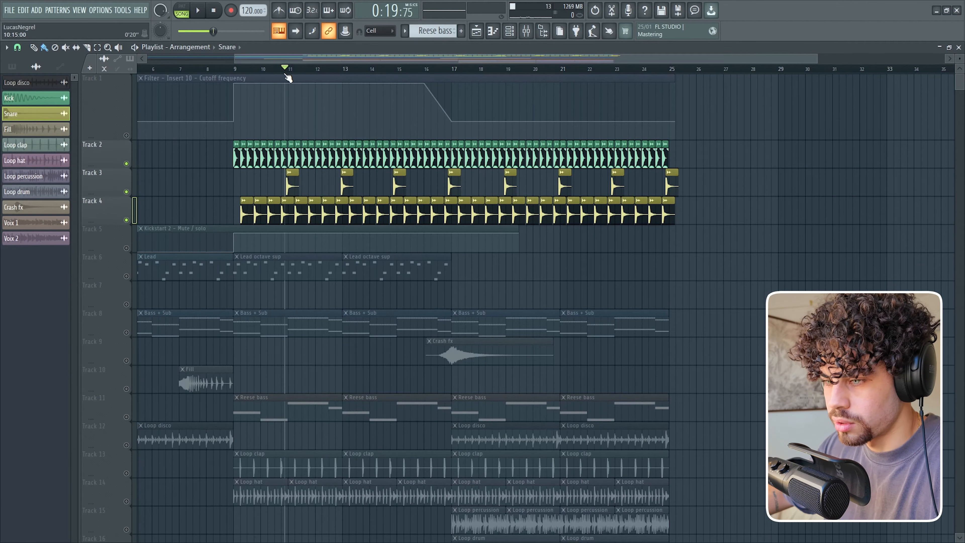
Step: Play the kick with both snare tracks from around bar 10, then reactivate all playlist tracks
key("space")
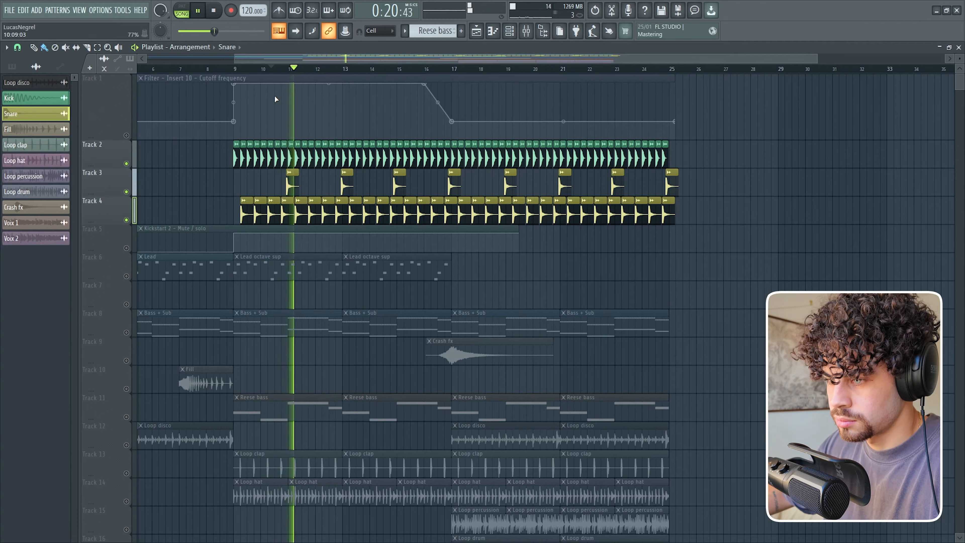
scroll(289, 72, "up", 3)
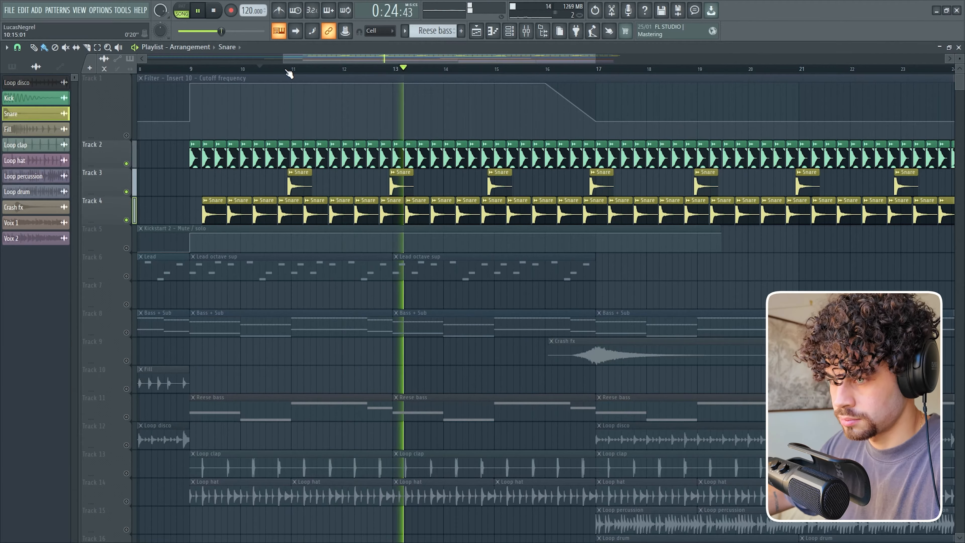
key("space")
right_click(127, 219)
Step: Open the track options of Track 1
scroll(205, 93, "down", 3)
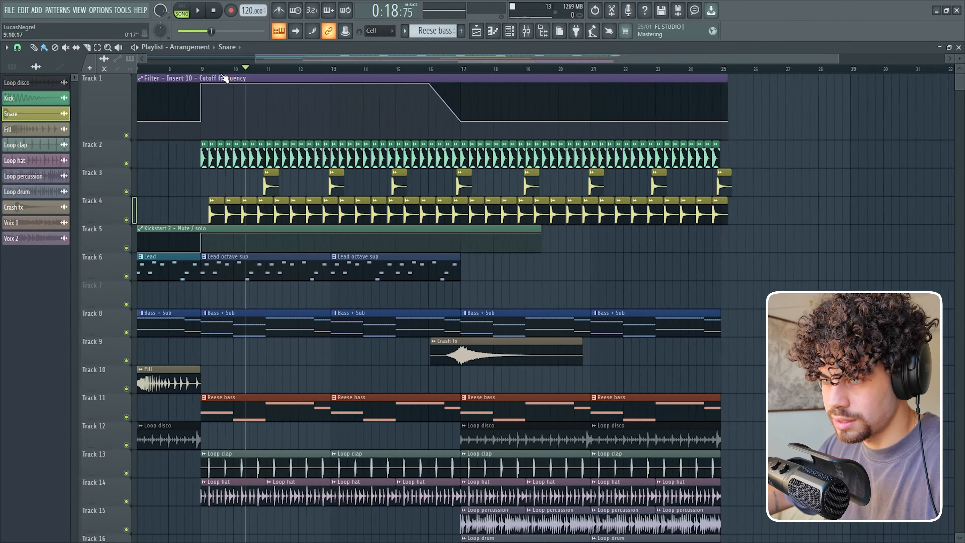
right_click(103, 101)
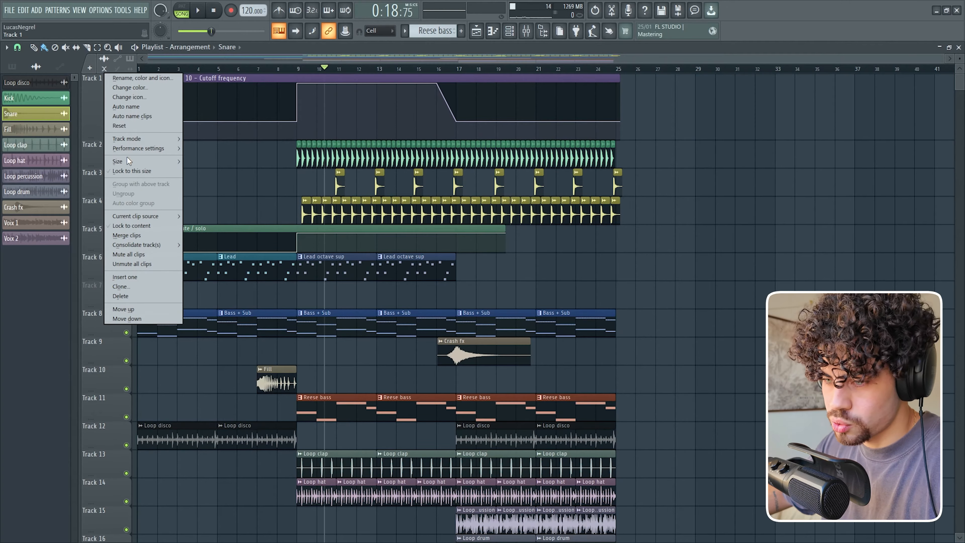